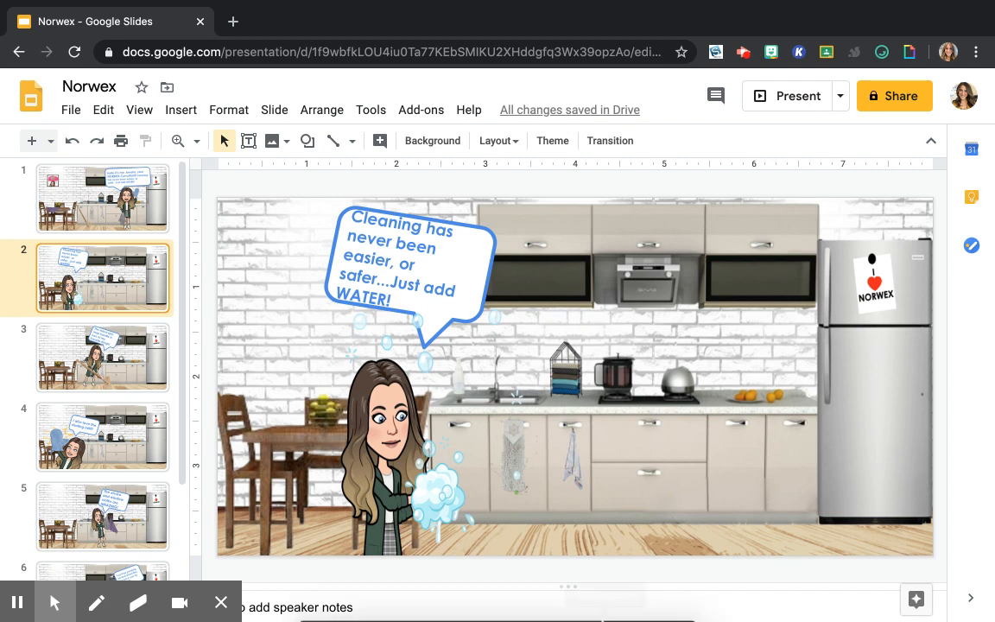
Switch to Keynote to view the assembled kitchen background slide, and return to Chrome.
mouse_move(605, 613)
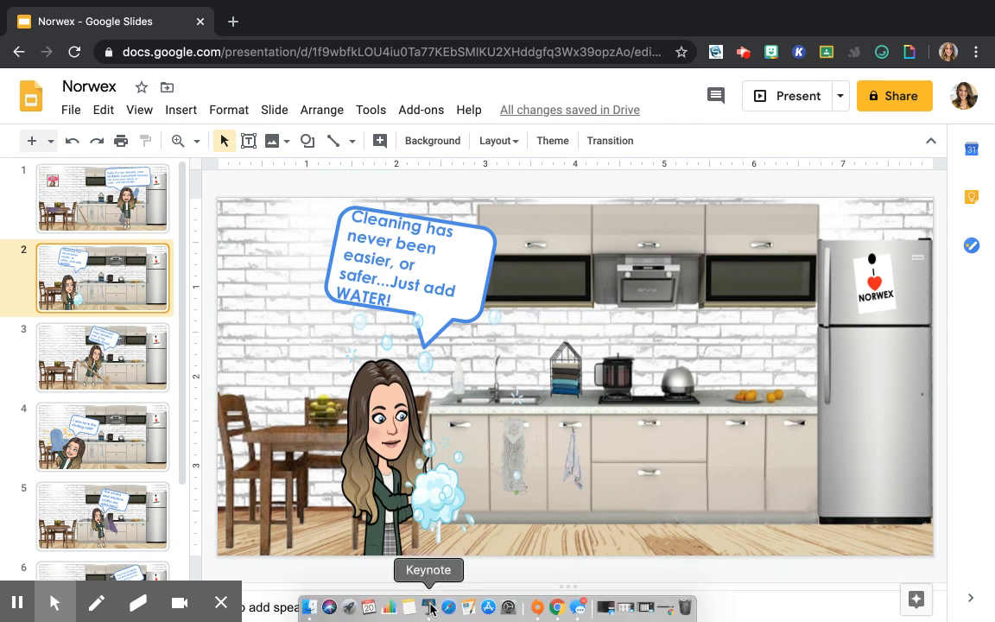
click(429, 607)
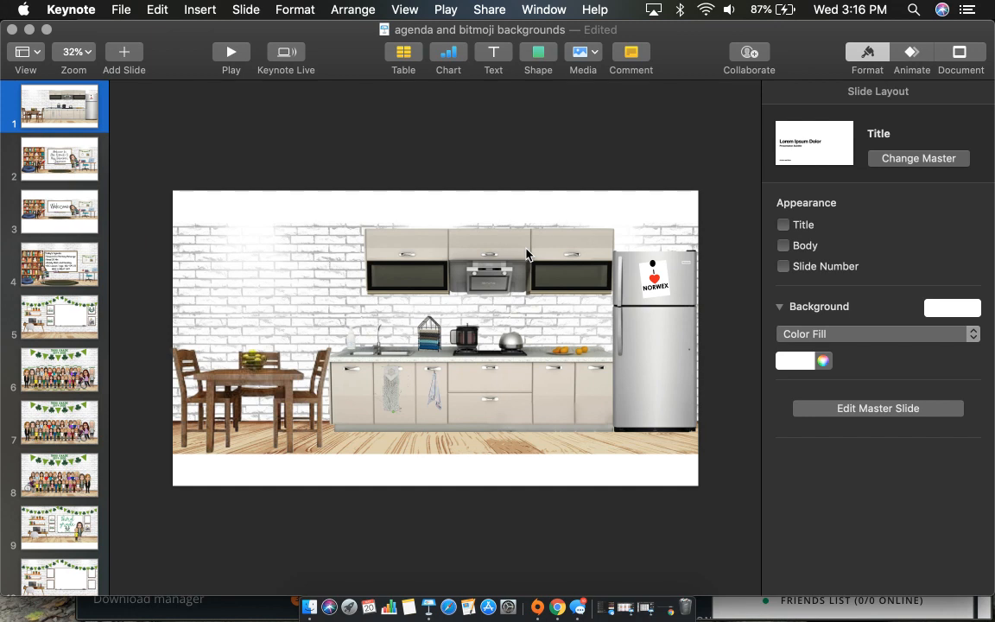
click(557, 607)
Search Google for "kitchen clipart" in a new browser tab.
mouse_move(480, 3)
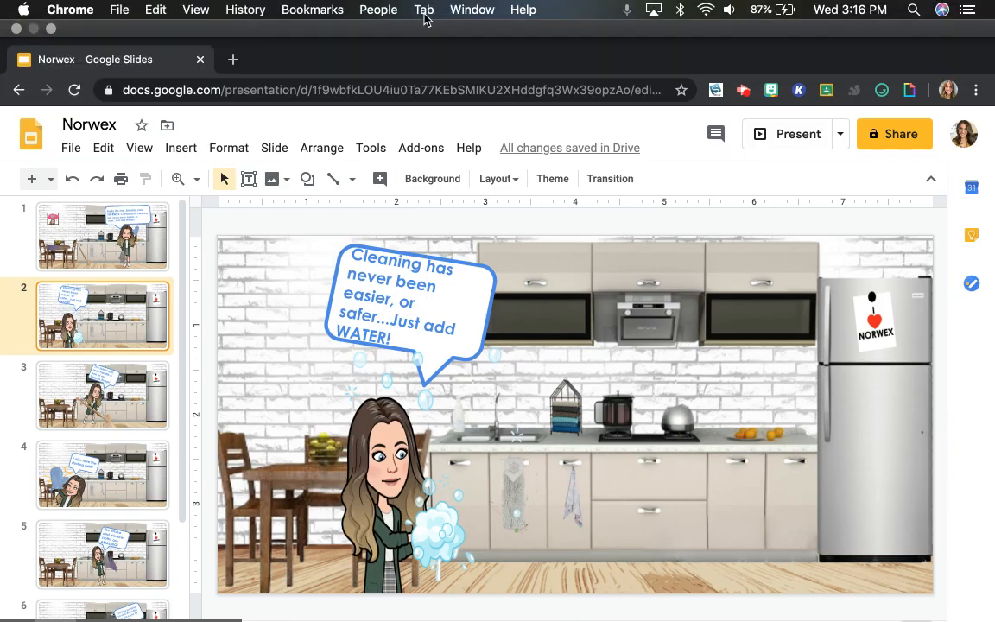
click(233, 59)
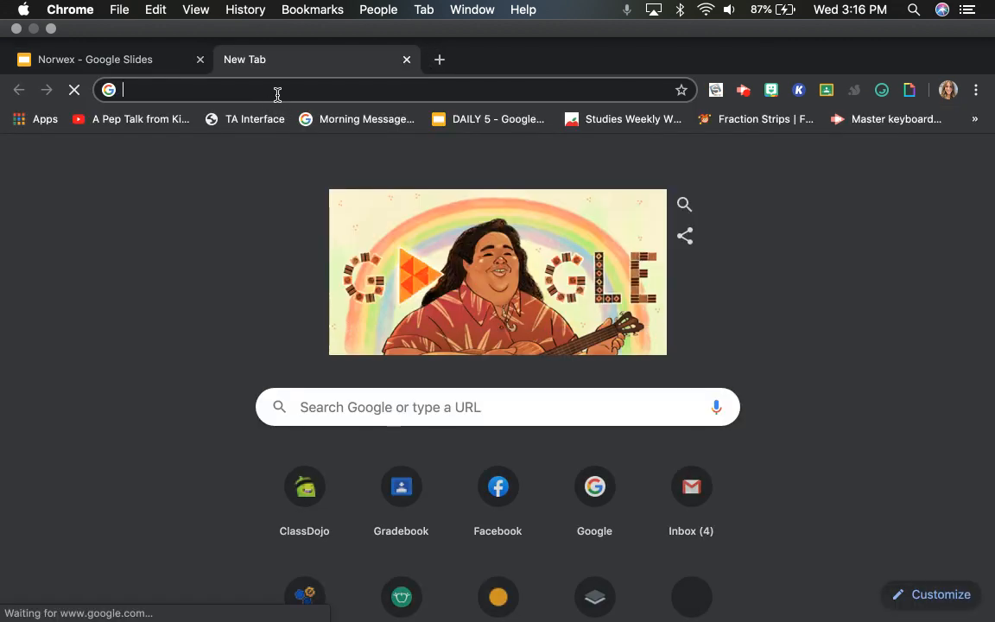
text(kitchn)
key(BackSpace)
text(en)
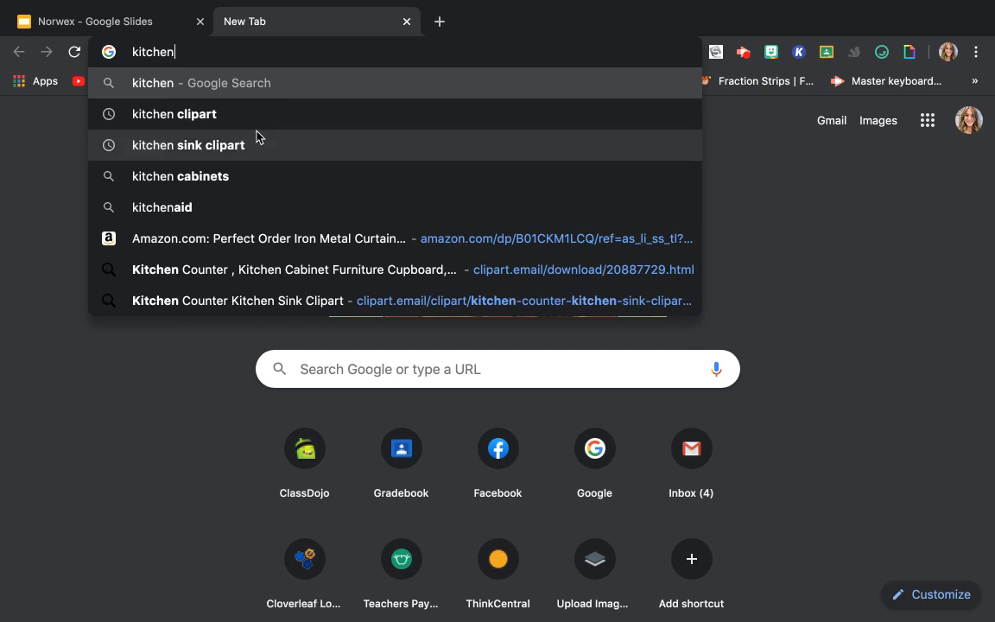
click(247, 116)
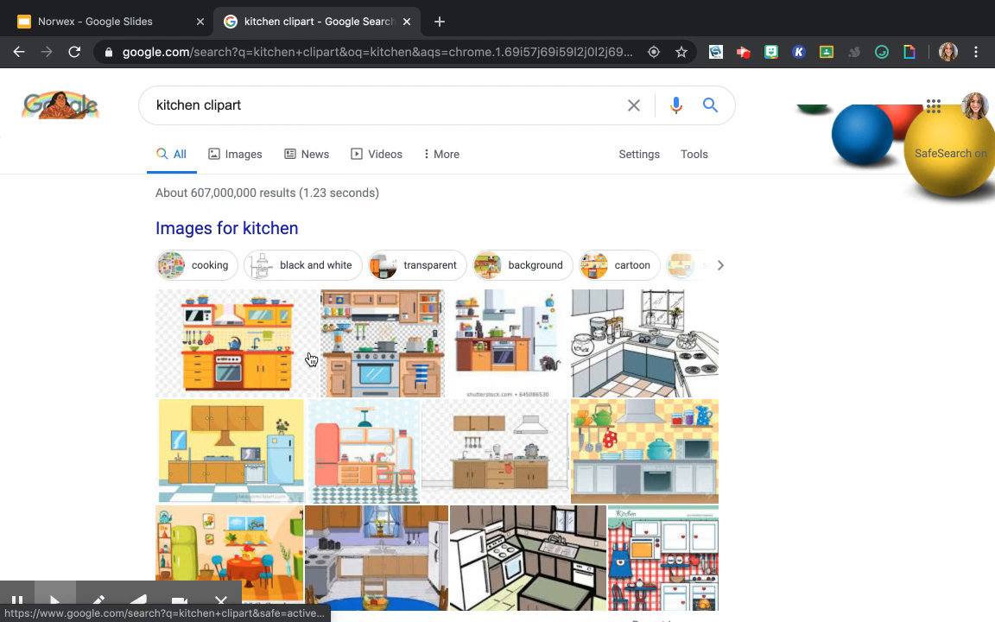
Filter the kitchen clipart image results to transparent ones and browse them for a kitchen counter.
scroll(309, 356, down, 2)
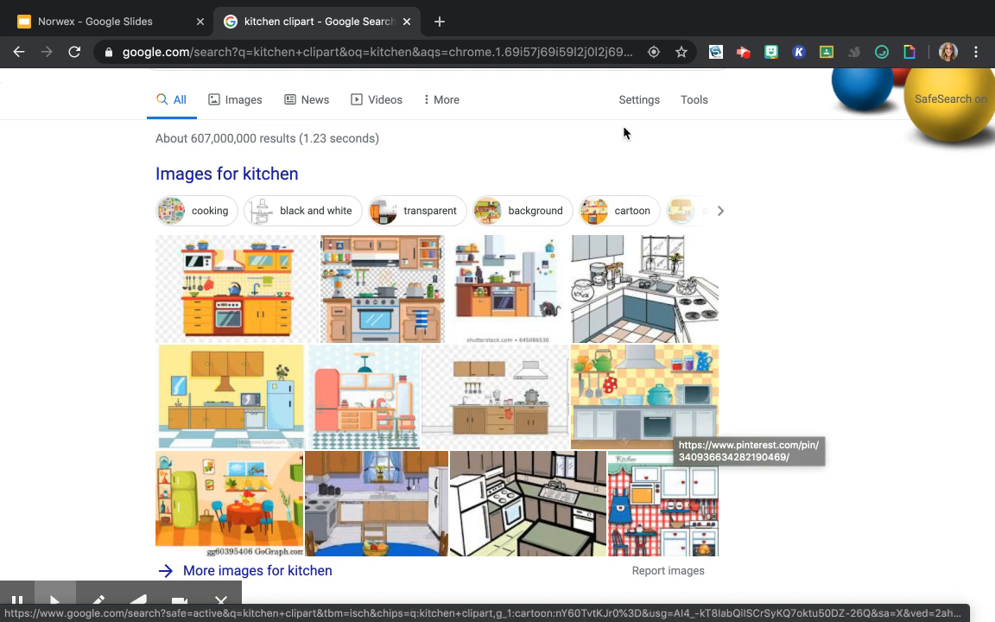
click(415, 216)
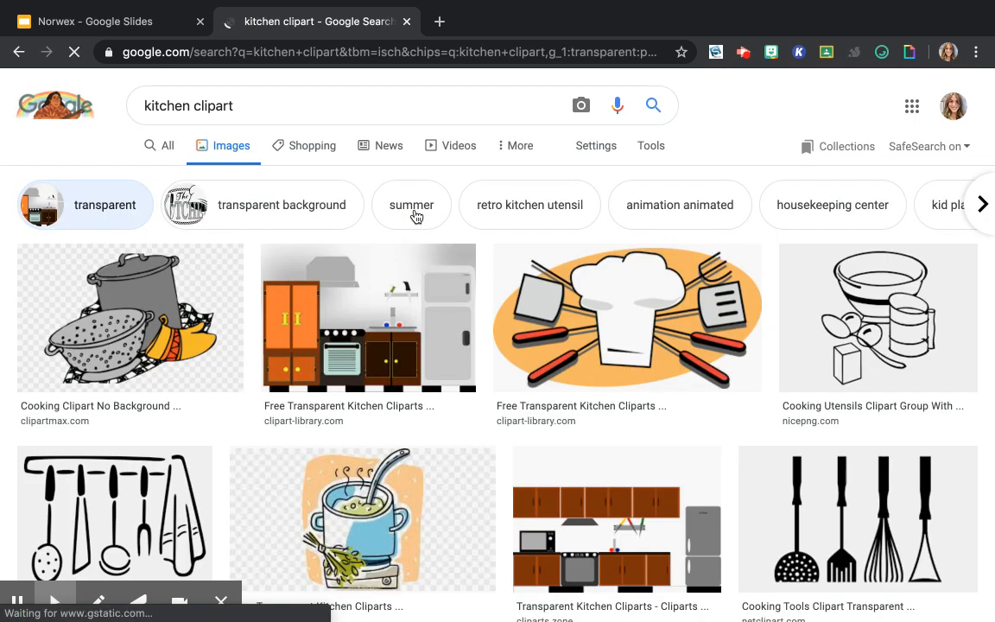
scroll(438, 427, down, 3)
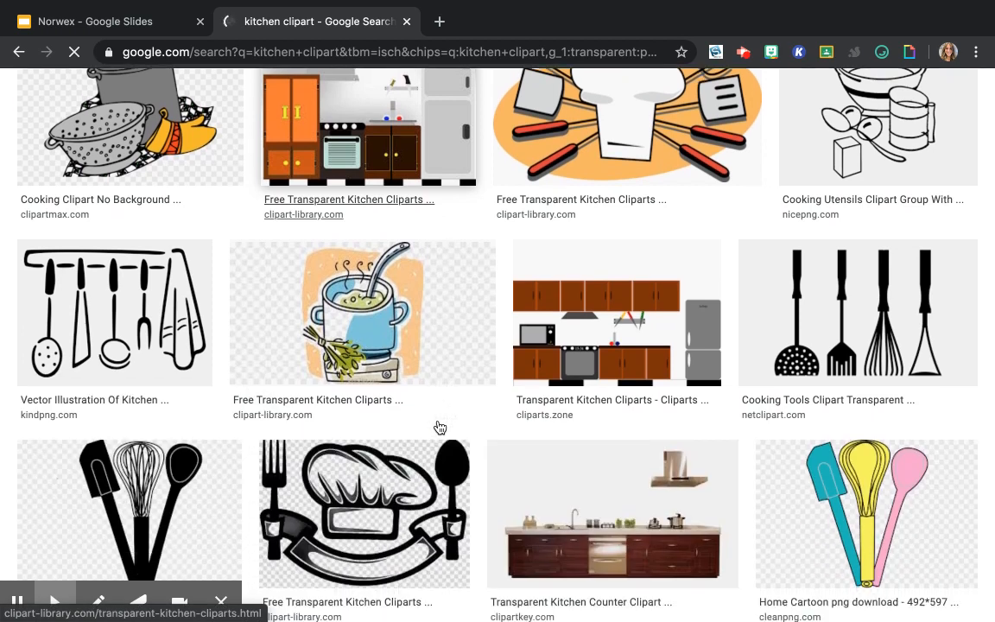
scroll(633, 329, down, 3)
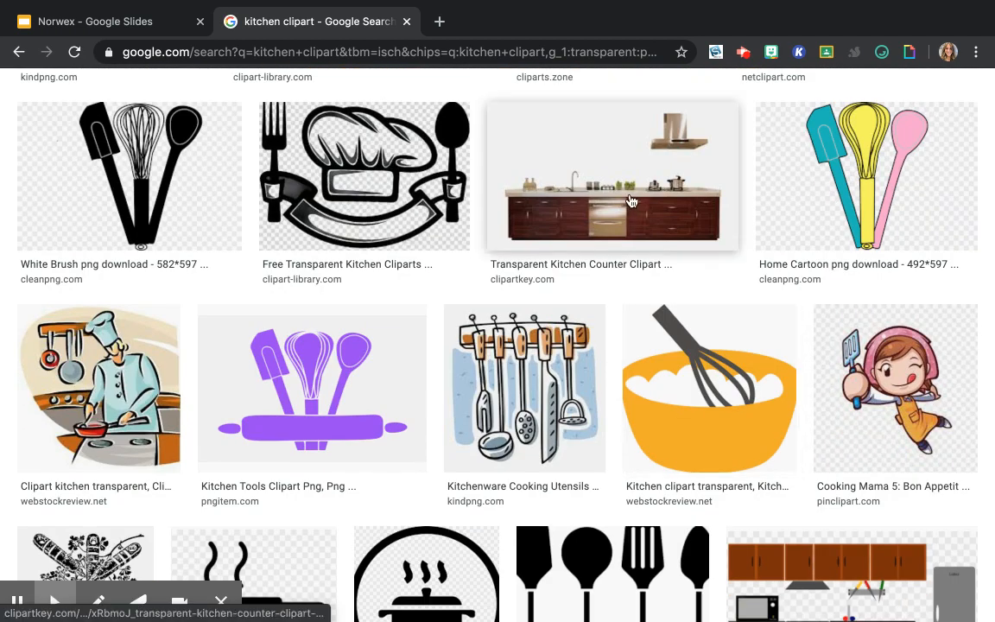
Preview the dark wood kitchen counter image, choose its related PngFind version with a transparent background, and open its source page.
click(627, 200)
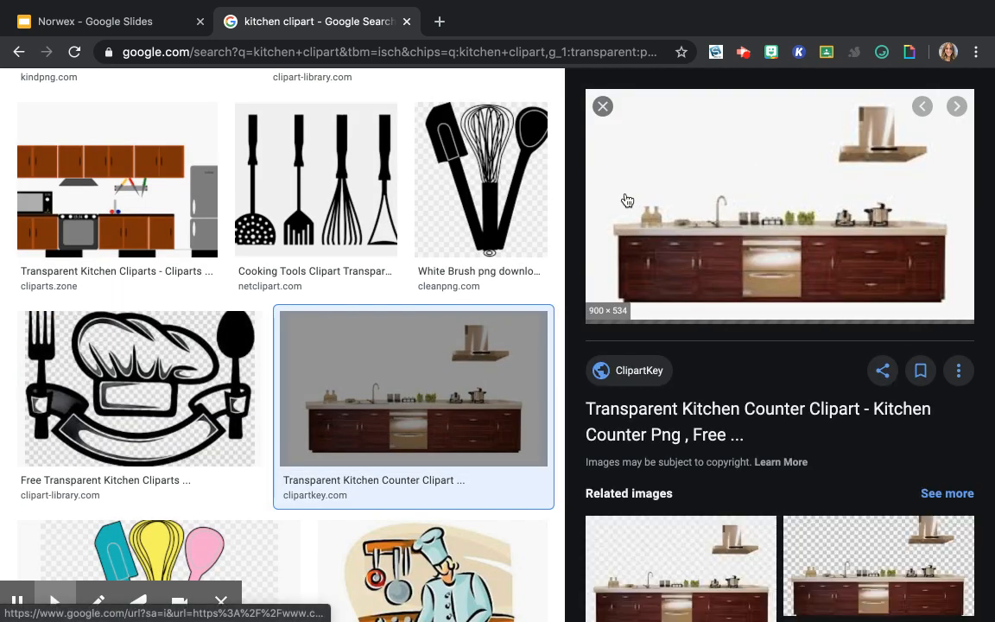
scroll(699, 321, down, 2)
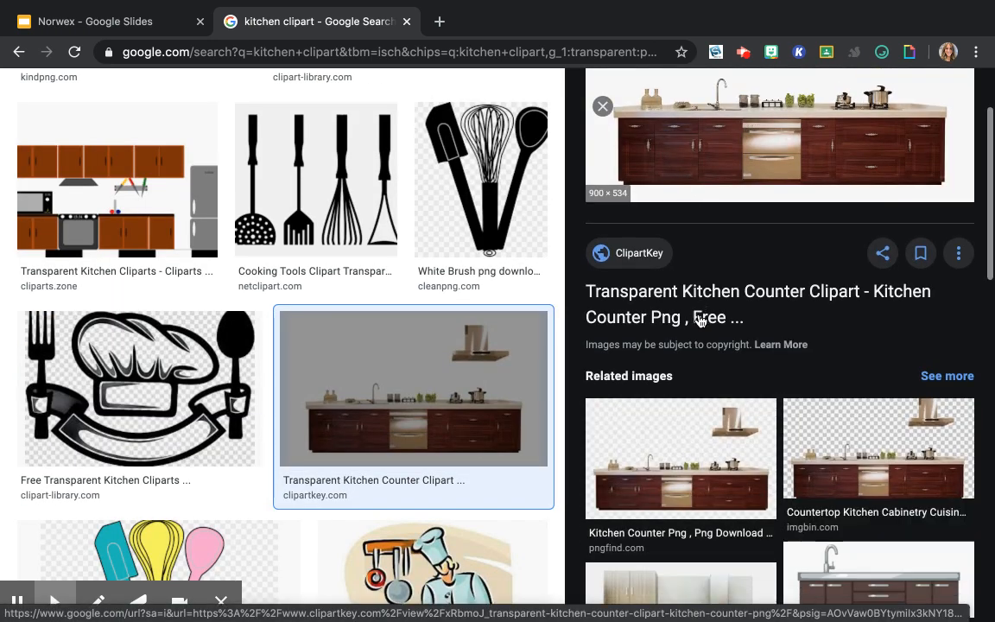
click(691, 428)
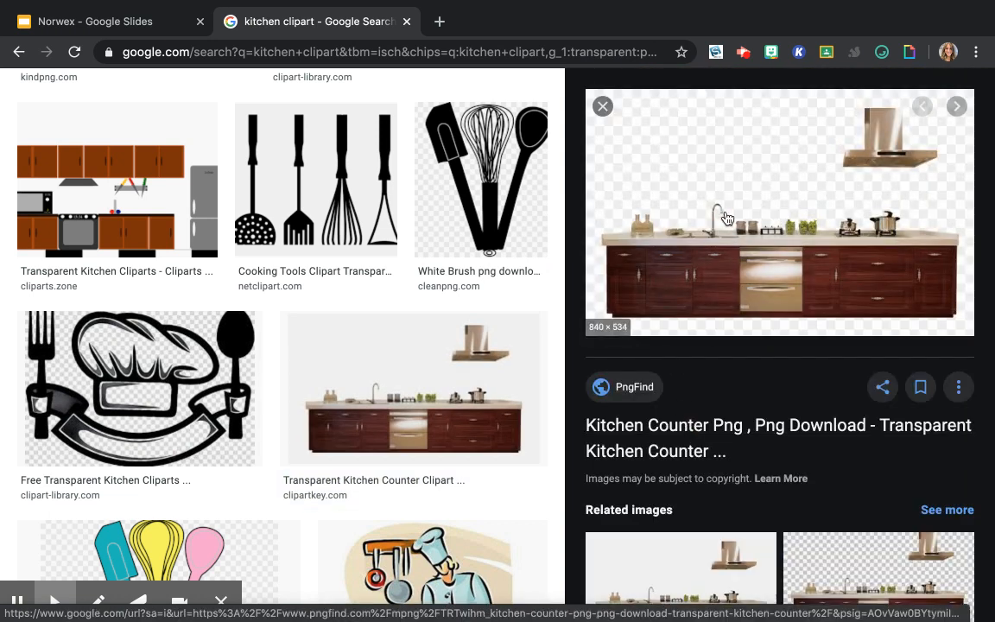
click(725, 217)
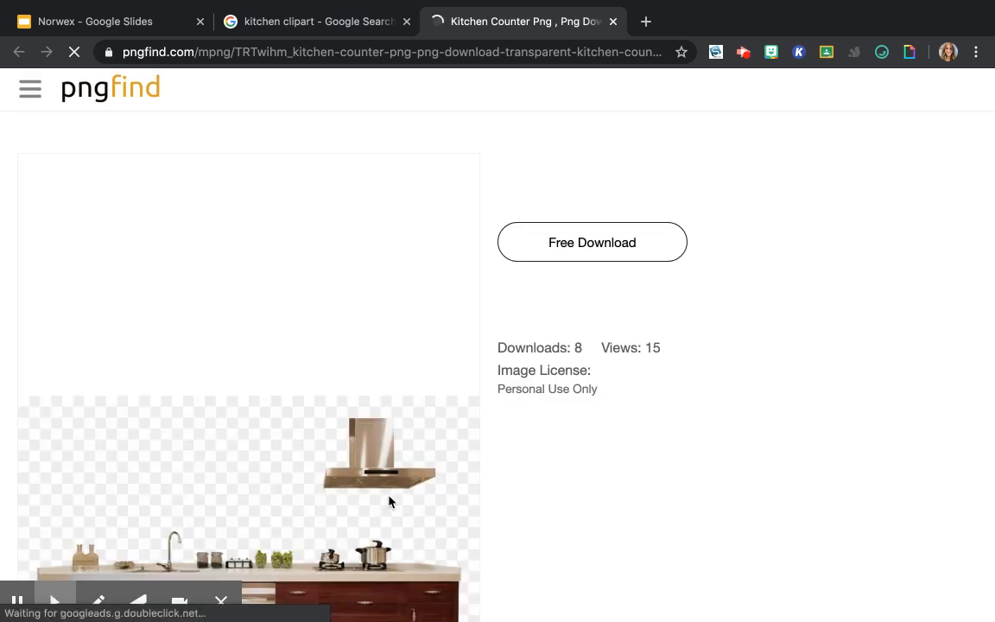
Examine the kitchen counter image and the similar images suggested on its PngFind page.
scroll(389, 505, down, 4)
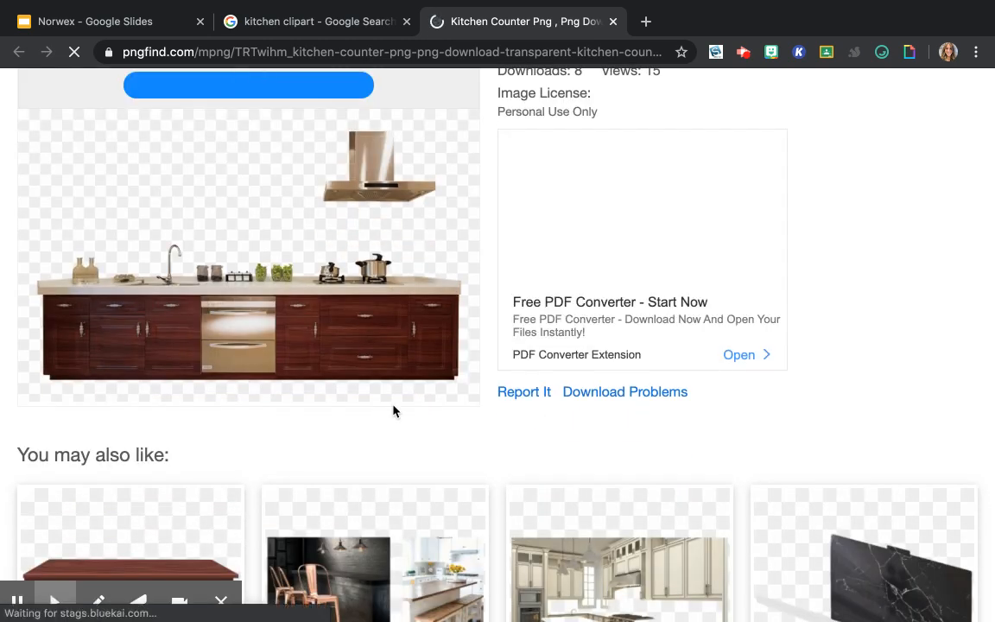
scroll(393, 411, down, 2)
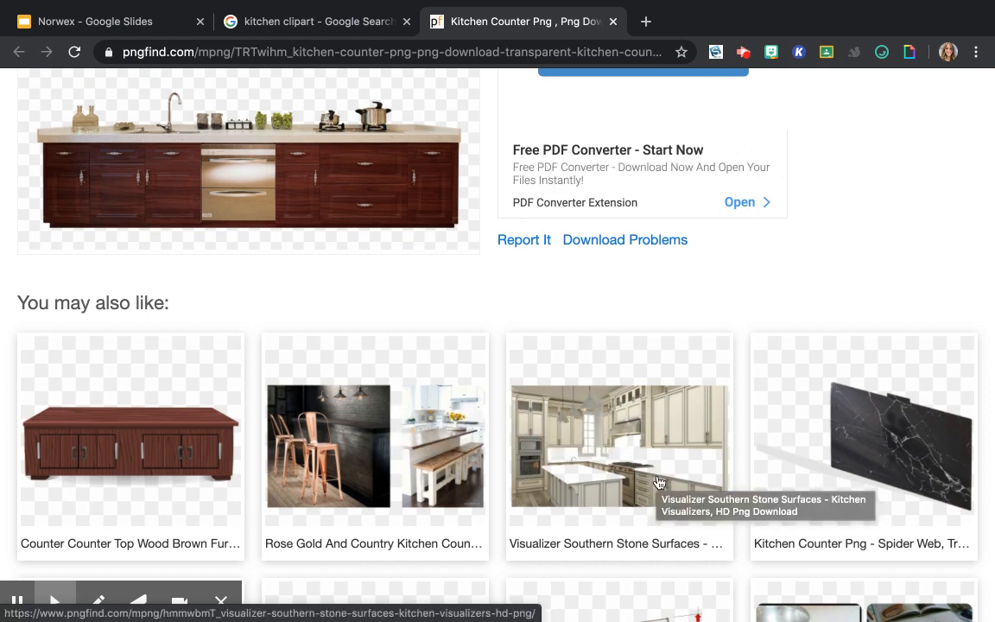
scroll(658, 482, down, 2)
scroll(658, 482, up, 10)
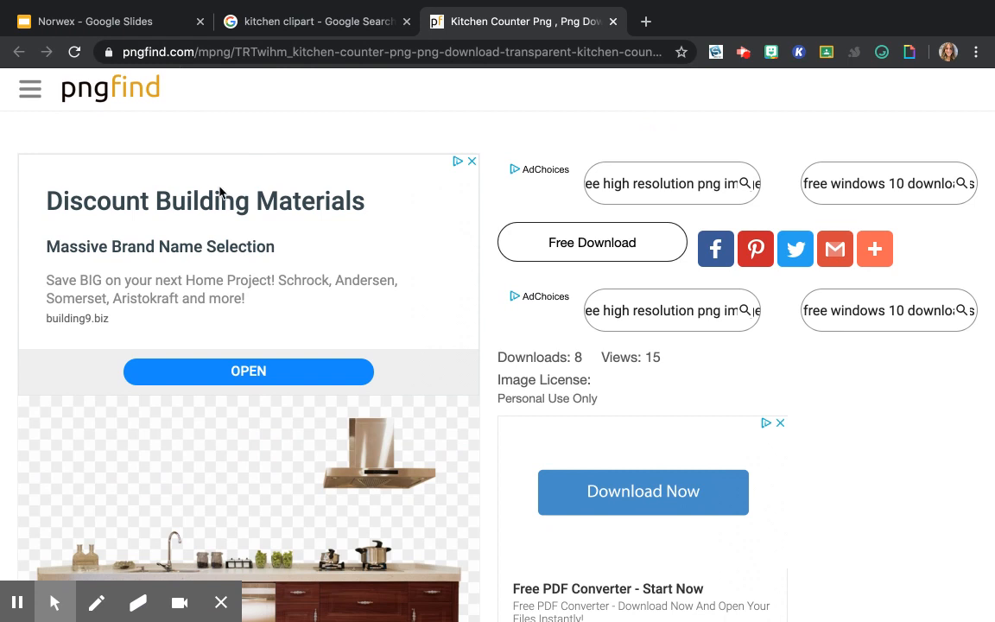
scroll(279, 390, down, 5)
scroll(280, 390, up, 2)
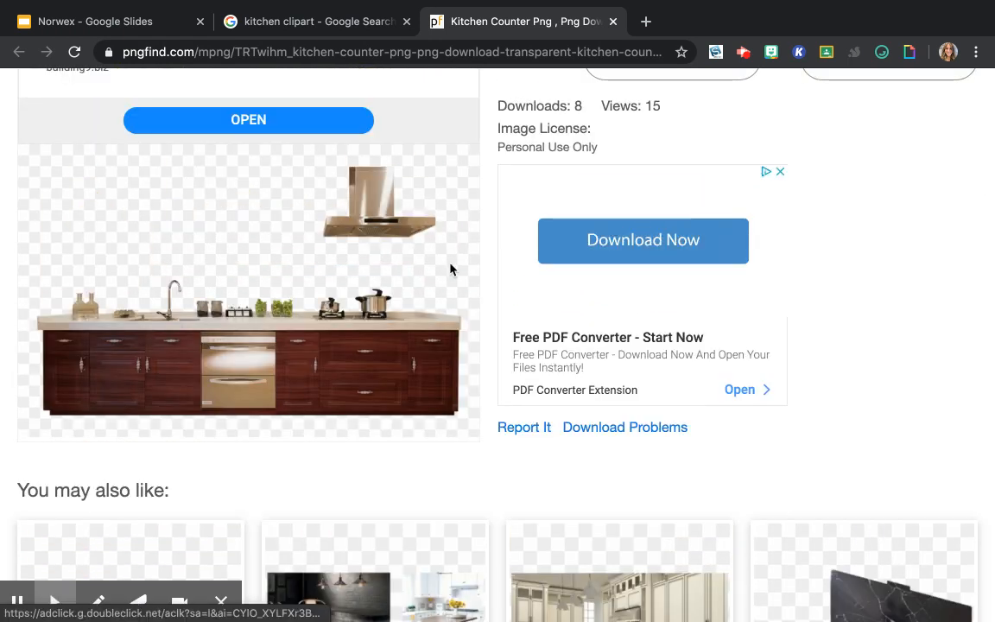
scroll(434, 275, up, 3)
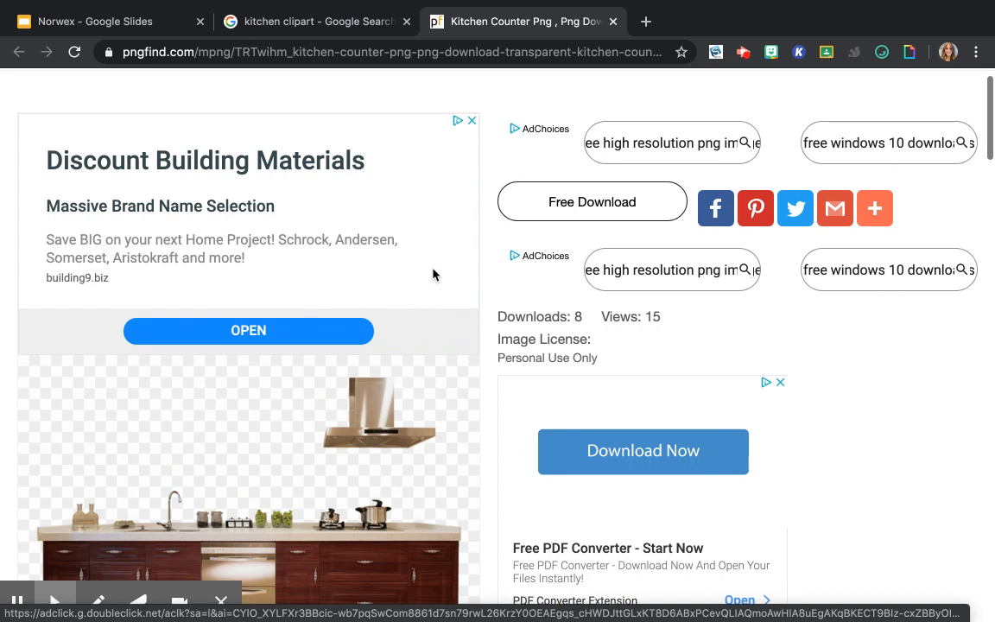
scroll(406, 357, down, 3)
click(268, 329)
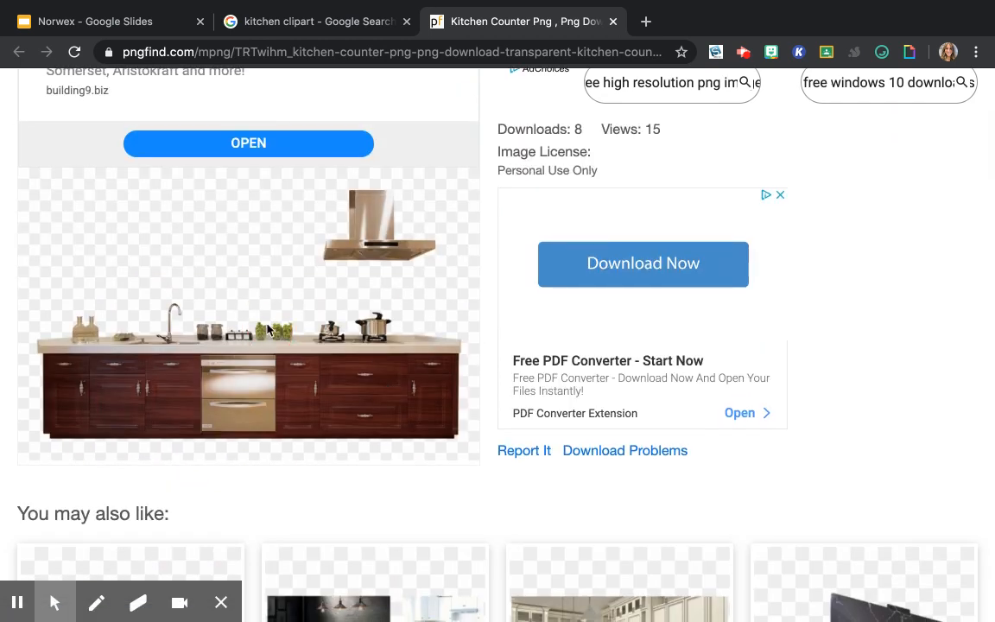
scroll(278, 371, down, 6)
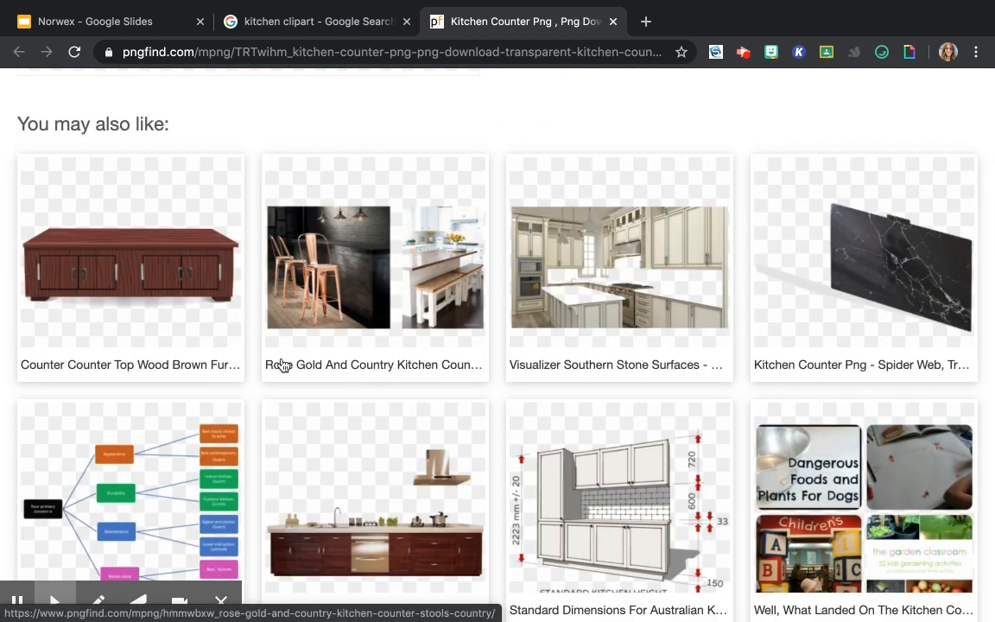
Save the kitchen counter image as a PNG image in the Downloads folder.
scroll(282, 365, up, 5)
right_click(232, 306)
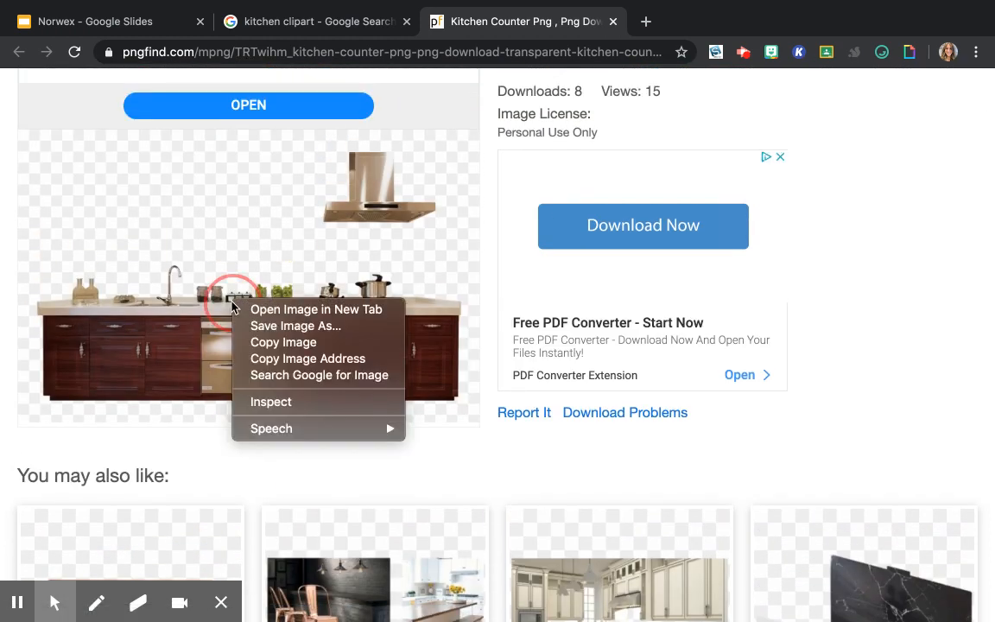
click(292, 333)
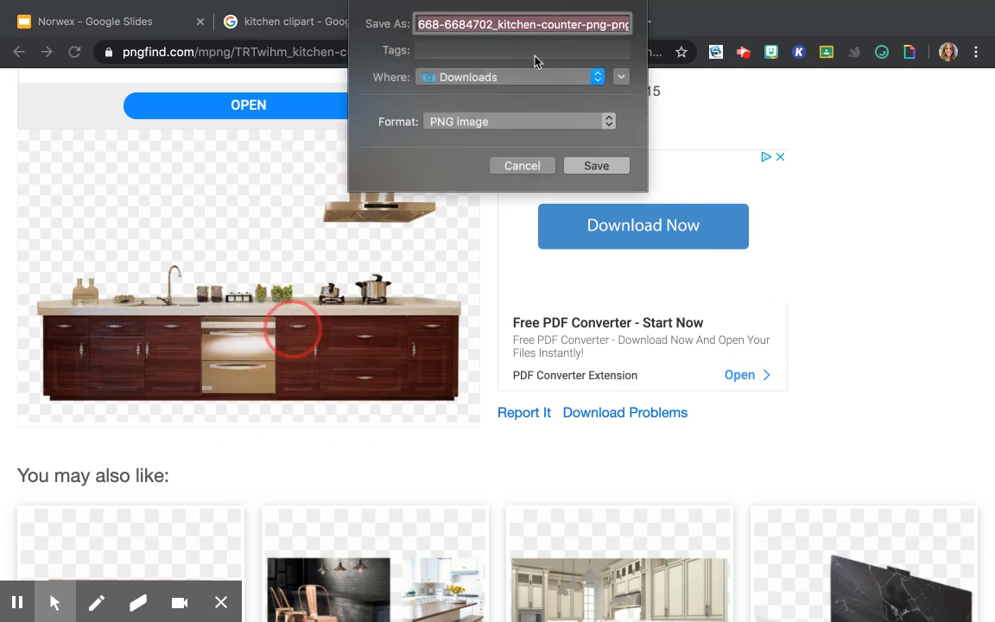
click(596, 166)
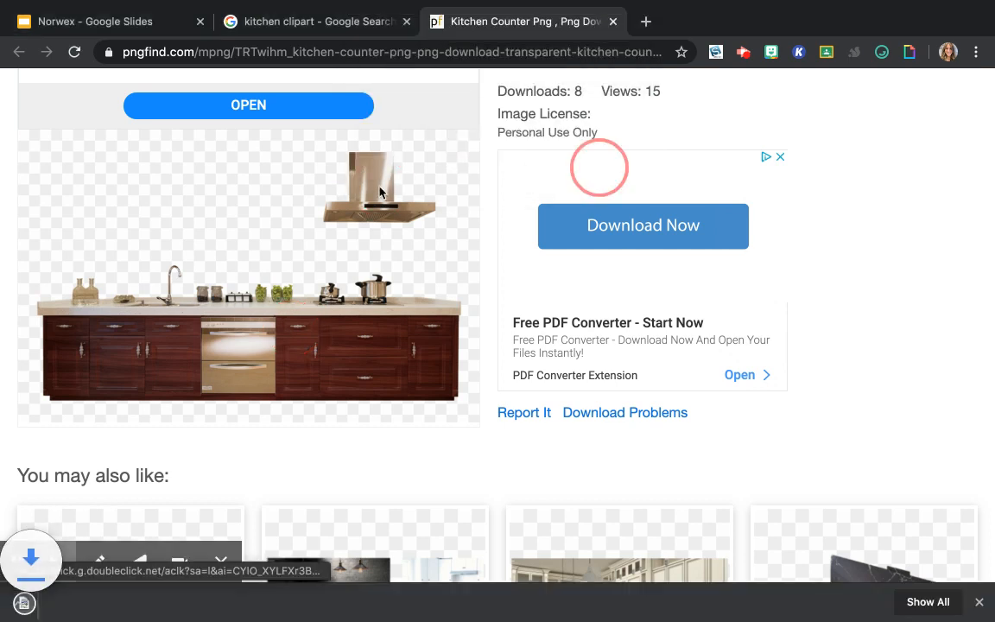
scroll(368, 212, up, 1)
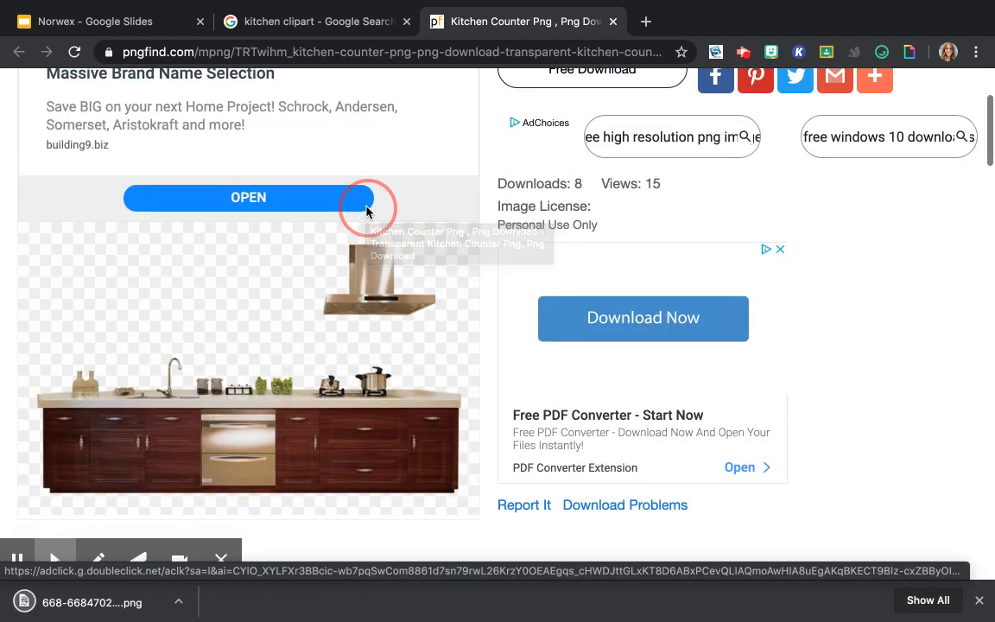
scroll(348, 289, down, 2)
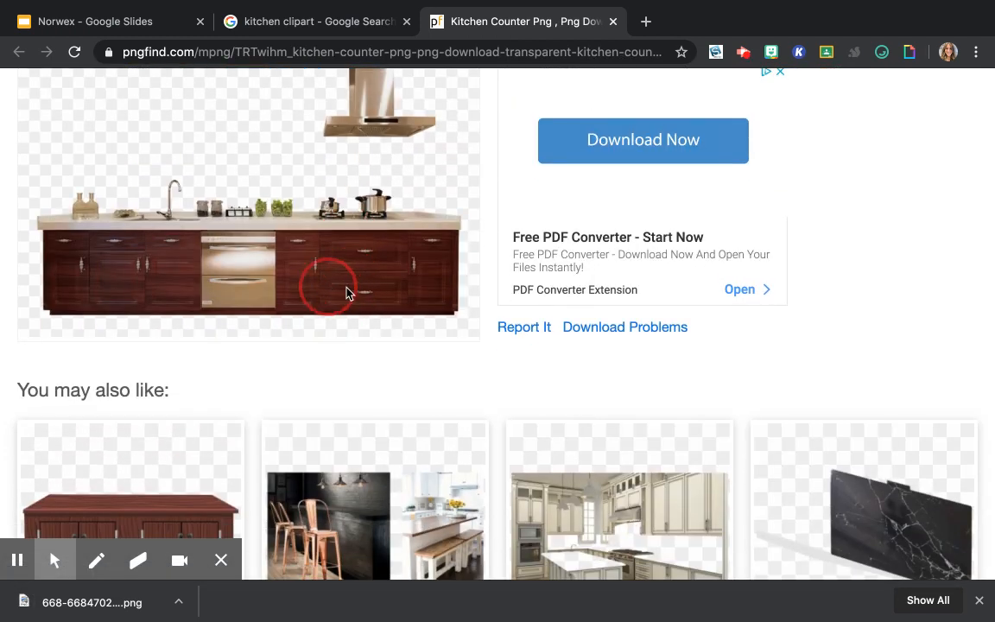
scroll(395, 283, up, 2)
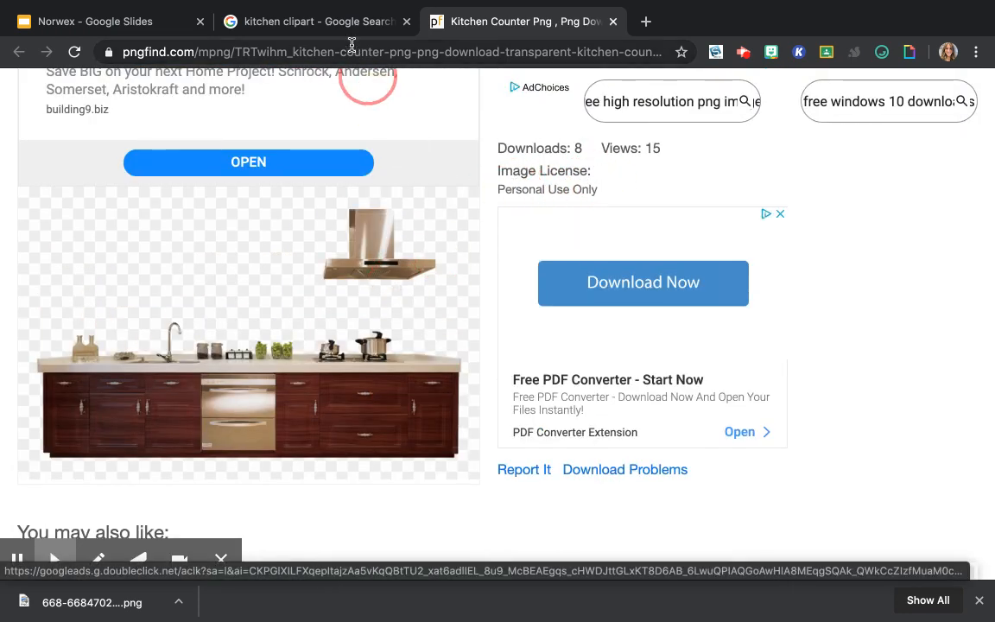
Switch to Keynote and duplicate the first slide with the kitchen scene.
click(121, 25)
mouse_move(391, 615)
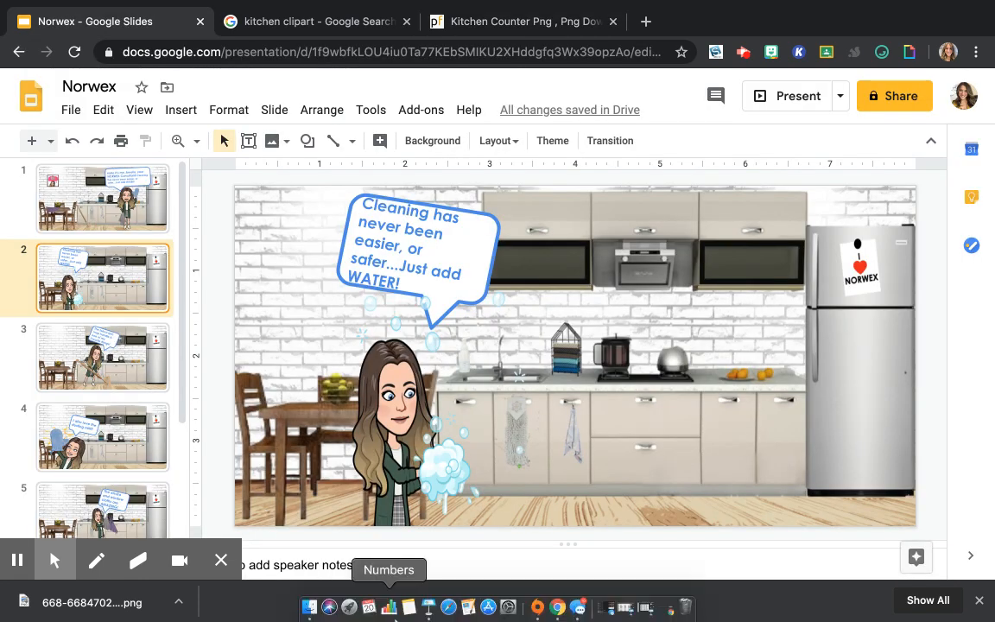
click(429, 607)
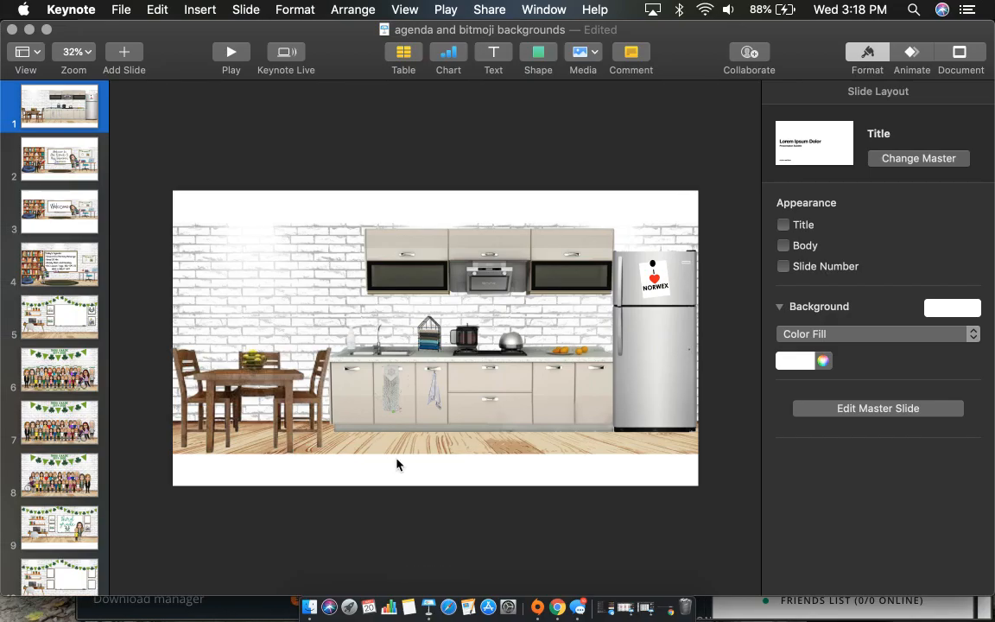
right_click(52, 107)
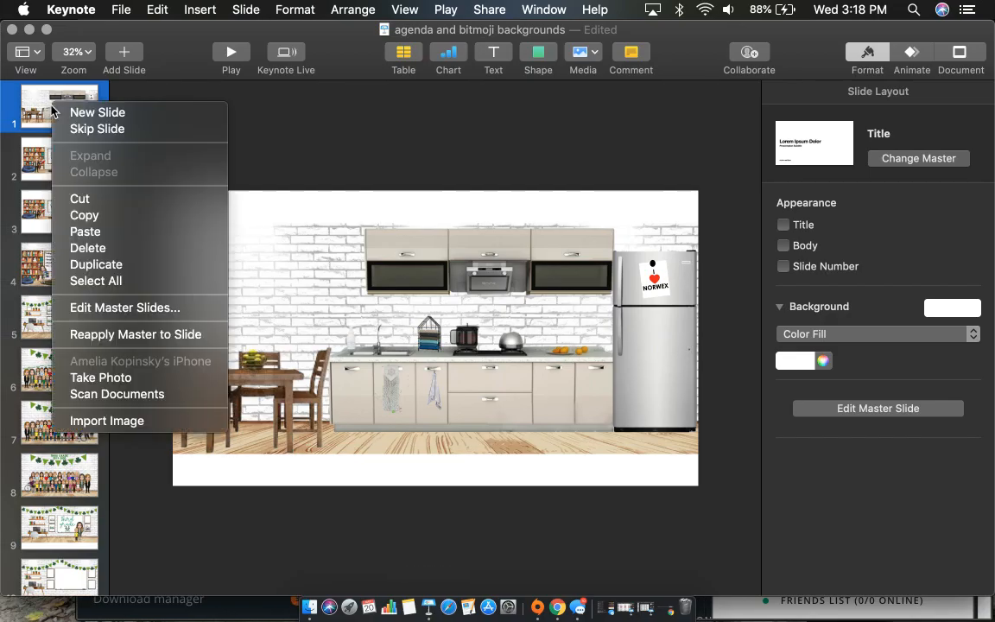
click(90, 265)
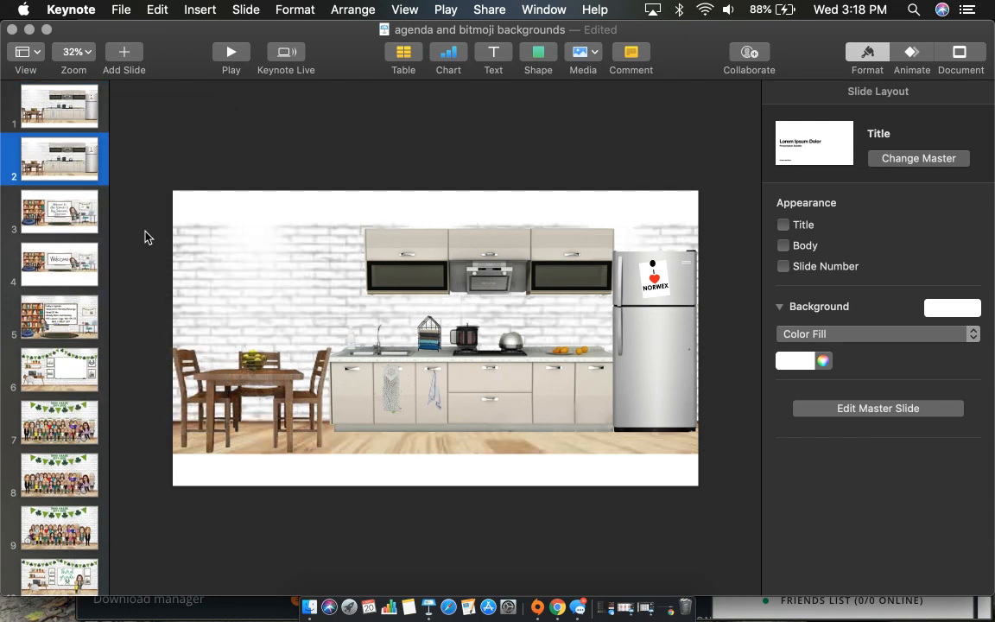
click(291, 267)
key(Delete)
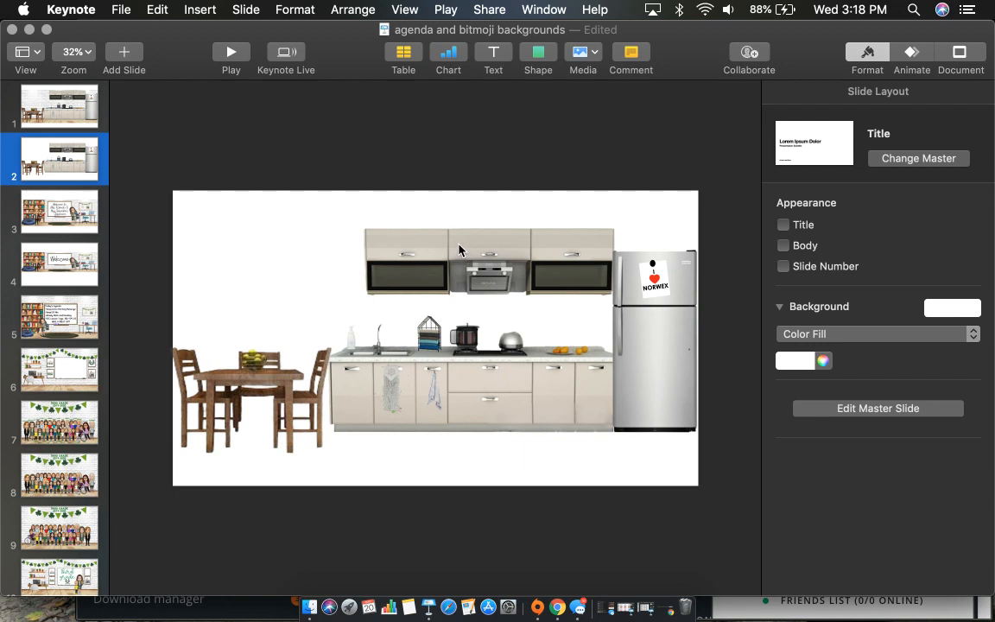
click(151, 12)
click(190, 30)
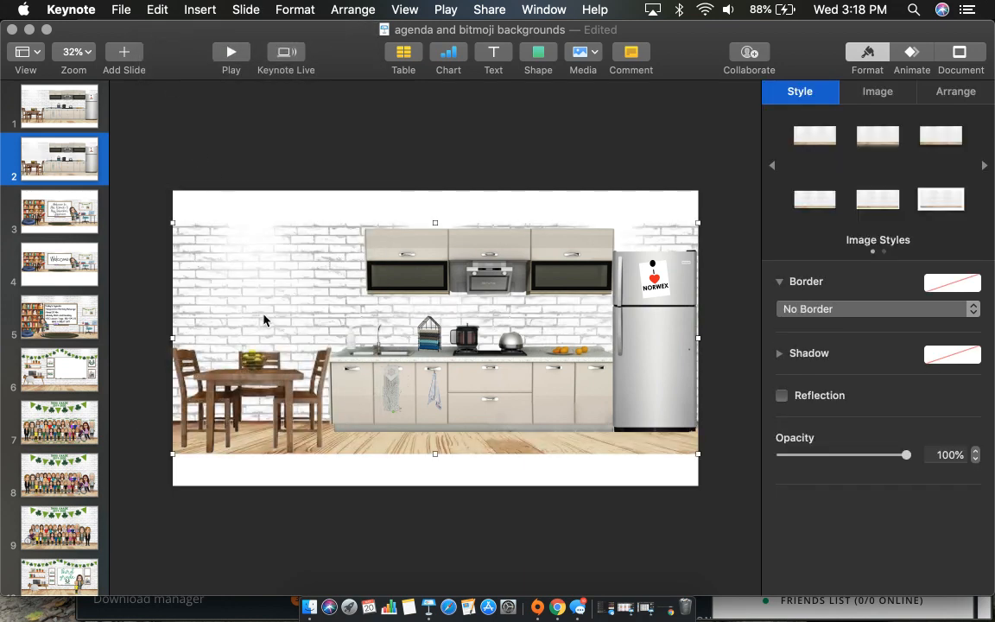
Delete the kitchen cabinets, refrigerator and dining table images from the duplicated second slide.
click(411, 413)
key(Delete)
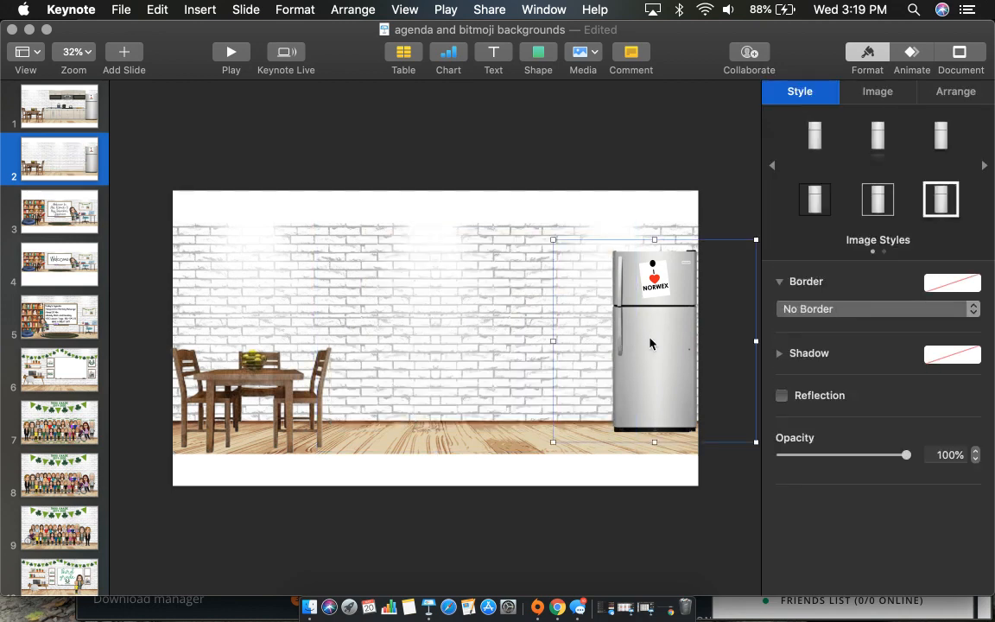
key(Delete)
click(267, 376)
key(Delete)
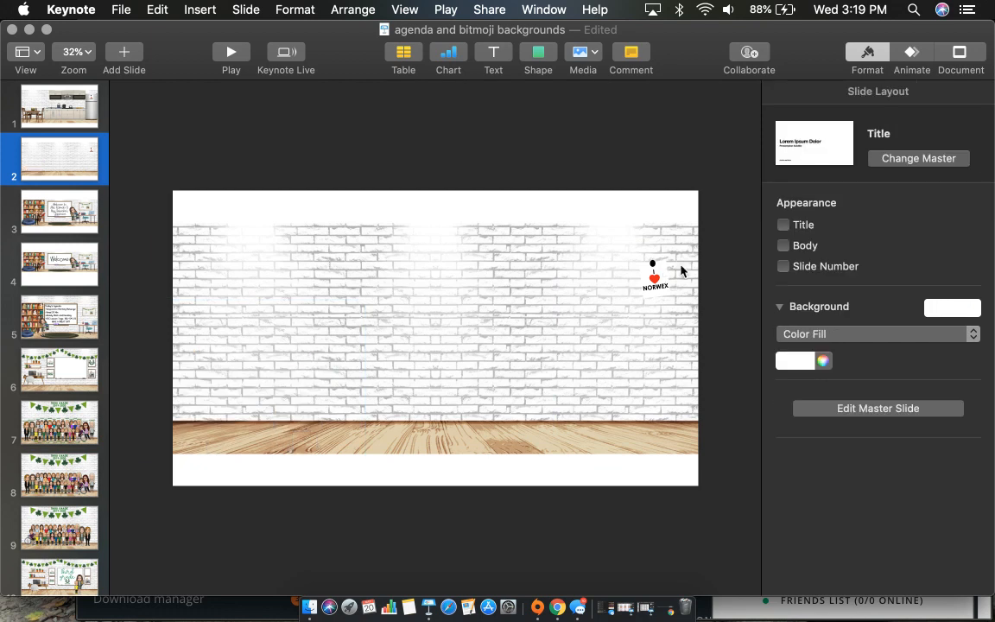
Delete all the pieces of the Norwex sign from the brick wall on the second slide.
click(654, 268)
key(Delete)
click(658, 280)
key(Delete)
click(657, 281)
key(Delete)
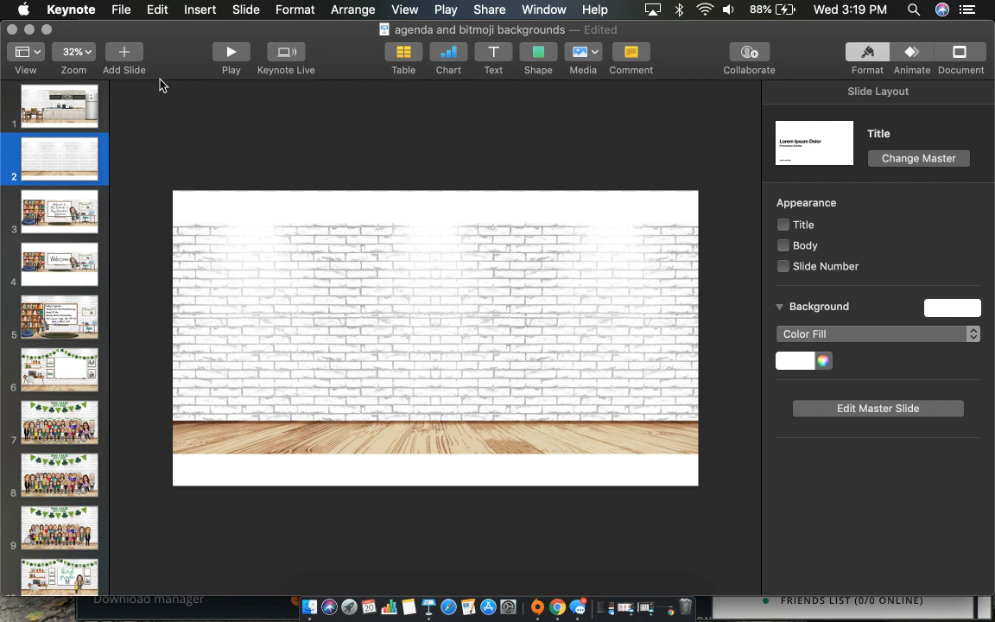
Try the downloaded 840×534 kitchen counter PNG on the brick-wall slide, and delete it again.
click(199, 10)
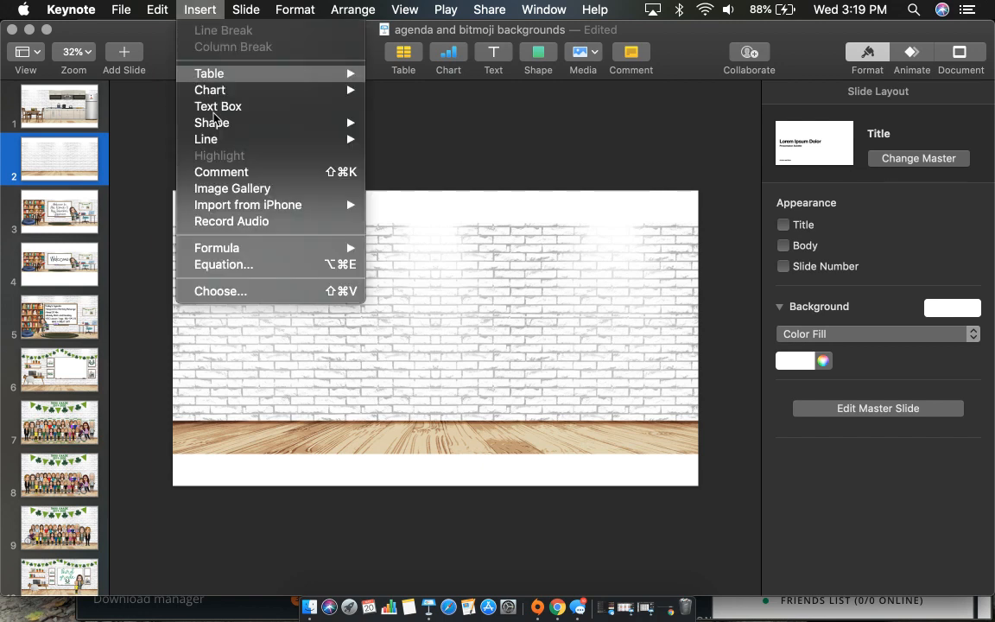
click(222, 292)
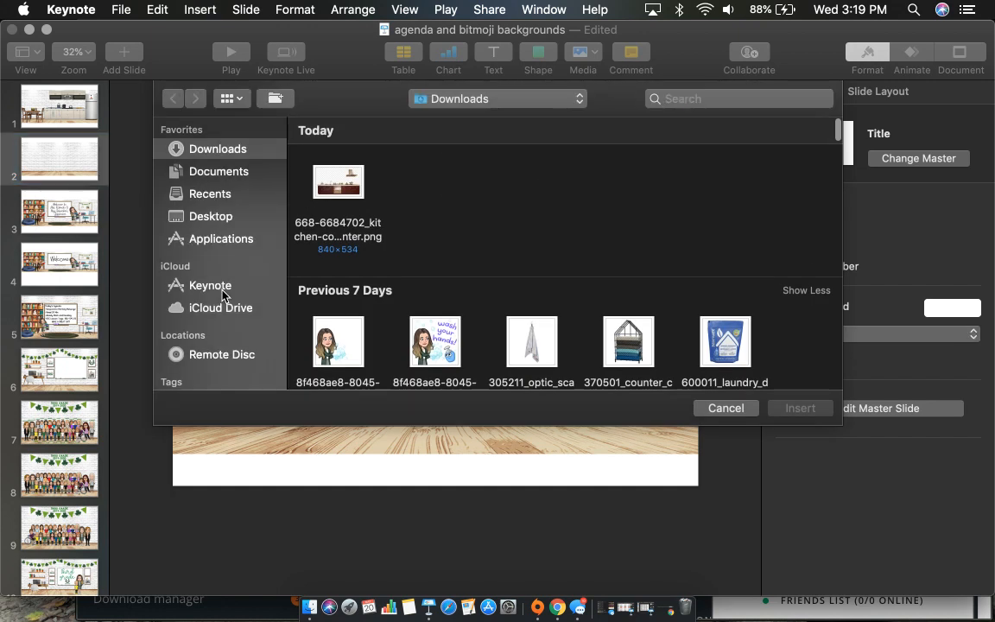
click(309, 172)
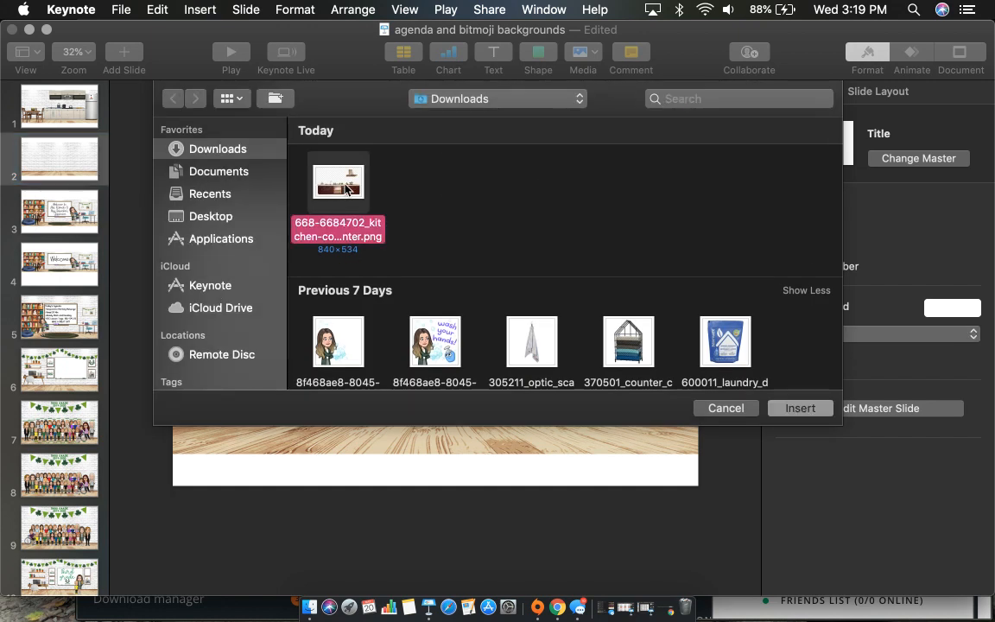
click(800, 408)
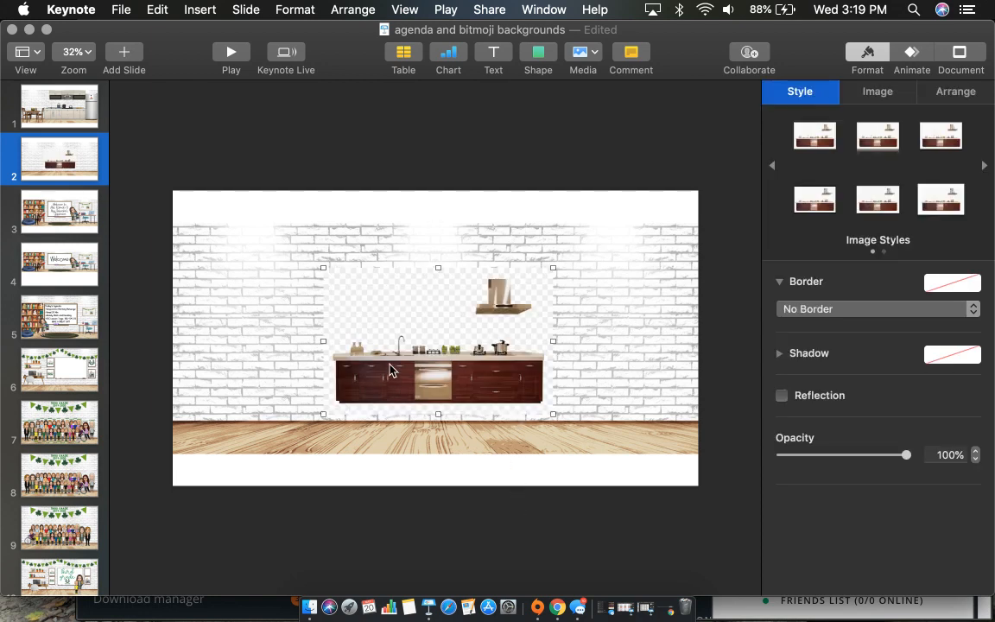
key(Delete)
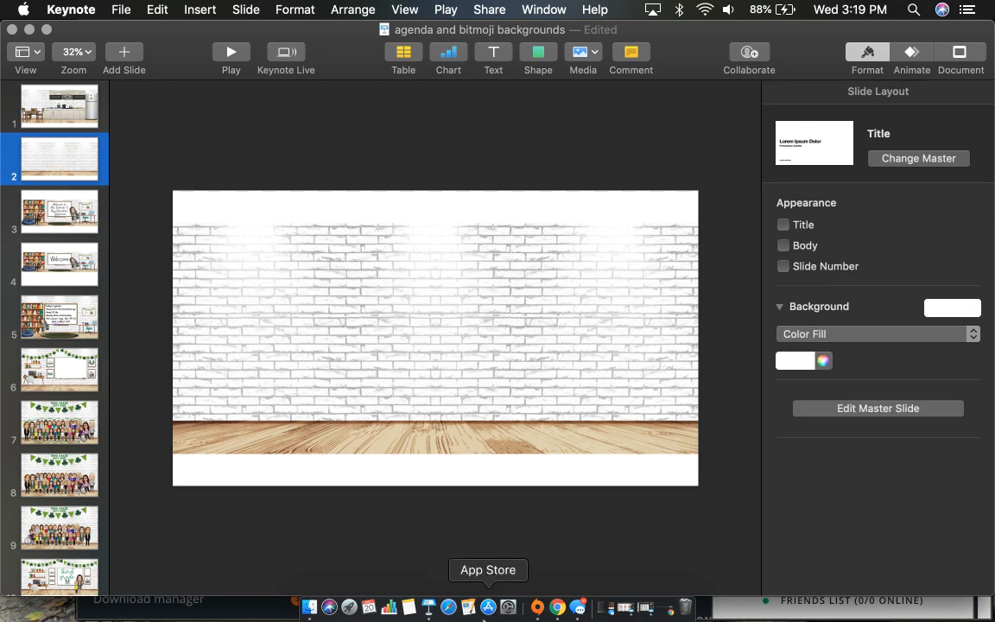
Switch to Chrome and open the remove.bg upload page in a new tab.
click(557, 607)
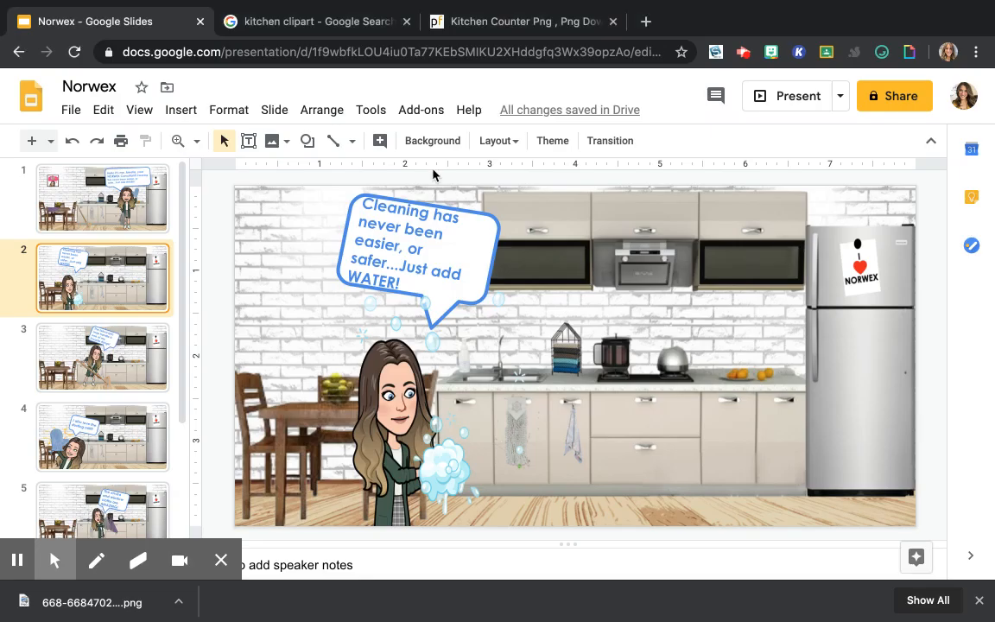
click(645, 22)
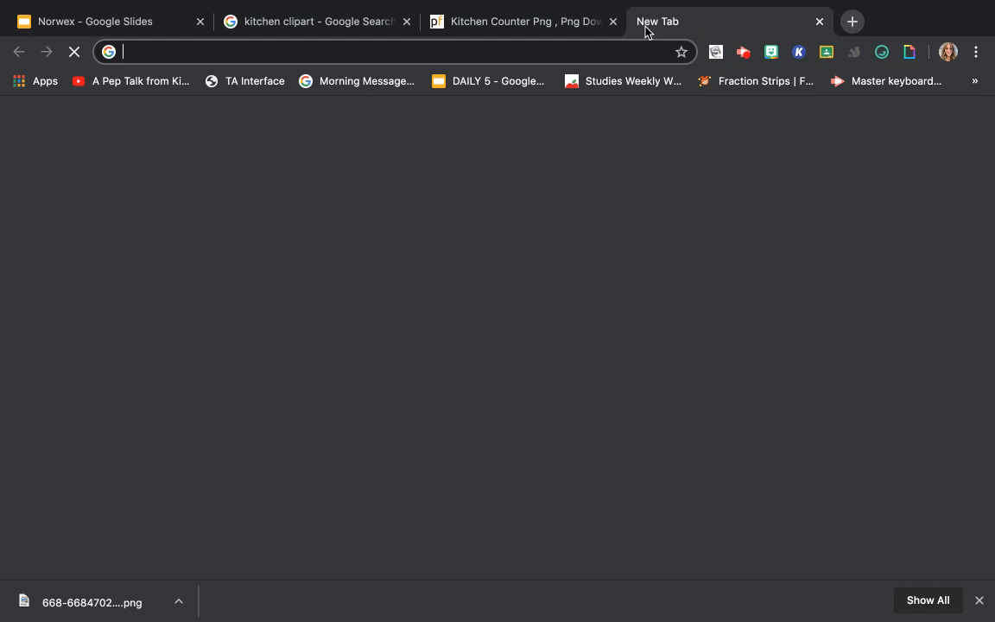
text(remove)
key(Return)
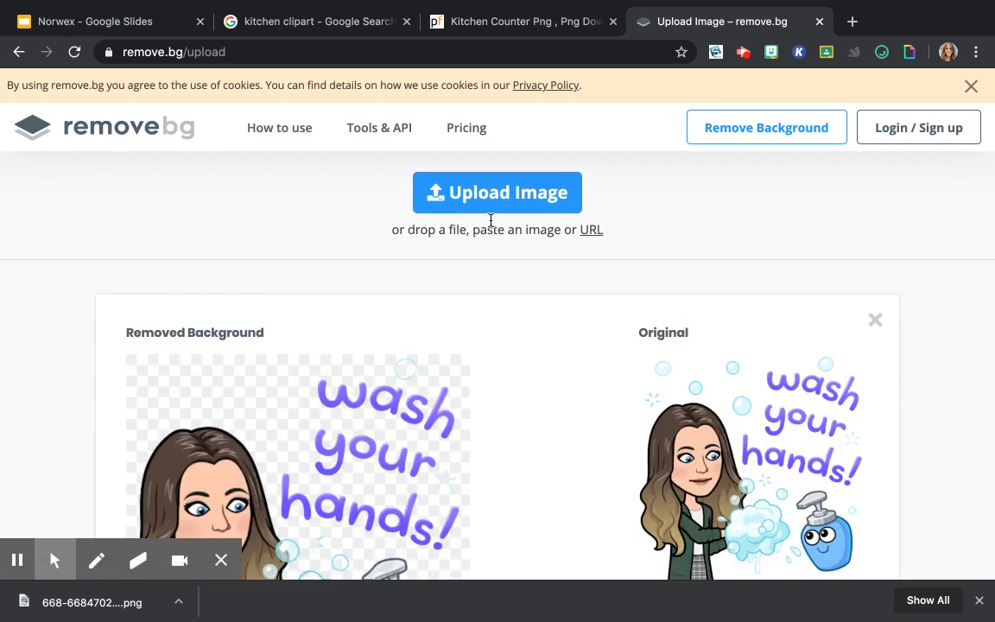
Upload the kitchen counter PNG from Downloads to remove.bg and download the version with its background removed.
click(473, 196)
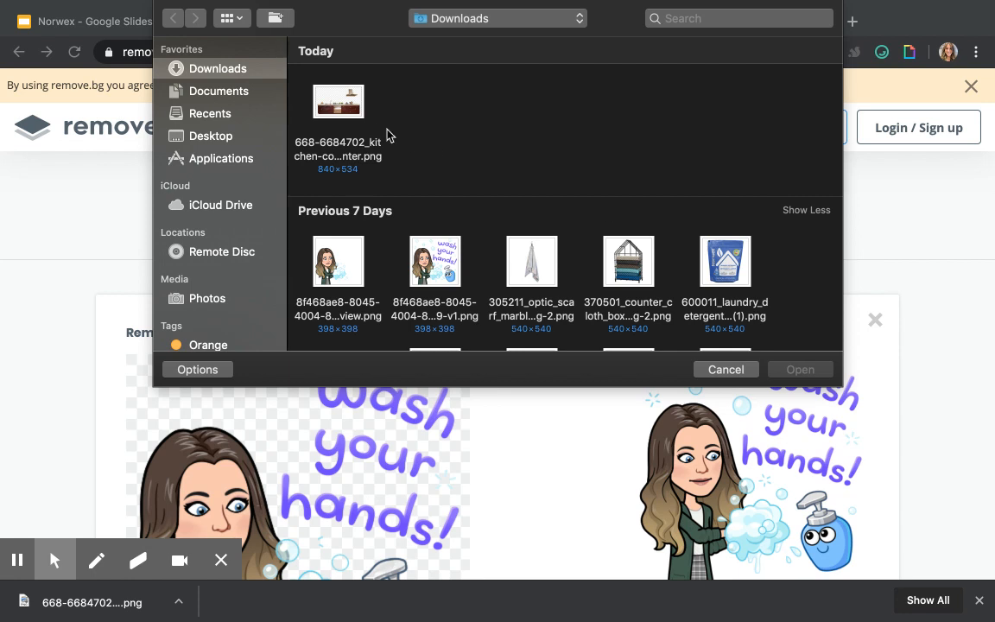
click(316, 99)
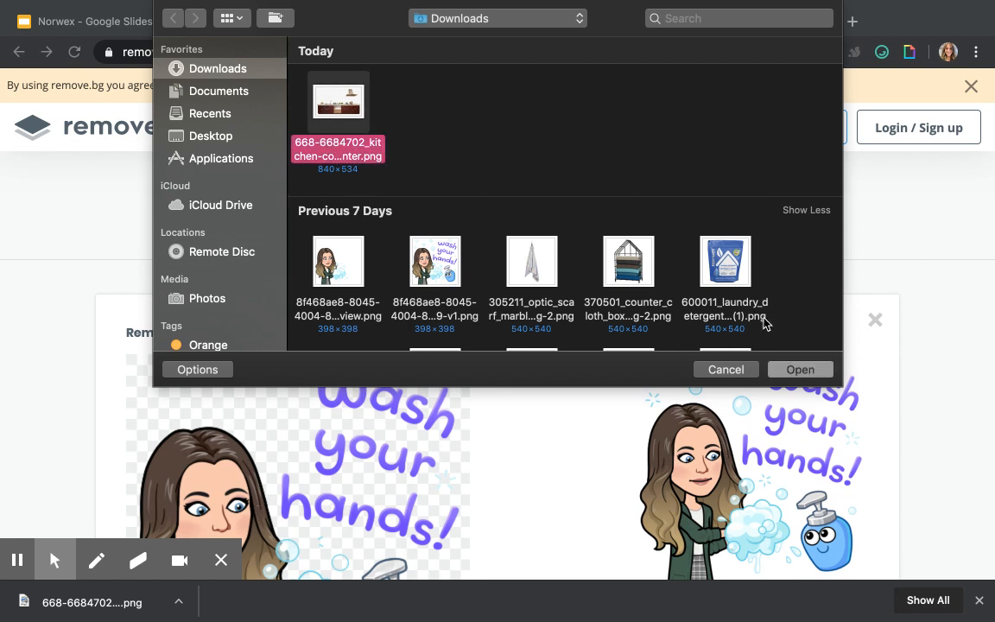
click(800, 370)
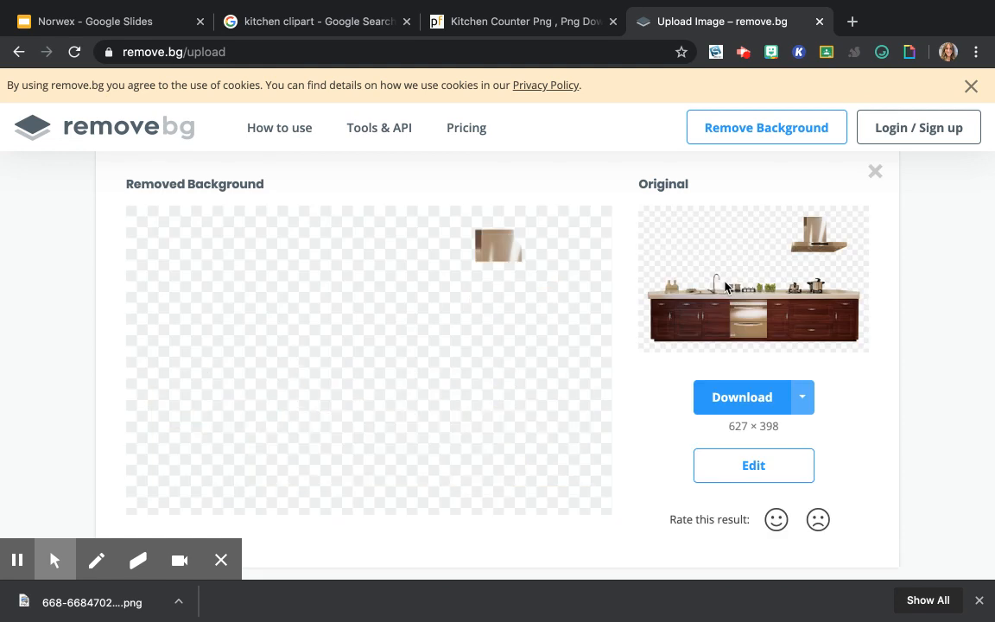
click(738, 405)
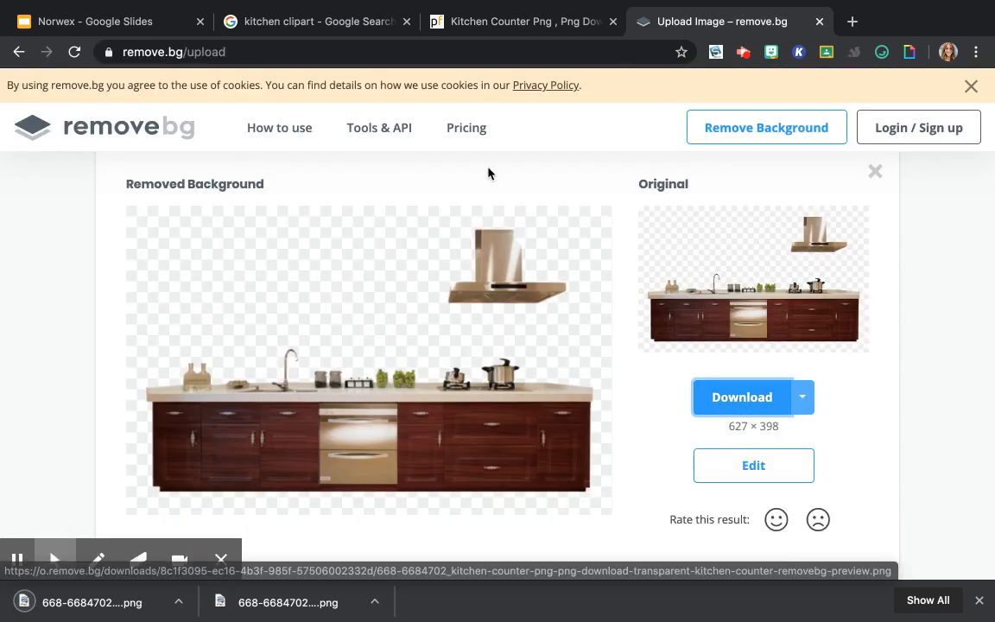
Switch back to Keynote and insert the 627×398 removebg-preview kitchen counter image from Downloads on the second slide.
mouse_move(403, 615)
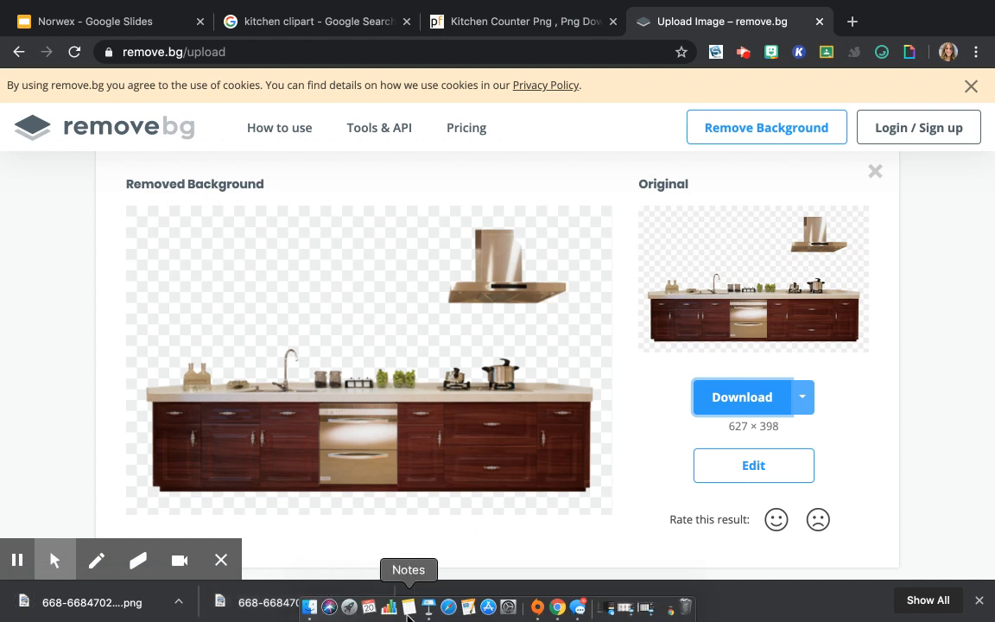
click(429, 607)
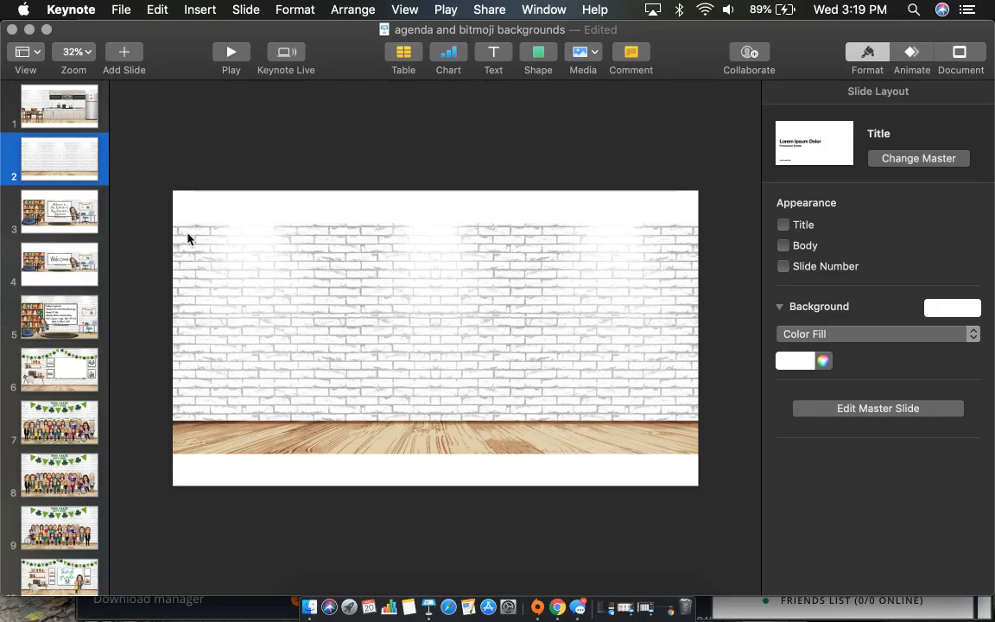
click(197, 12)
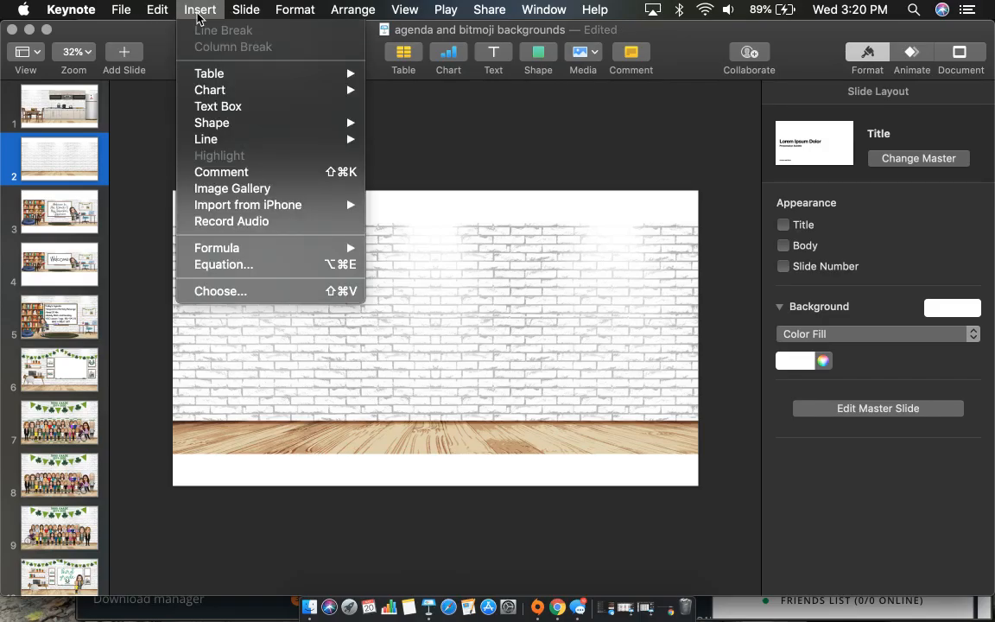
click(256, 291)
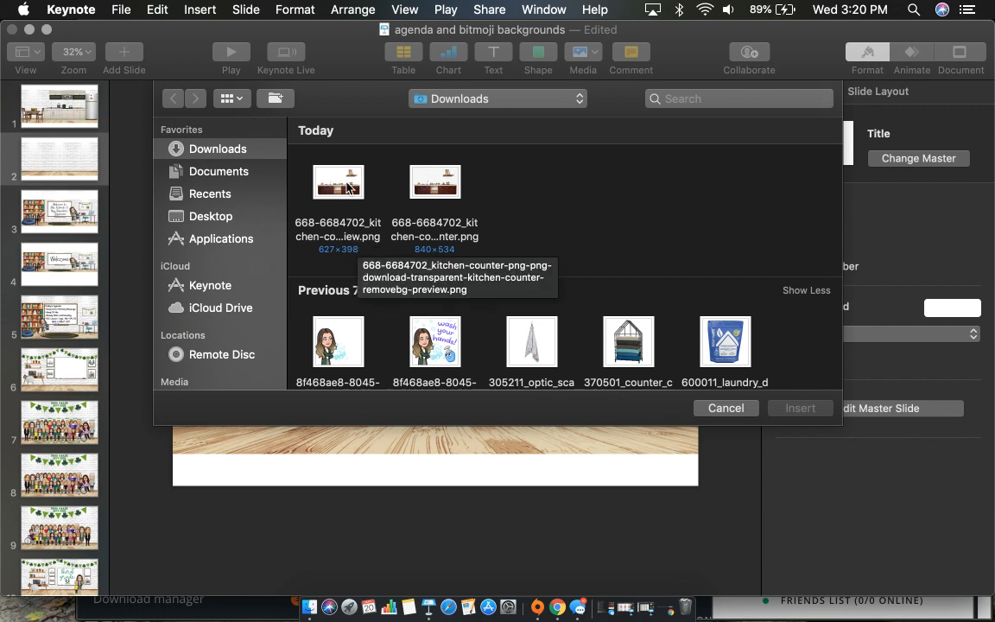
click(314, 171)
click(801, 408)
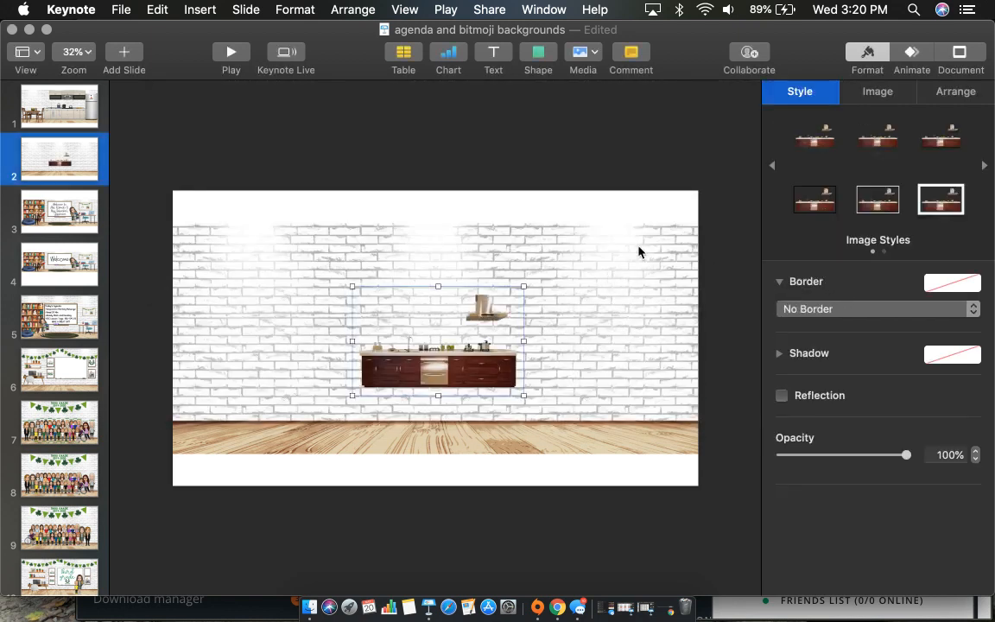
Enlarge the dark wood kitchen counter image and place it against the slide's left edge, with its base on the wooden floor.
drag(351, 286, 182, 178)
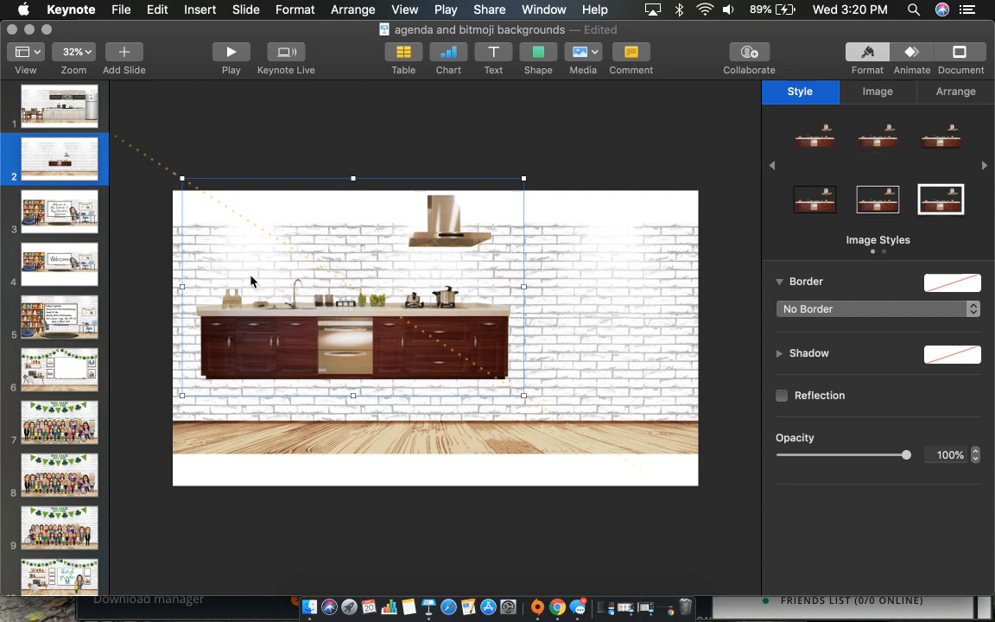
drag(356, 349, 334, 399)
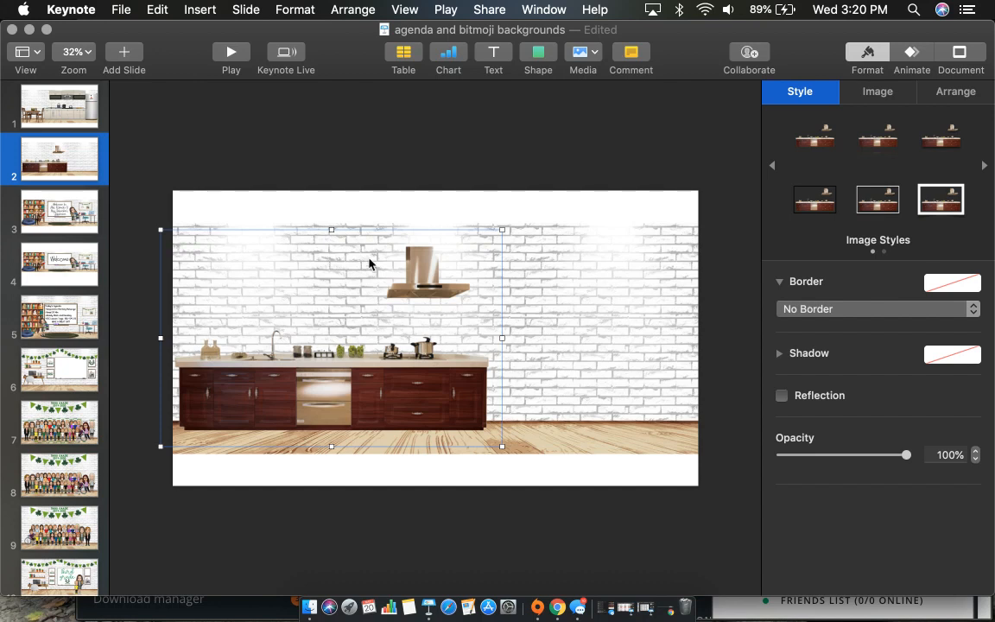
drag(330, 230, 333, 206)
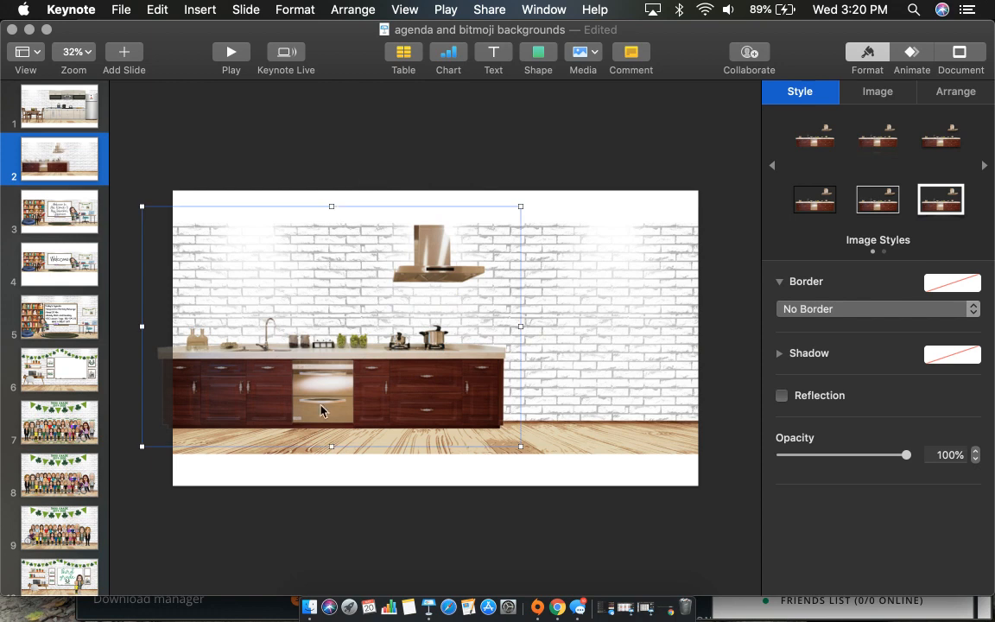
mouse_move(324, 405)
mouse_down()
mouse_move(344, 406)
mouse_move(324, 400)
mouse_up()
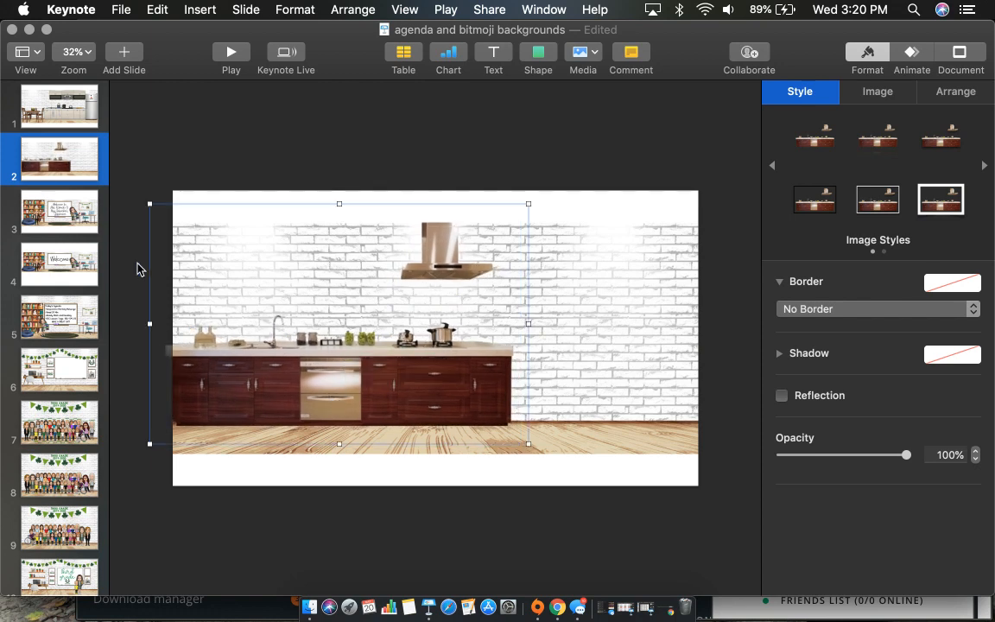
click(158, 163)
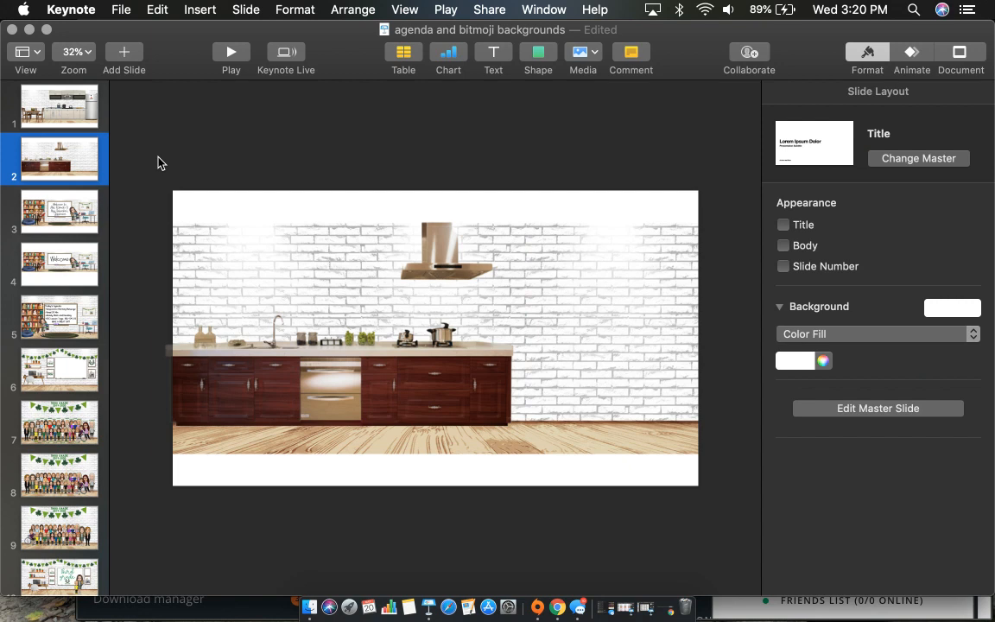
Copy the refrigerator from the first slide to the second and place it directly beside the counter's right end.
click(58, 99)
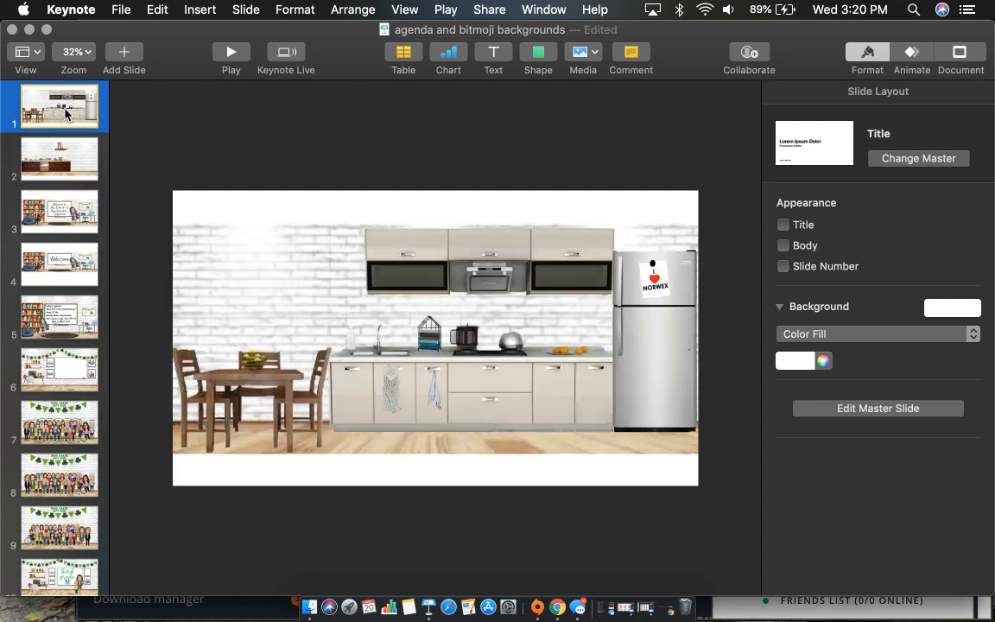
click(651, 362)
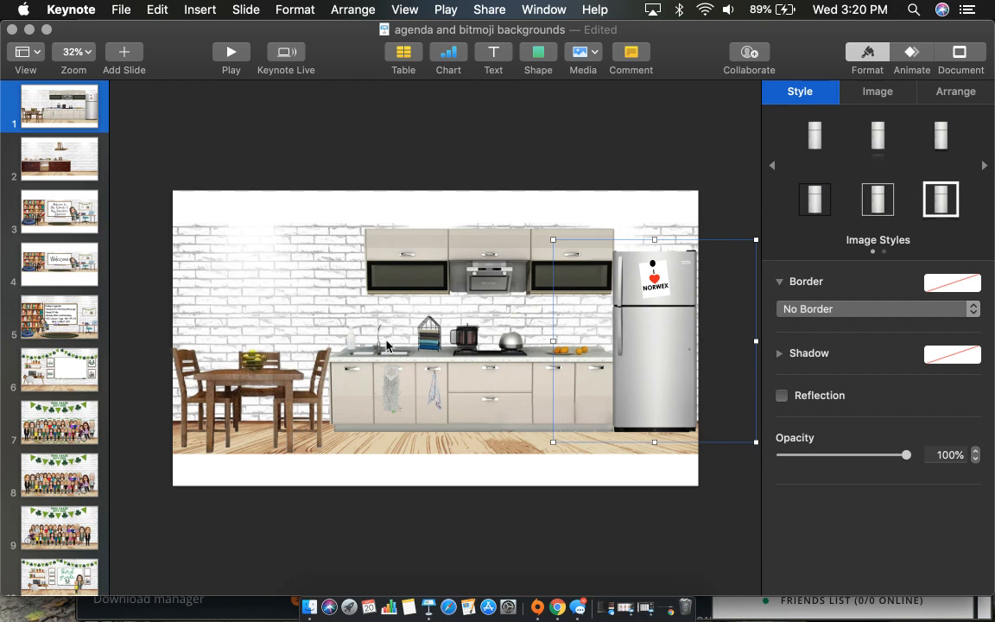
click(53, 162)
key(super+v)
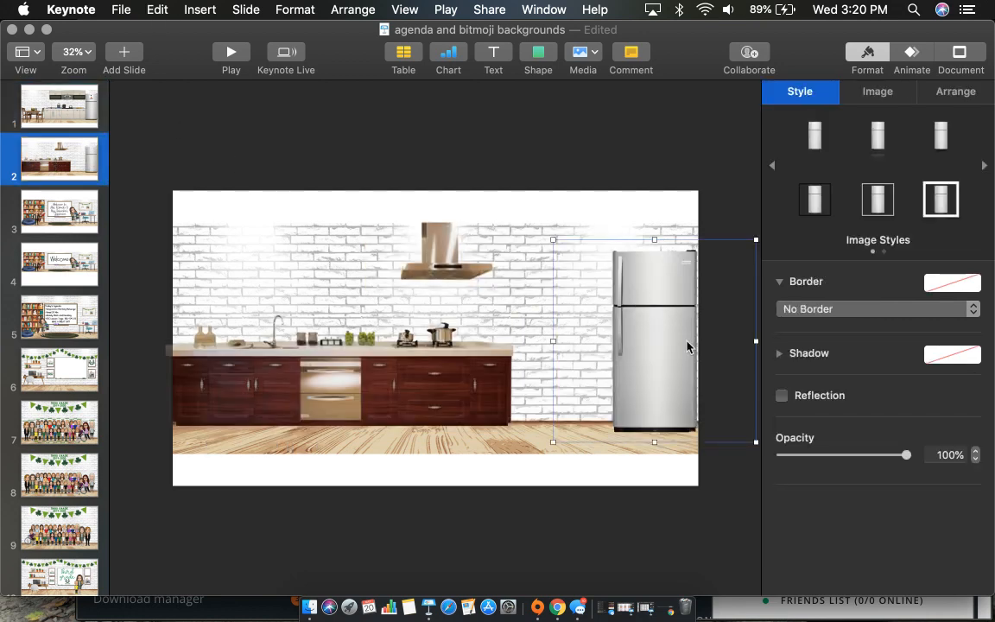
drag(686, 344, 582, 345)
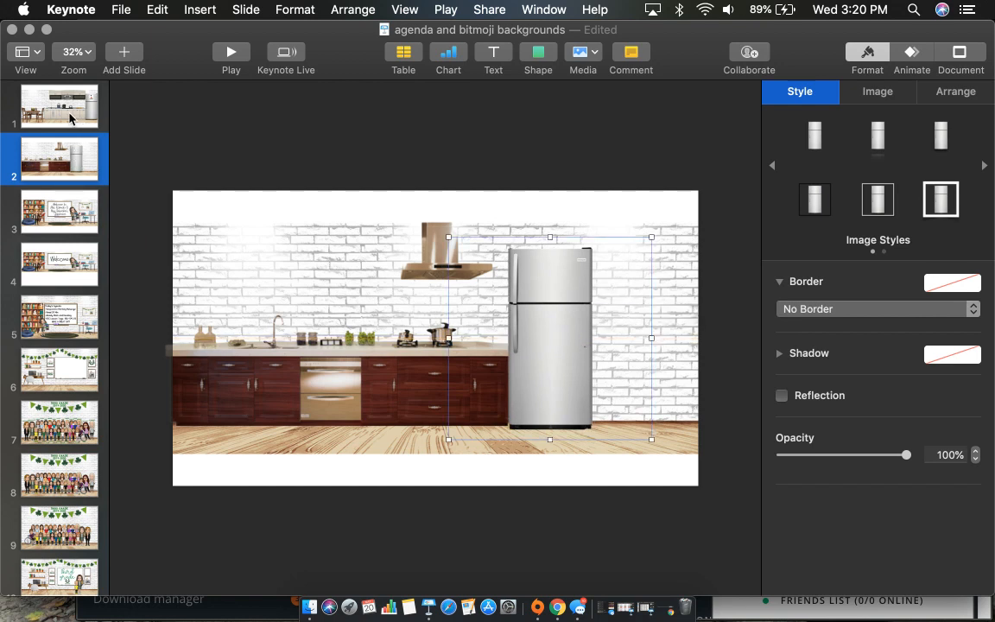
Copy the dining table with chairs from the first slide to the second and place it at the right, overlapping the refrigerator.
click(61, 106)
click(279, 418)
key(super+c)
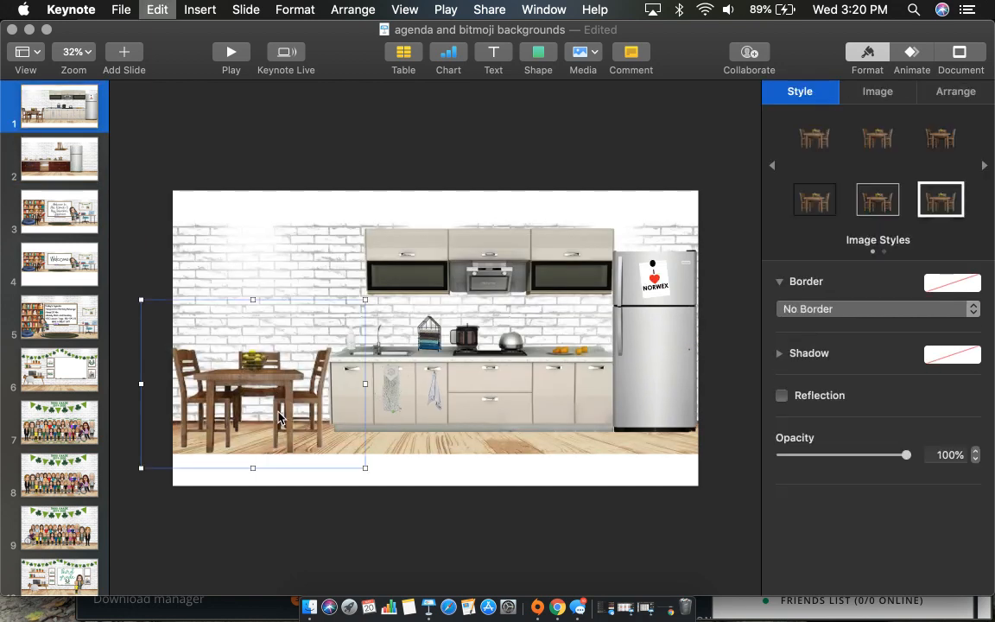
click(71, 171)
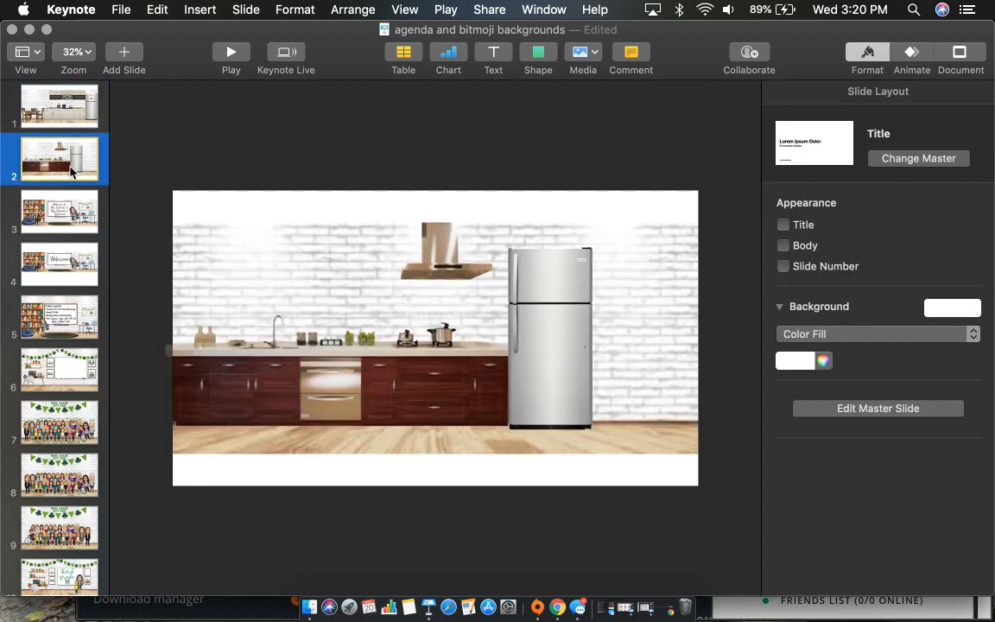
key(super+v)
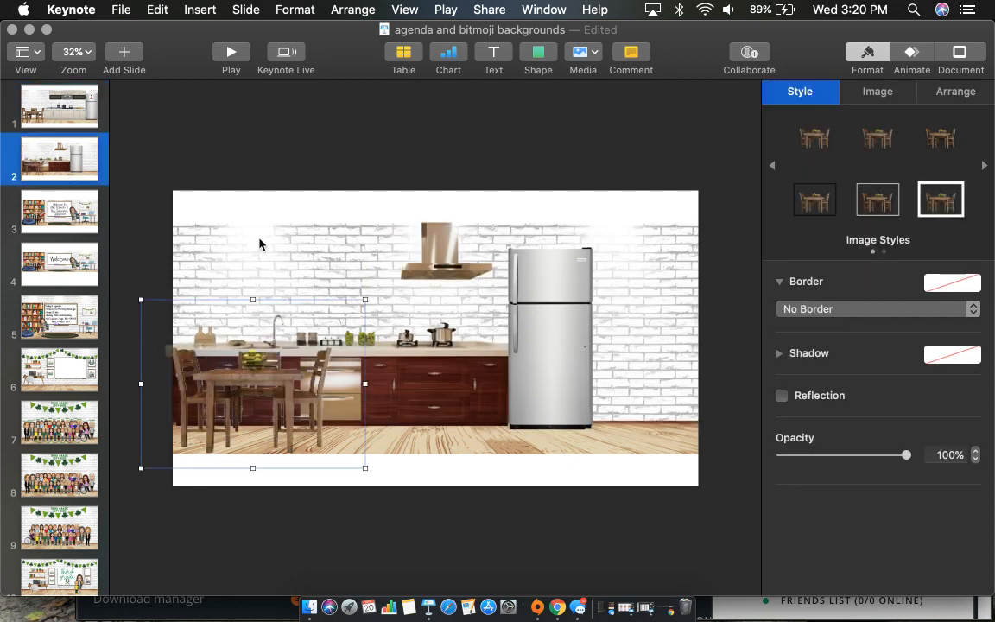
drag(258, 354, 666, 401)
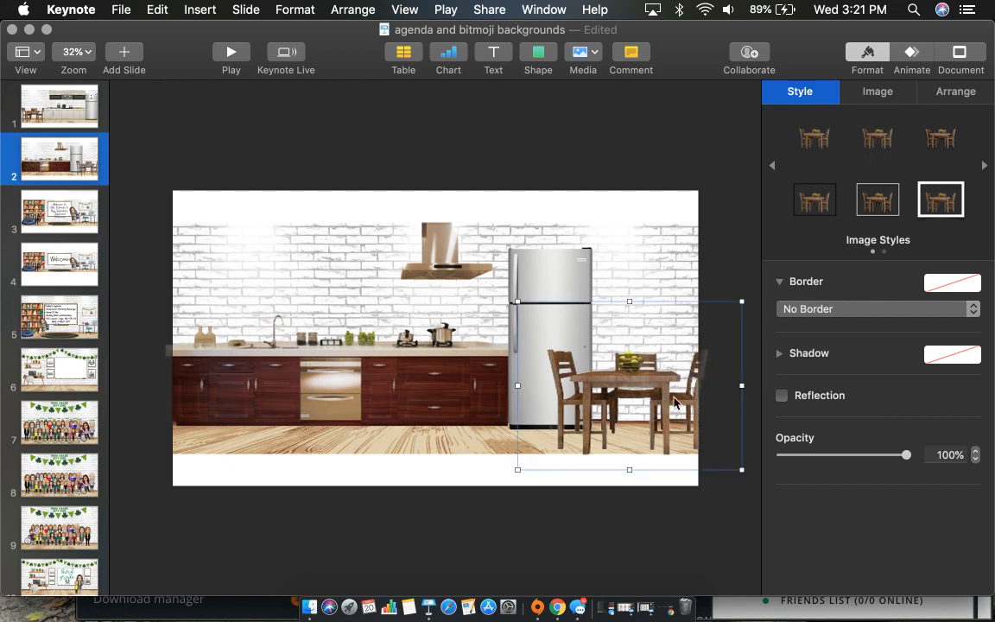
click(730, 515)
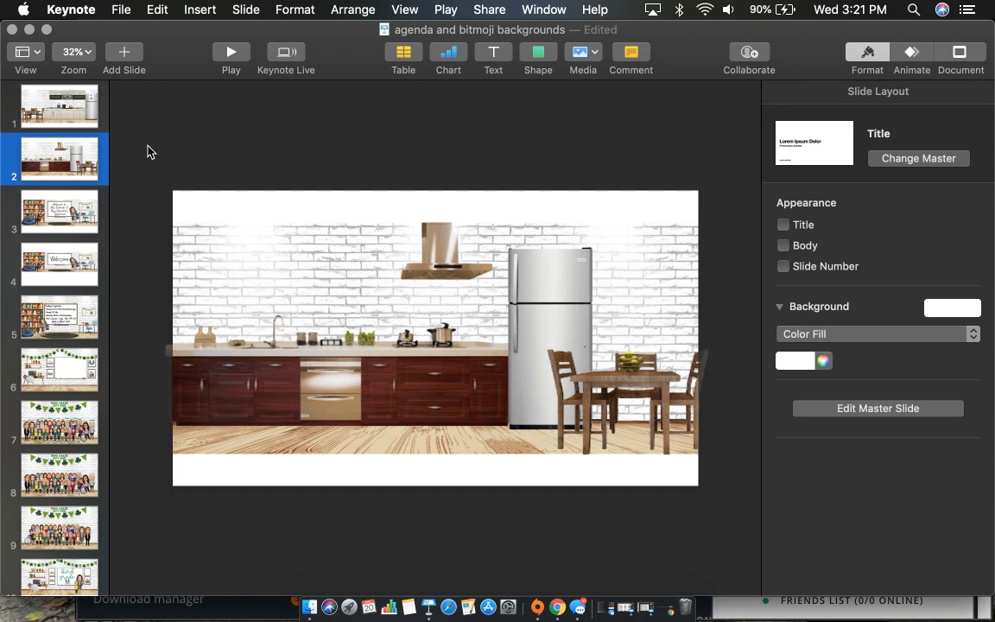
Compare the kitchens on the first and second slides, ending on the first slide.
click(51, 114)
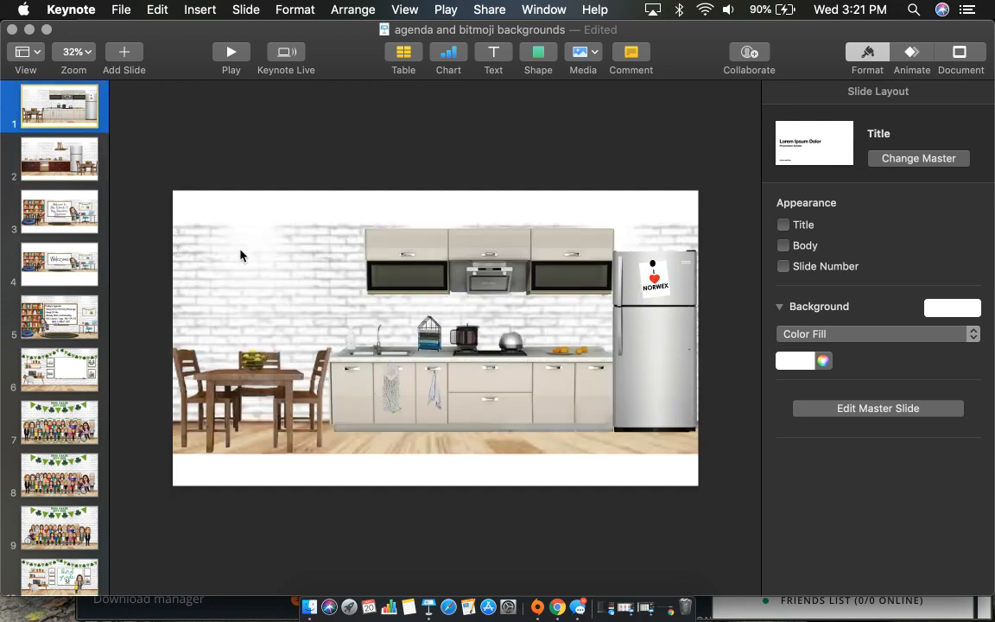
click(429, 345)
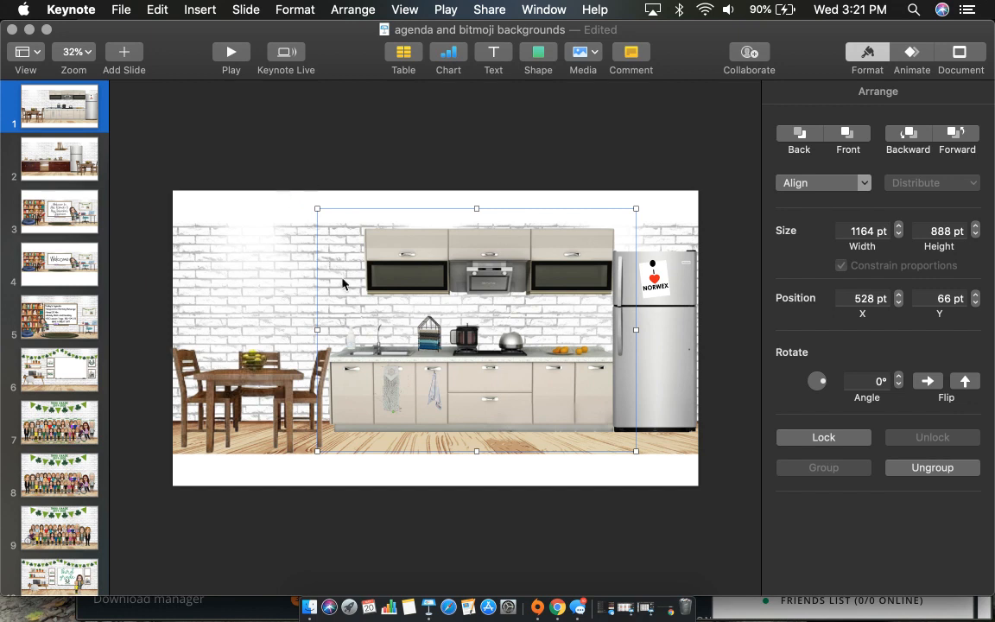
click(52, 152)
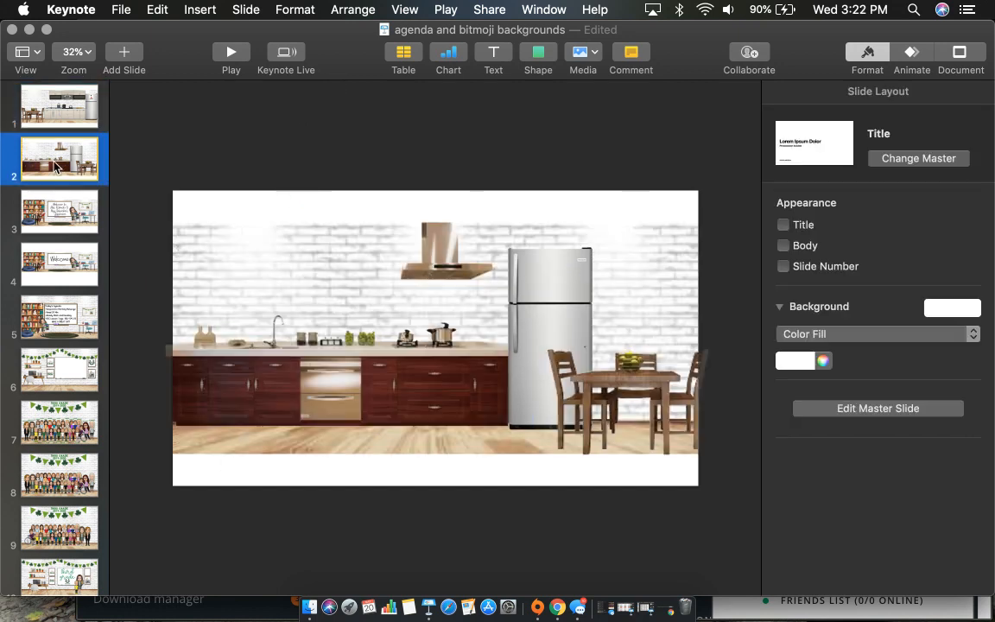
click(61, 106)
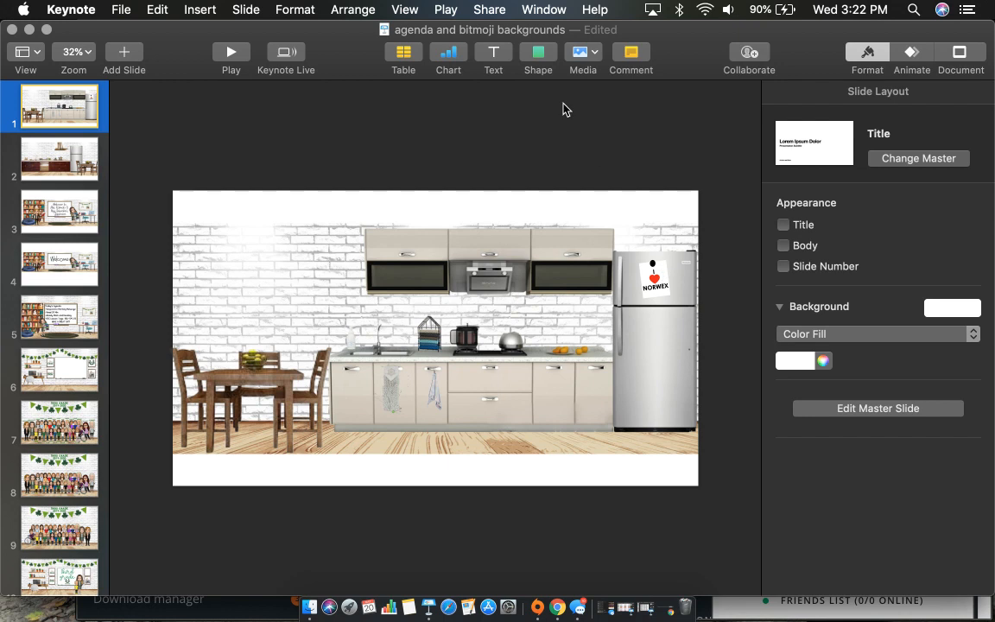
click(538, 53)
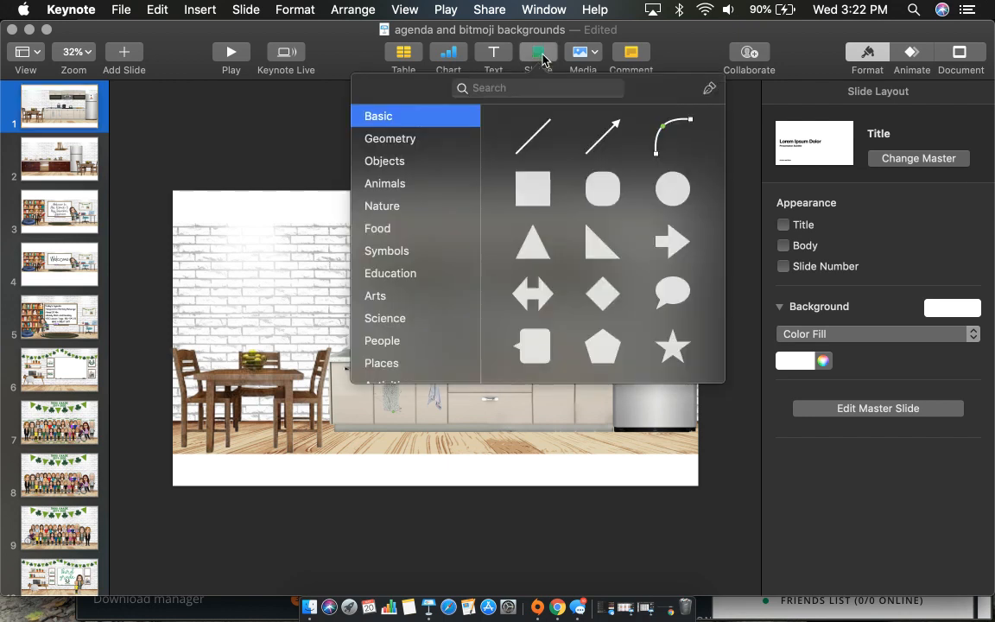
click(534, 196)
drag(543, 224, 608, 281)
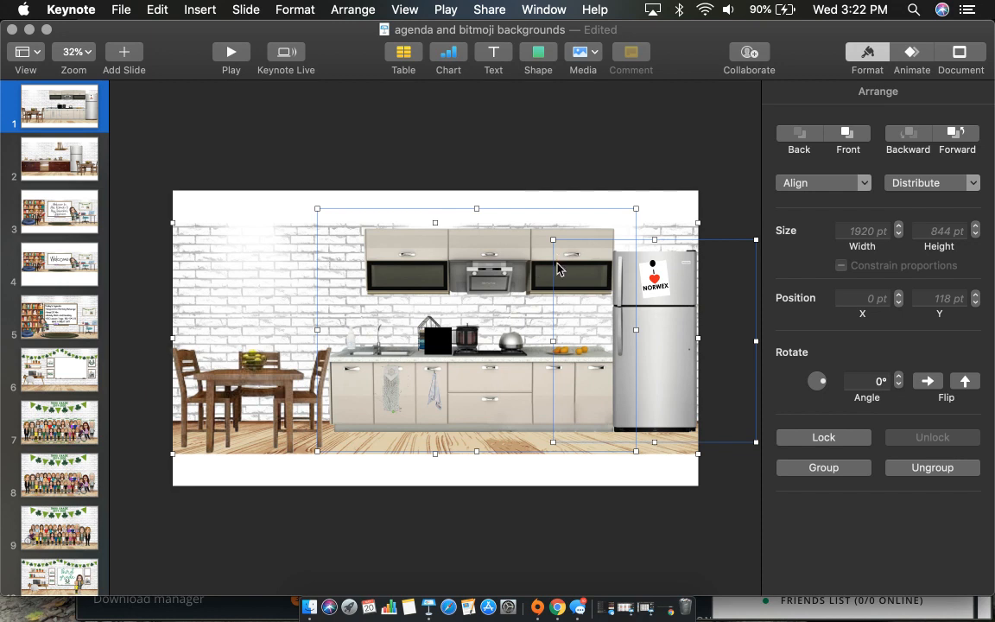
click(555, 166)
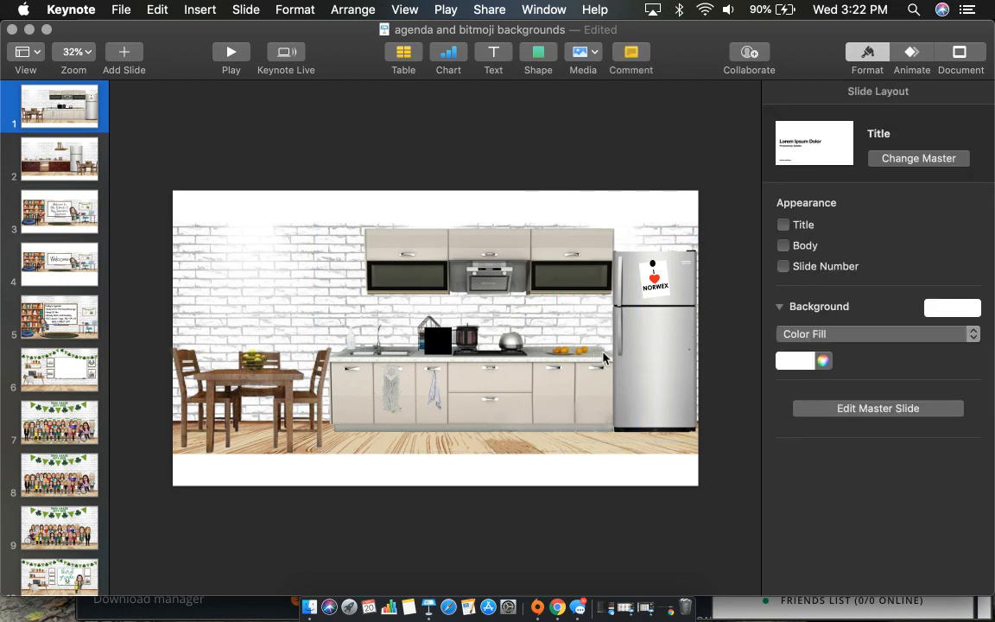
Insert a square shape on the first slide and move it onto the brick wall beside the upper cabinets.
click(537, 54)
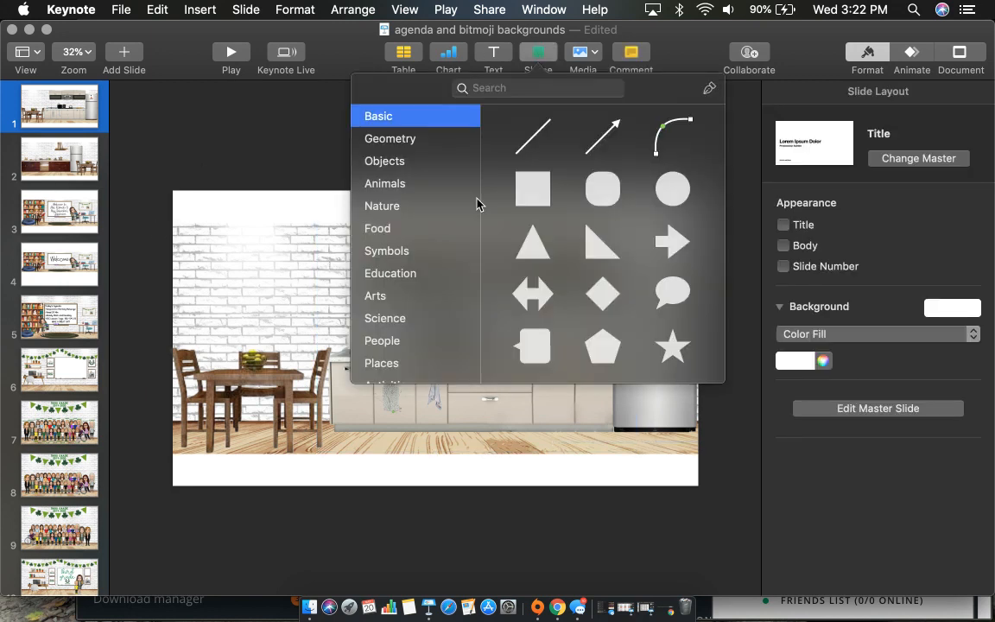
click(540, 197)
click(201, 257)
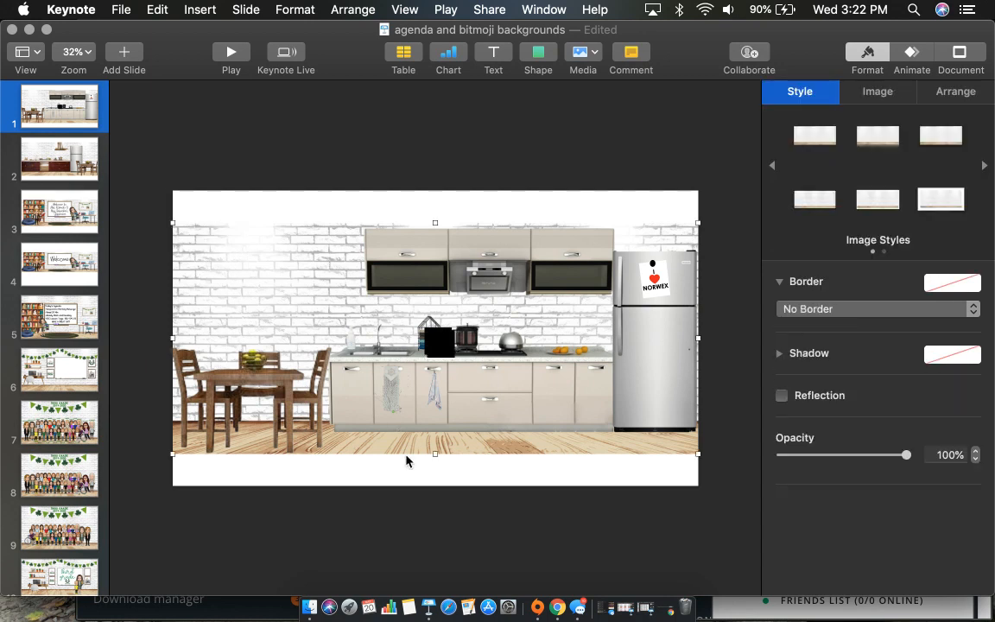
click(422, 497)
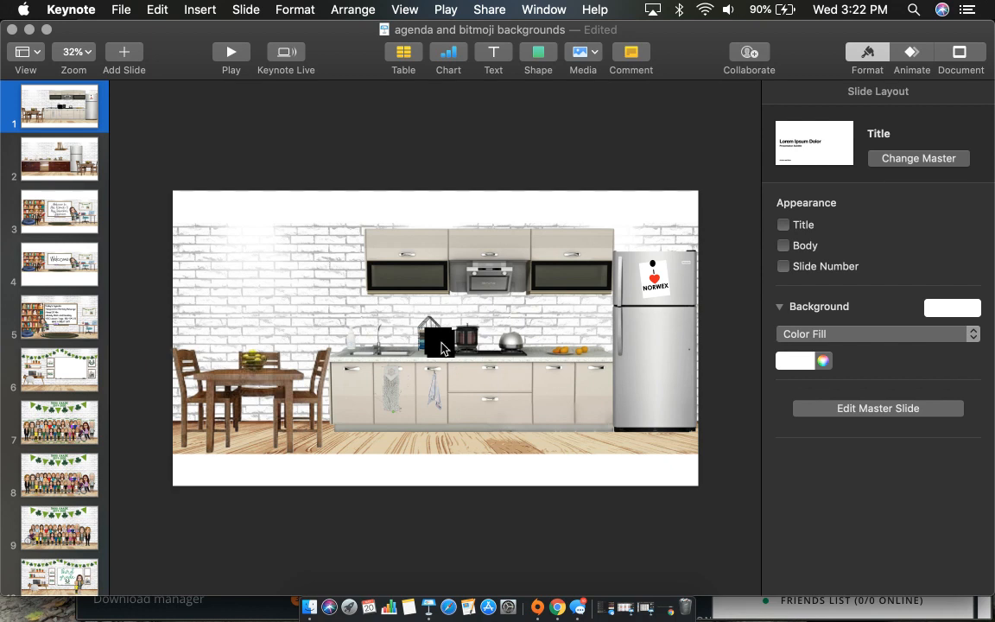
click(441, 347)
key(Escape)
drag(442, 347, 304, 261)
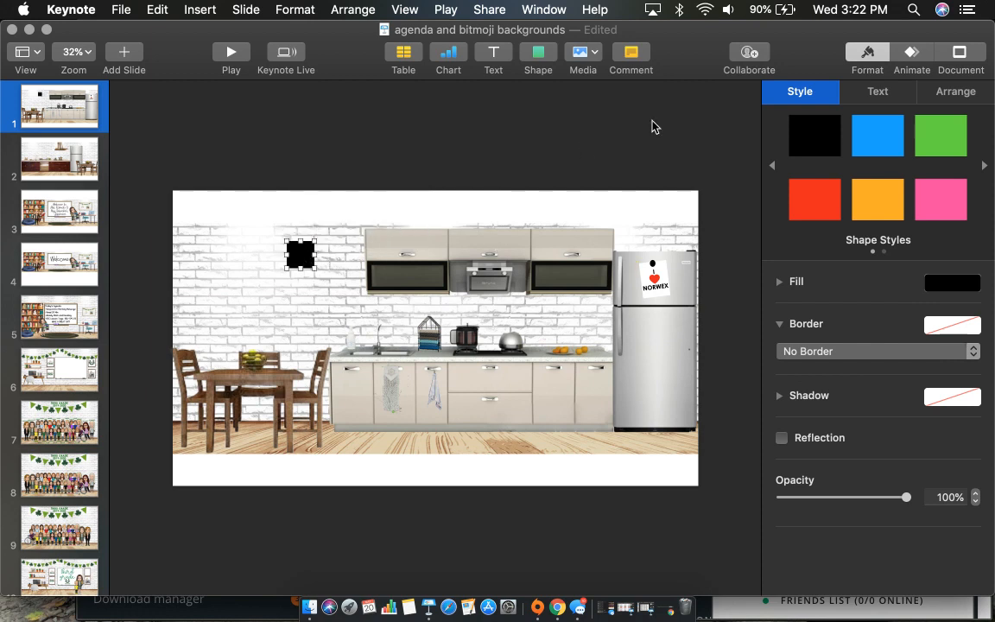
Fill the square with white and place it on the refrigerator's lower door as a 100 × 142 pt sheet of paper.
click(941, 287)
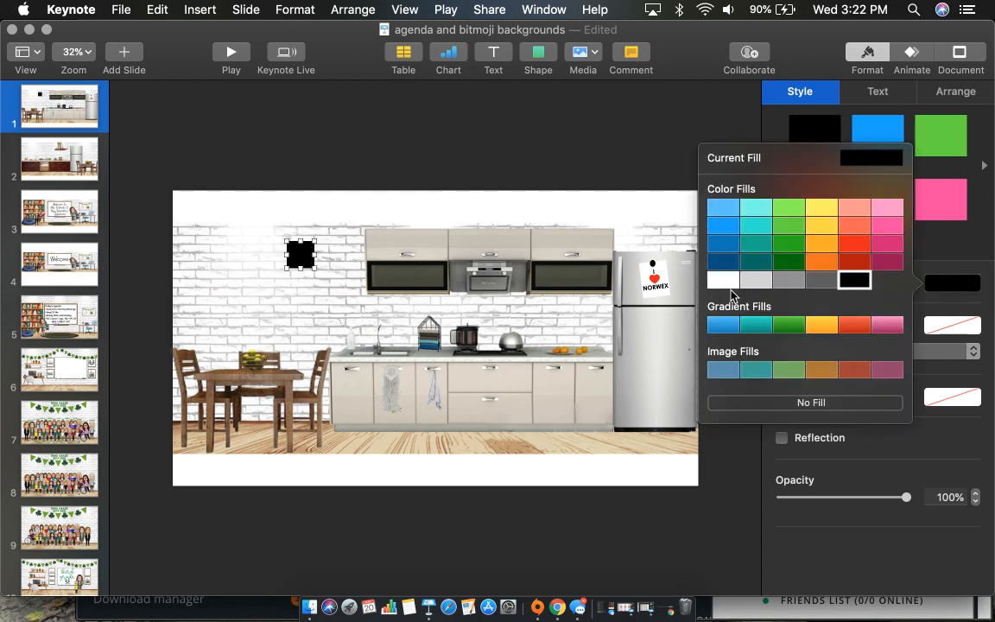
click(724, 280)
drag(299, 267, 660, 344)
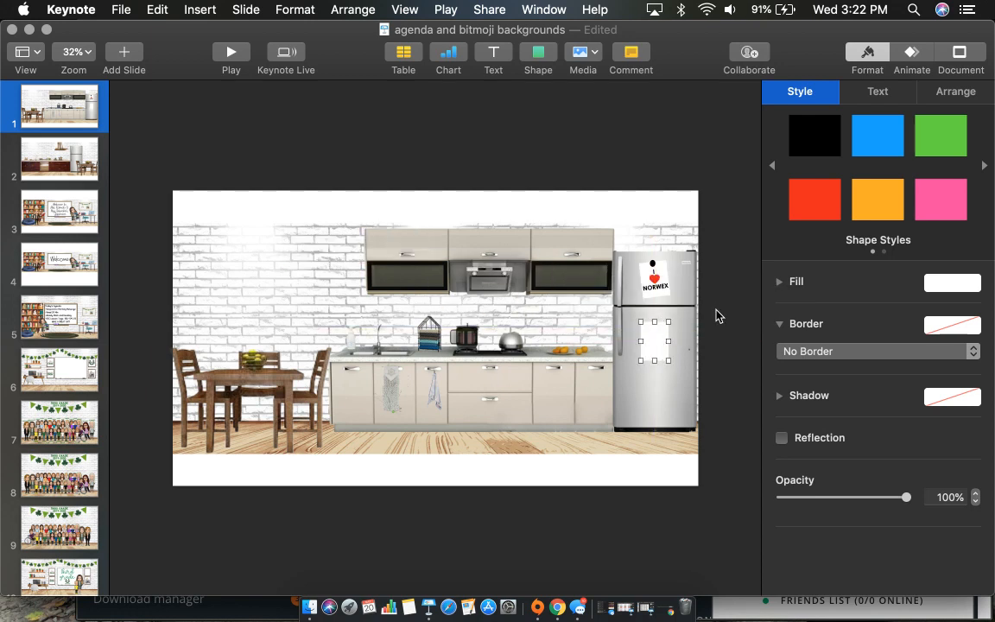
Rotate the white paper on the refrigerator to about 346.5°.
click(935, 93)
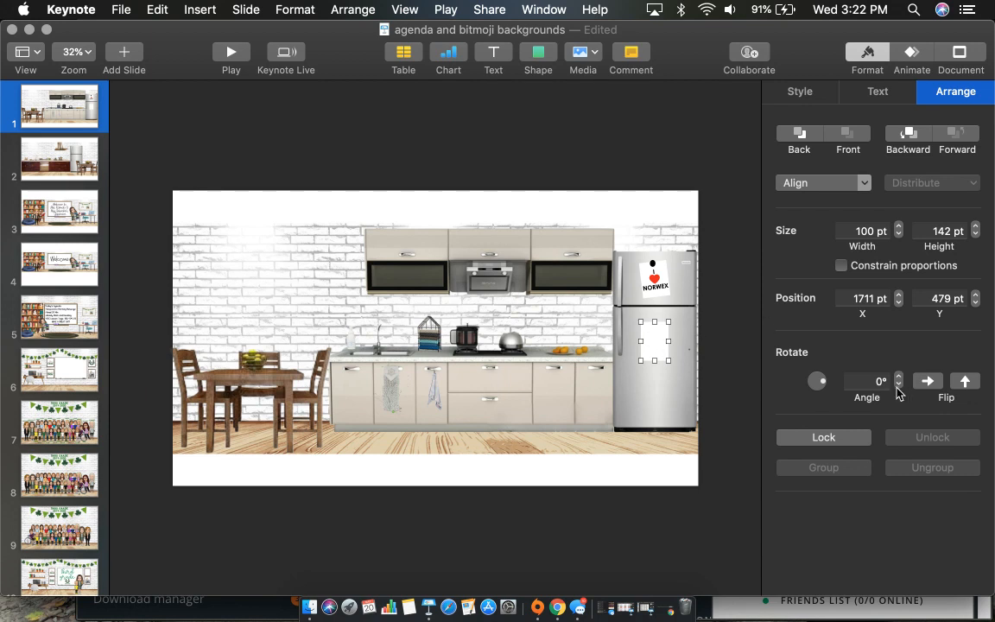
drag(817, 382, 819, 384)
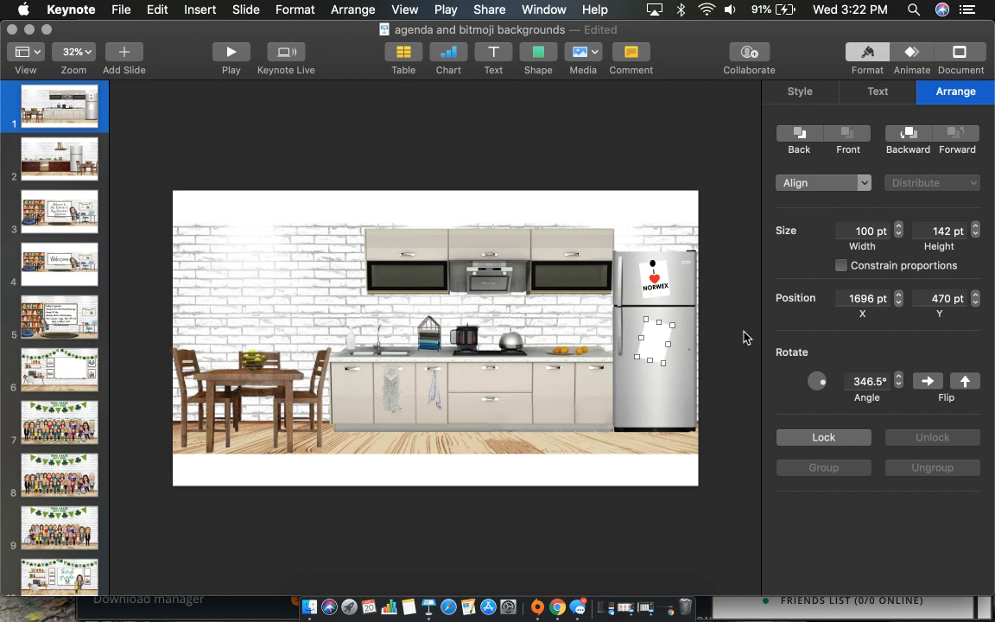
click(617, 280)
Add the text "I Norwex" in black to the tilted white paper on the refrigerator.
click(654, 341)
click(653, 341)
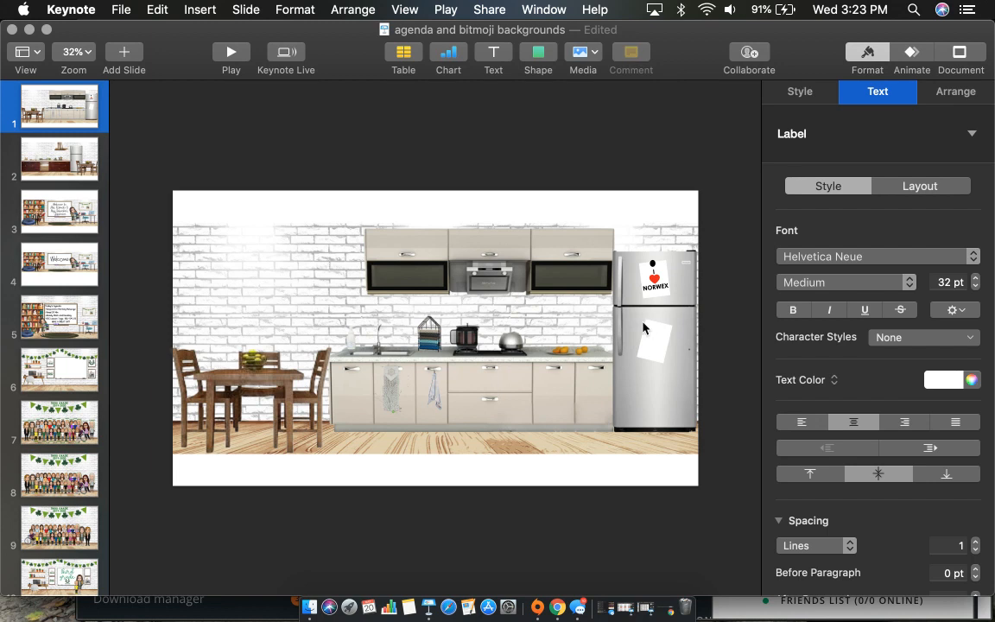
click(950, 380)
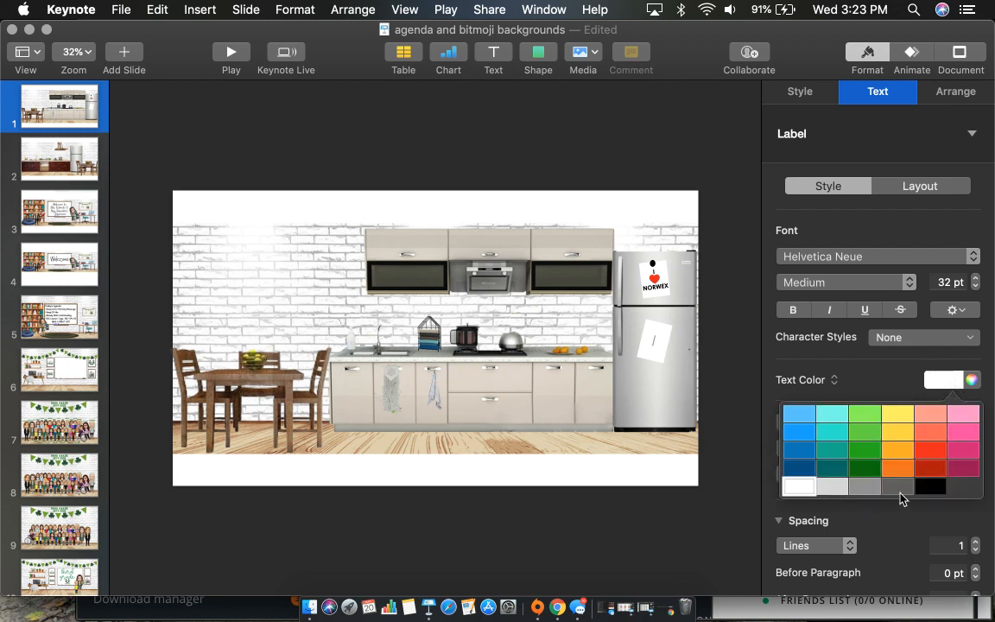
click(937, 488)
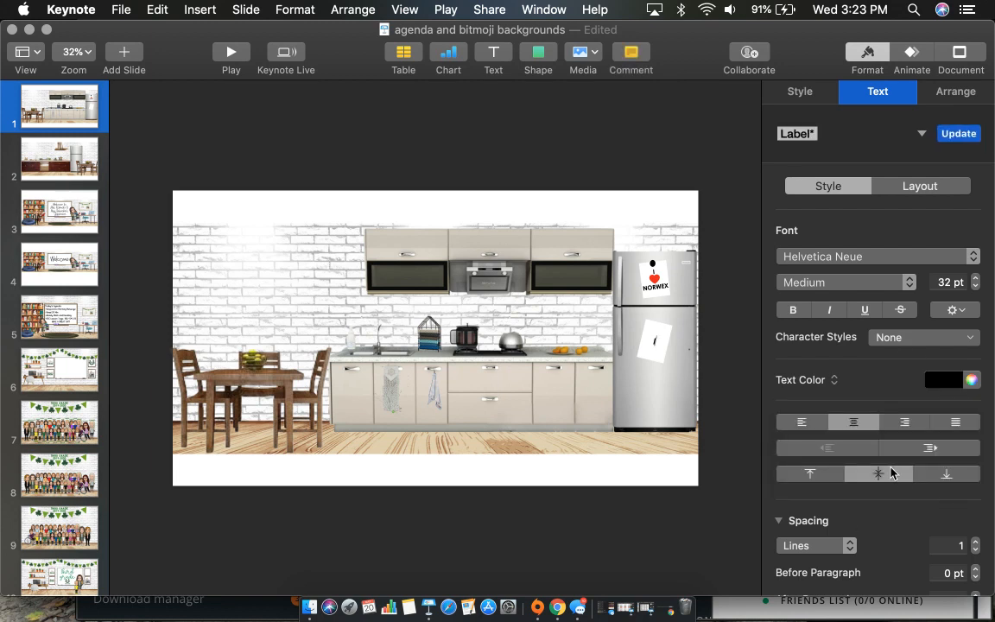
text(know)
key(BackSpace)
key(BackSpace)
key(BackSpace)
text(Norwe)
Reduce the font size of the word "Norwex" so that it fits on one line of the paper.
double_click(652, 347)
click(975, 287)
click(975, 287)
click(975, 287)
click(976, 287)
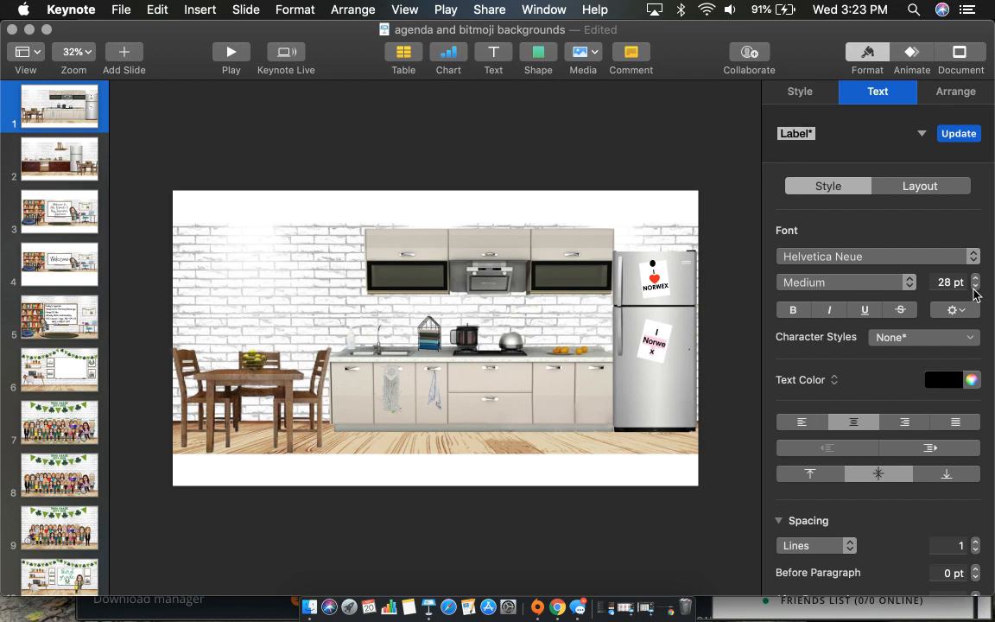
click(975, 286)
click(975, 286)
click(975, 286)
Add an empty line between "I" and "Norwex" on the white paper.
click(663, 338)
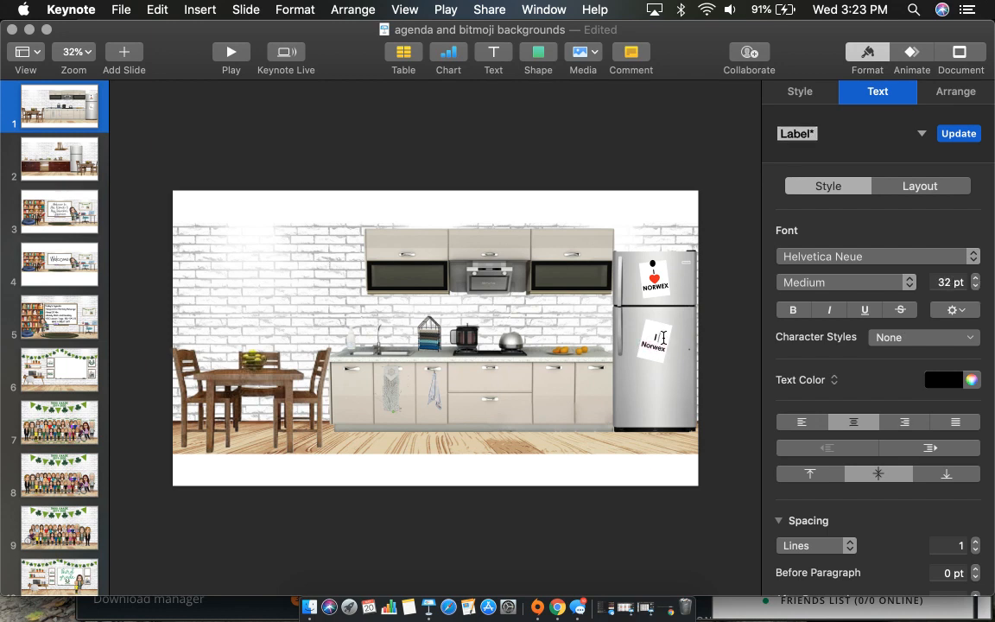
key(Return)
click(627, 533)
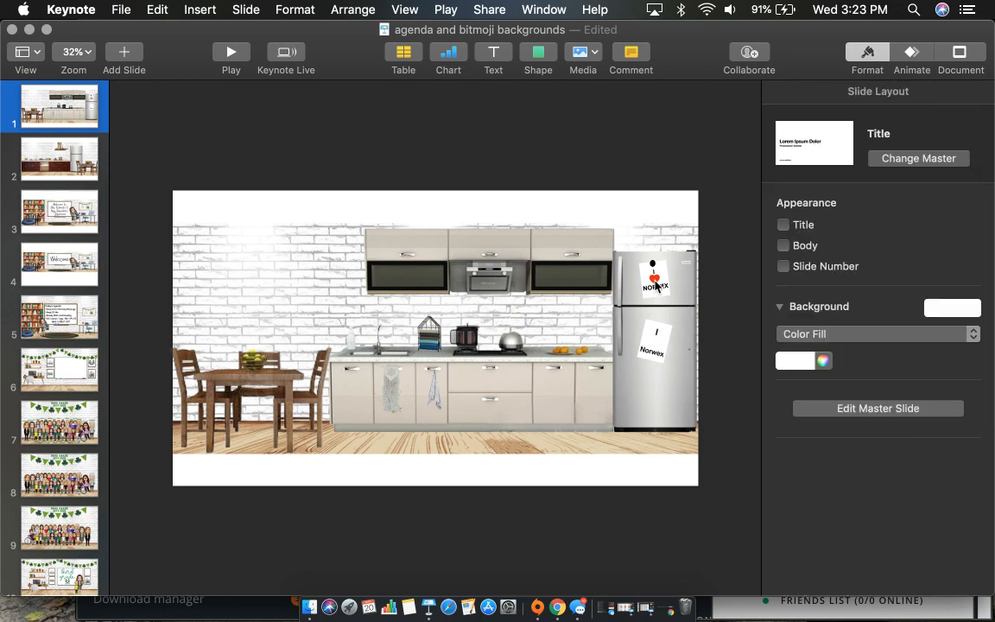
Find the solid heart in the shape library with "heart", insert it and place it on the white paper.
click(538, 57)
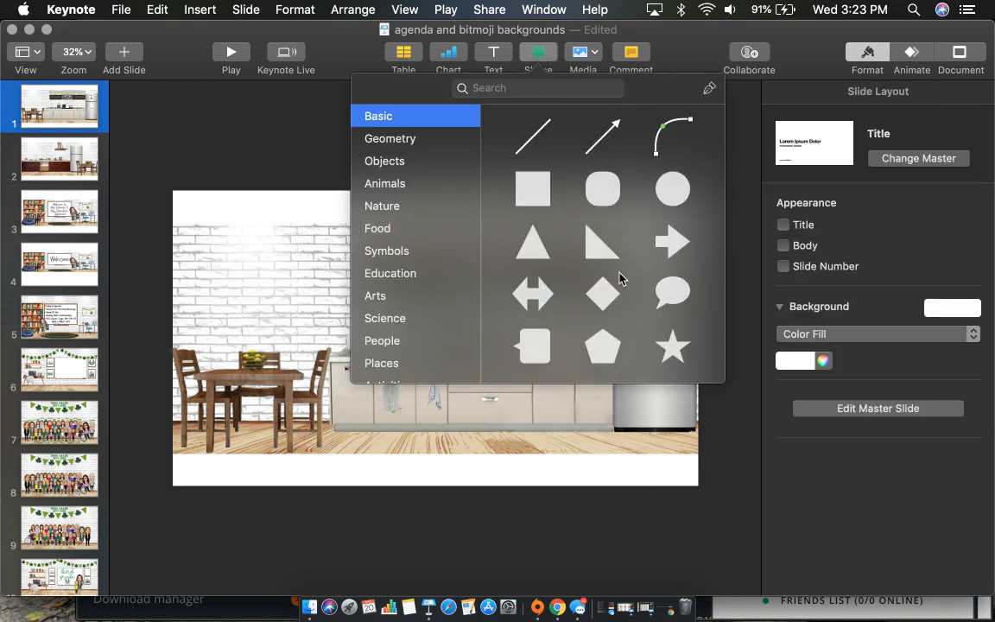
scroll(620, 278, down, 10)
scroll(620, 277, up, 5)
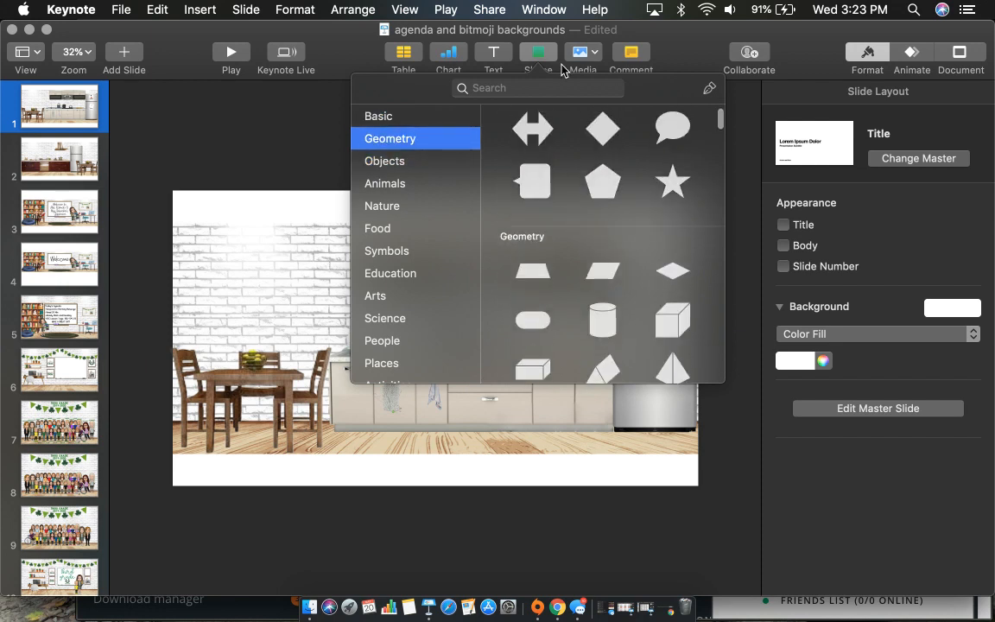
click(556, 89)
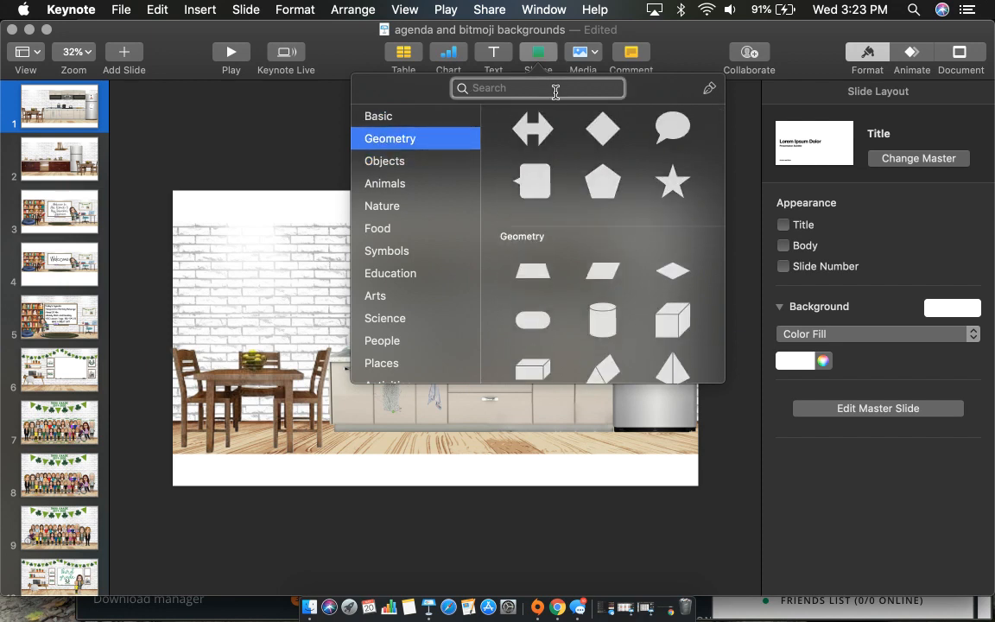
text(heart)
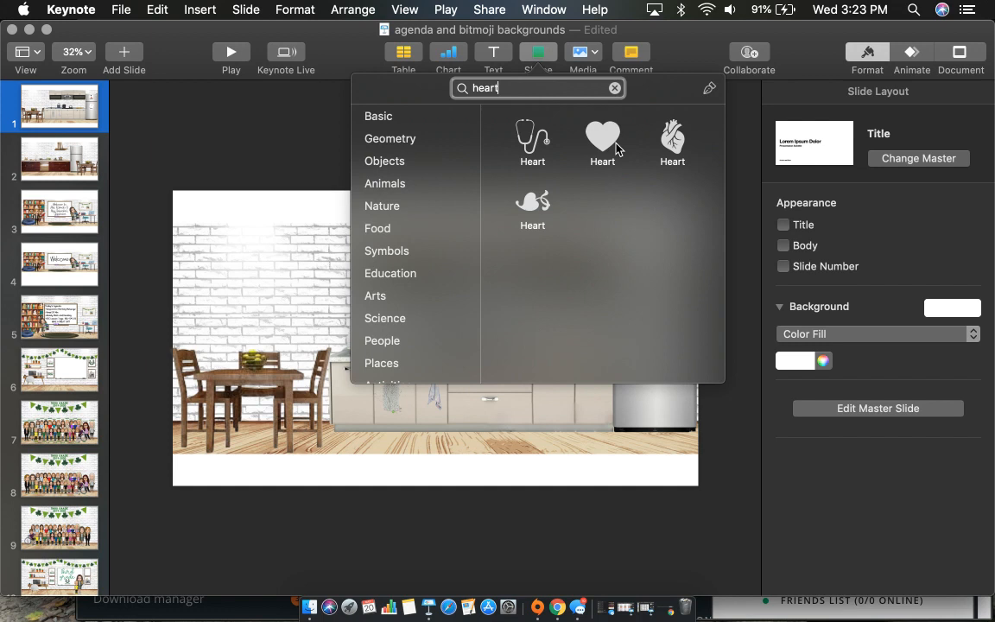
click(603, 139)
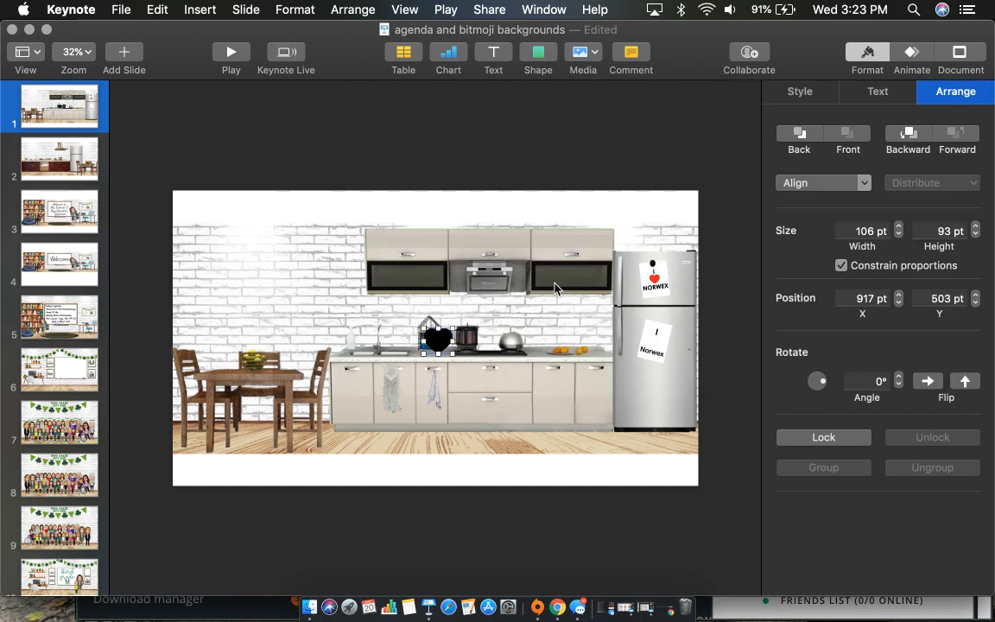
drag(439, 340, 694, 354)
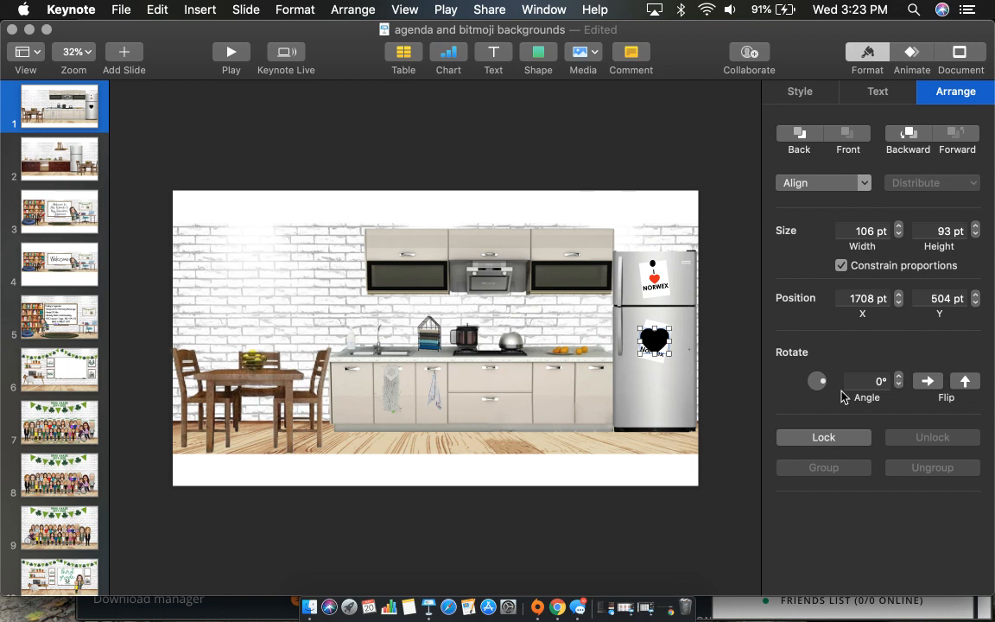
Rotate the heart to about 344.8° and shrink it to about 52 × 46 pt between "I" and "Norwex".
drag(818, 381, 847, 395)
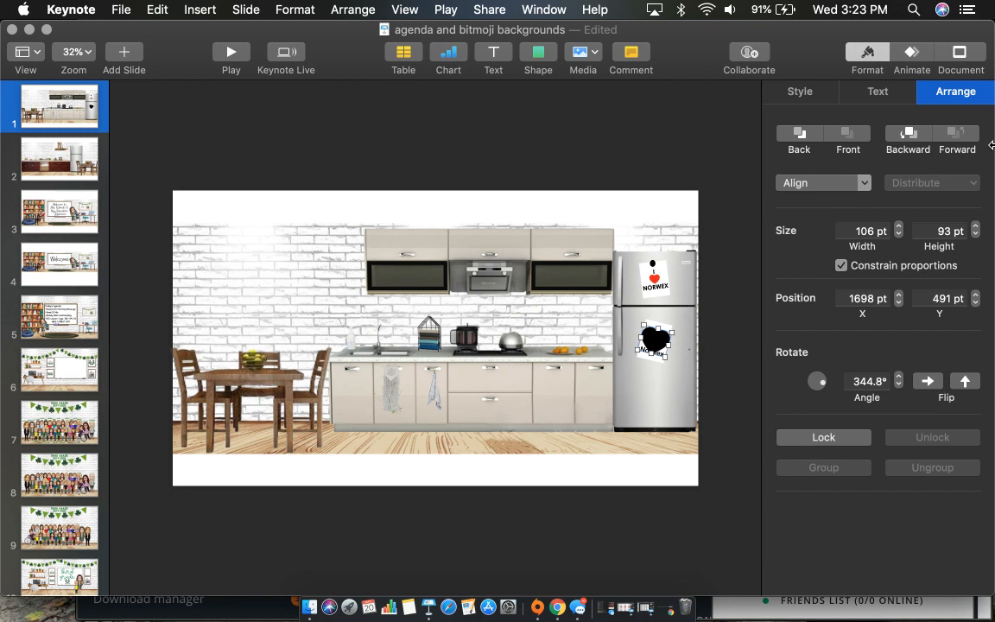
mouse_move(641, 324)
mouse_down()
mouse_move(658, 347)
mouse_move(655, 339)
mouse_up()
click(694, 383)
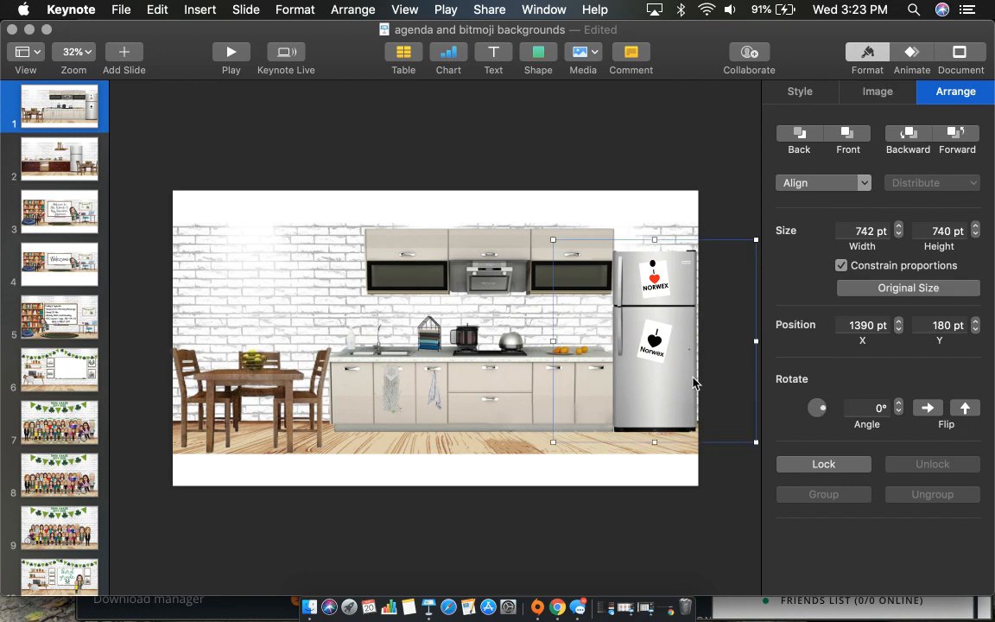
Apply the red shape style to the small heart on the lower refrigerator paper.
click(654, 341)
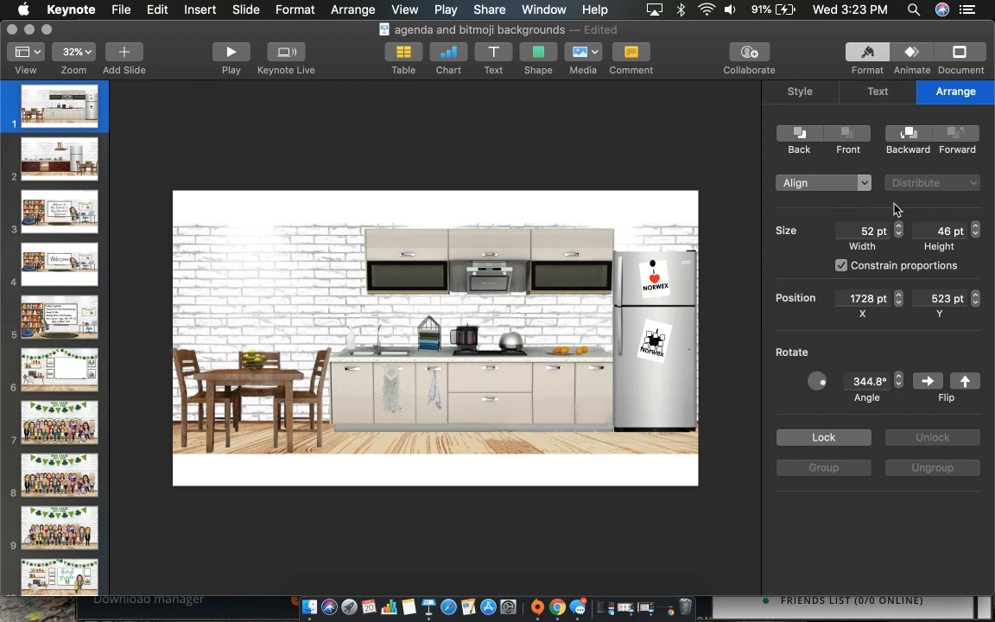
click(810, 92)
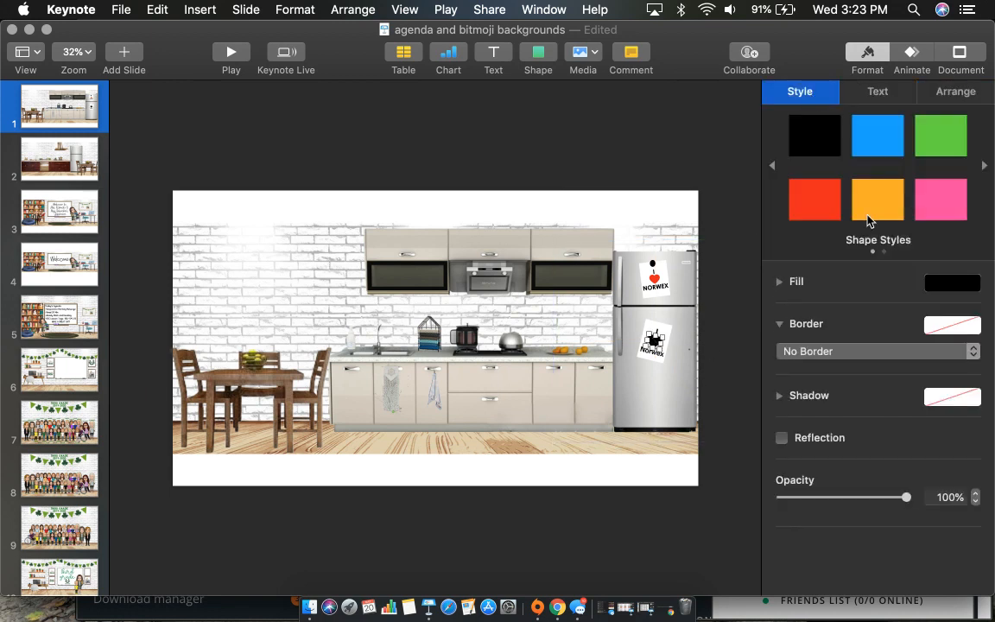
click(825, 188)
click(680, 544)
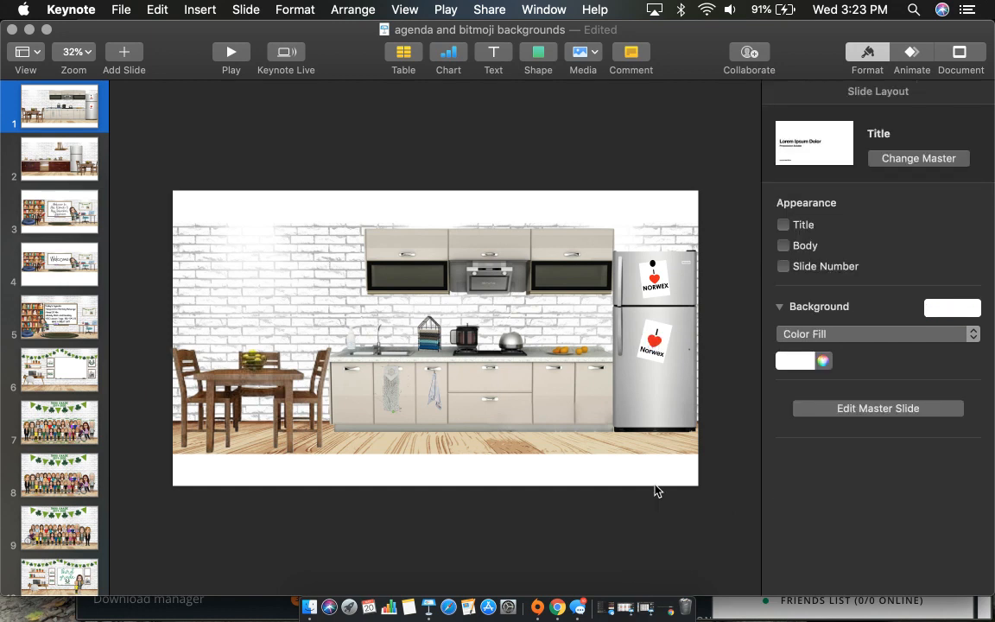
Insert a black circle from the basic shapes and place it, much smaller, at the top edge of the lower refrigerator paper.
click(654, 270)
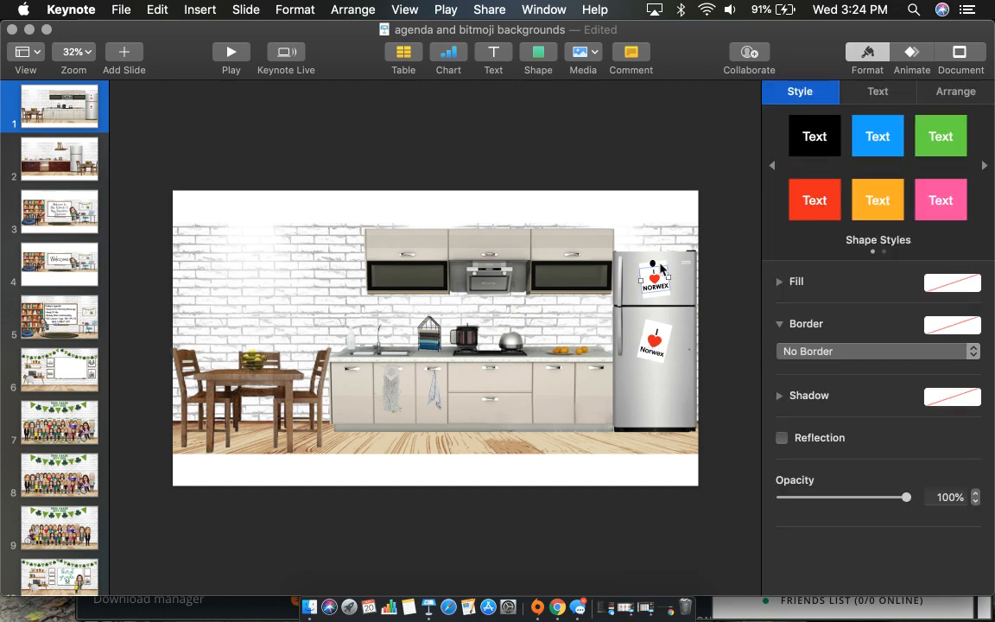
click(635, 159)
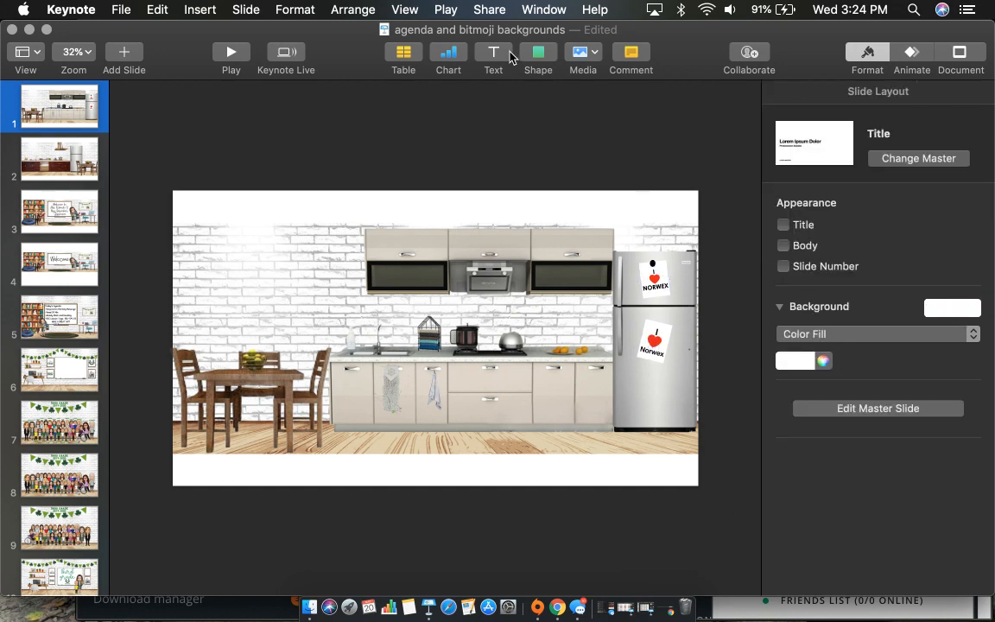
click(538, 54)
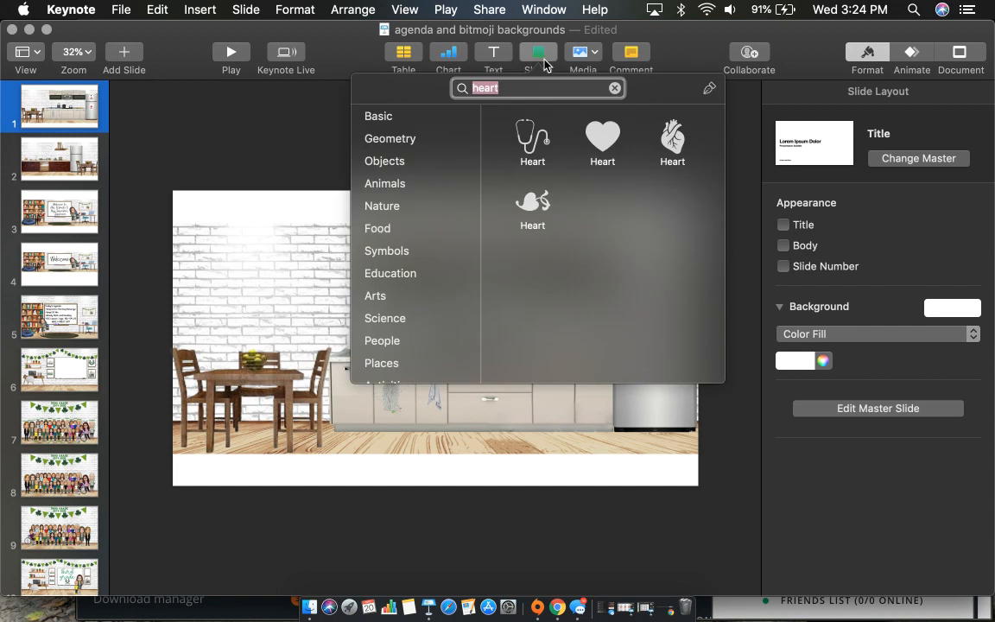
click(406, 140)
click(388, 119)
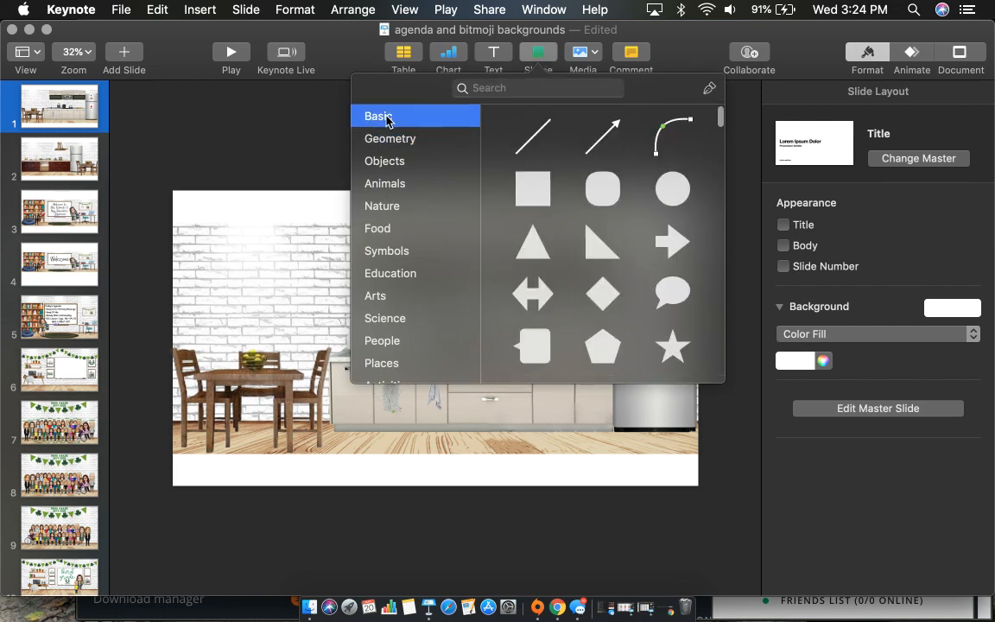
click(672, 188)
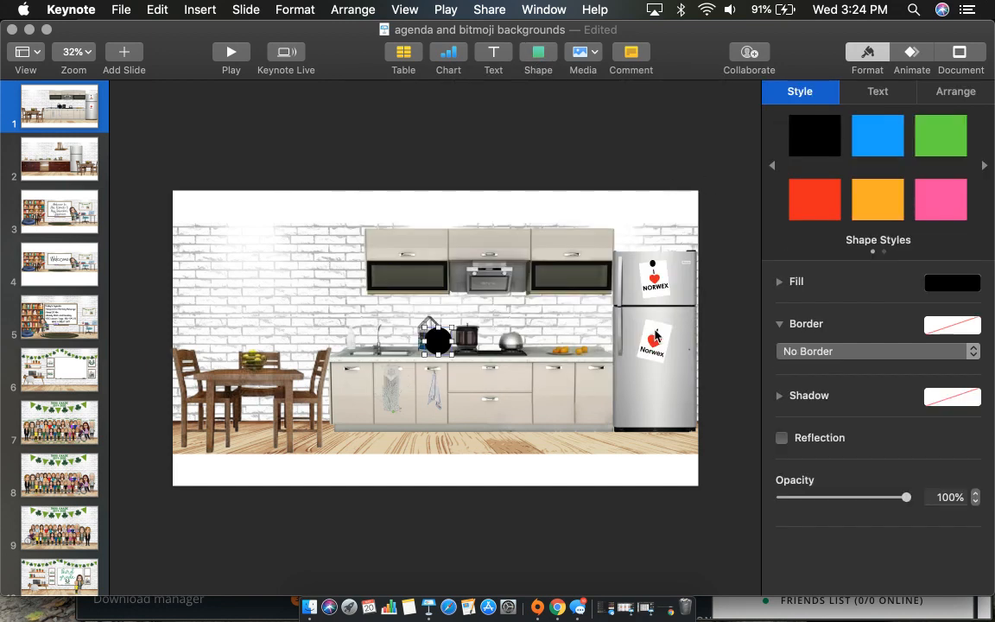
drag(441, 345, 663, 328)
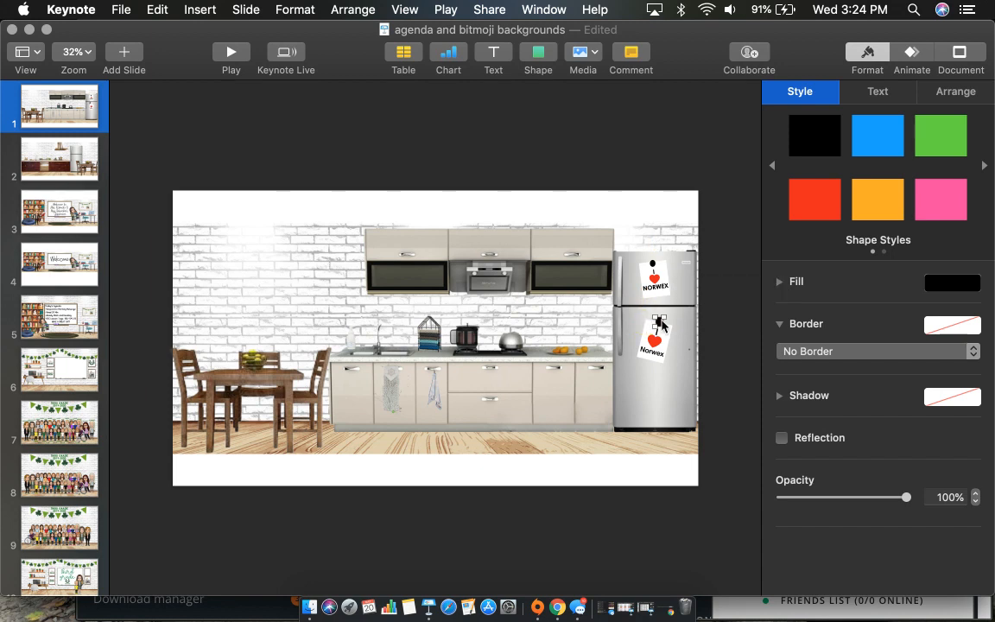
Delete the small circle, the red heart and the "I Norwex" paper from the lower refrigerator door.
click(658, 399)
click(659, 324)
key(Delete)
click(659, 340)
key(Delete)
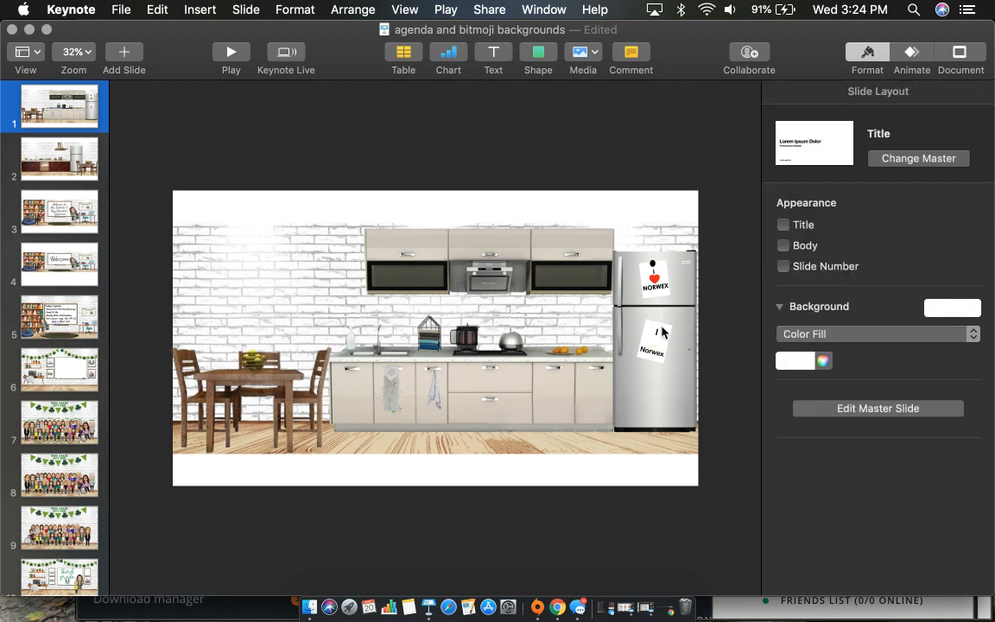
click(661, 333)
key(Delete)
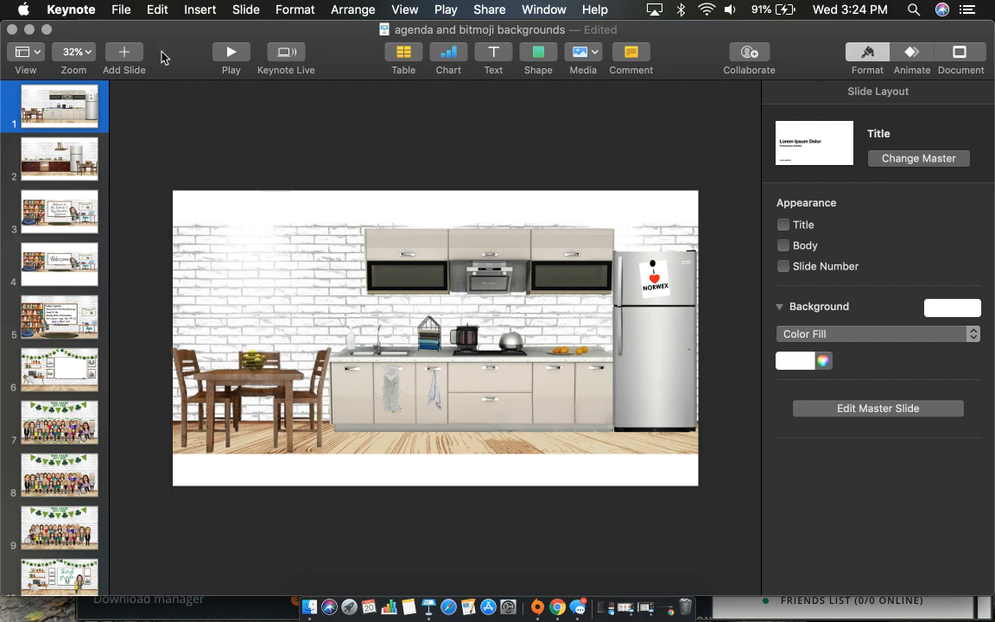
Set up an image export in PNG format limited to slides 1 to 1.
click(122, 10)
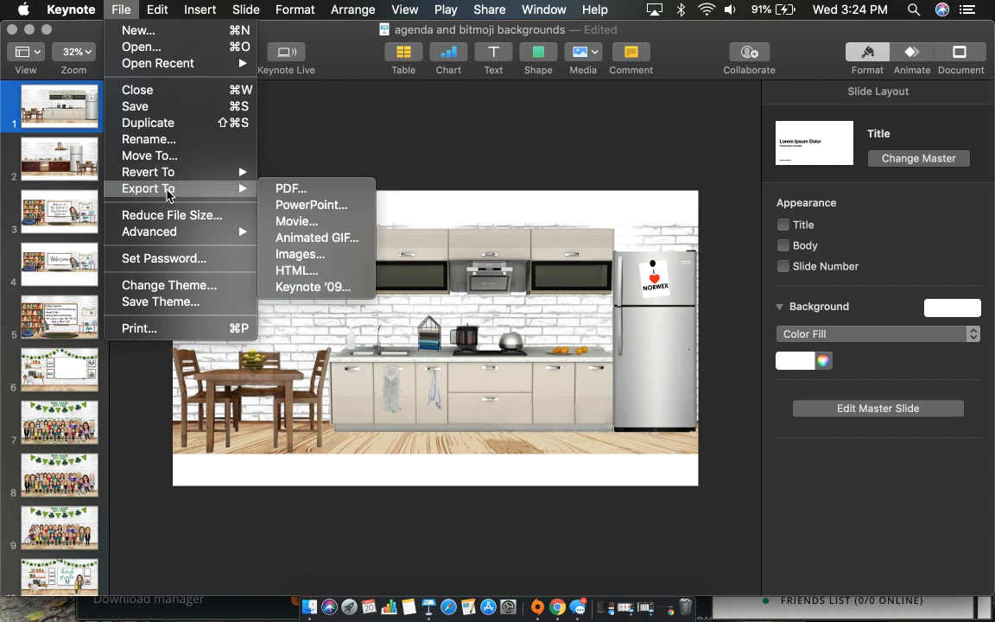
mouse_move(207, 188)
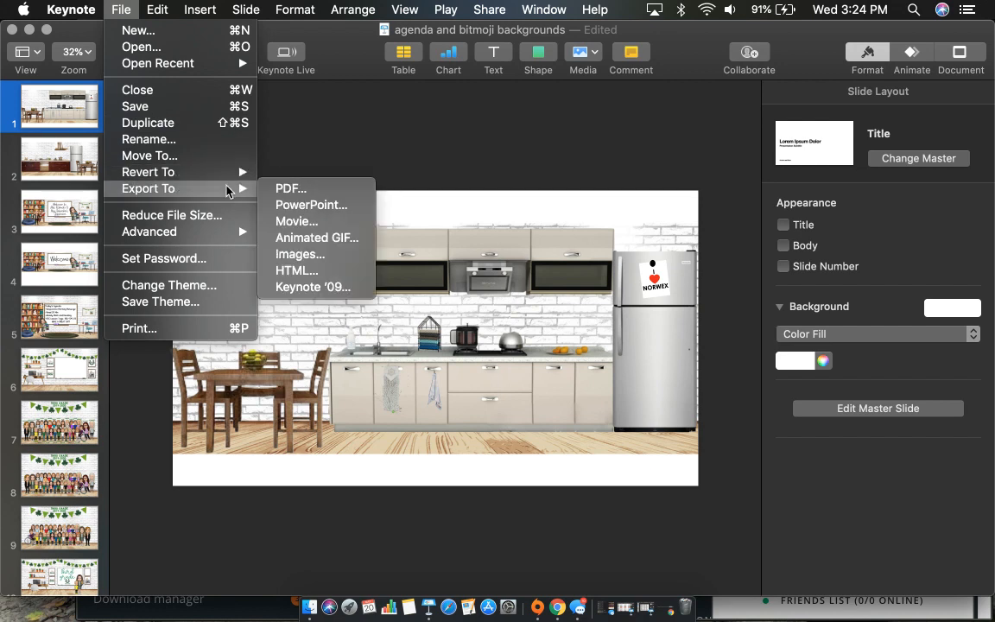
click(299, 254)
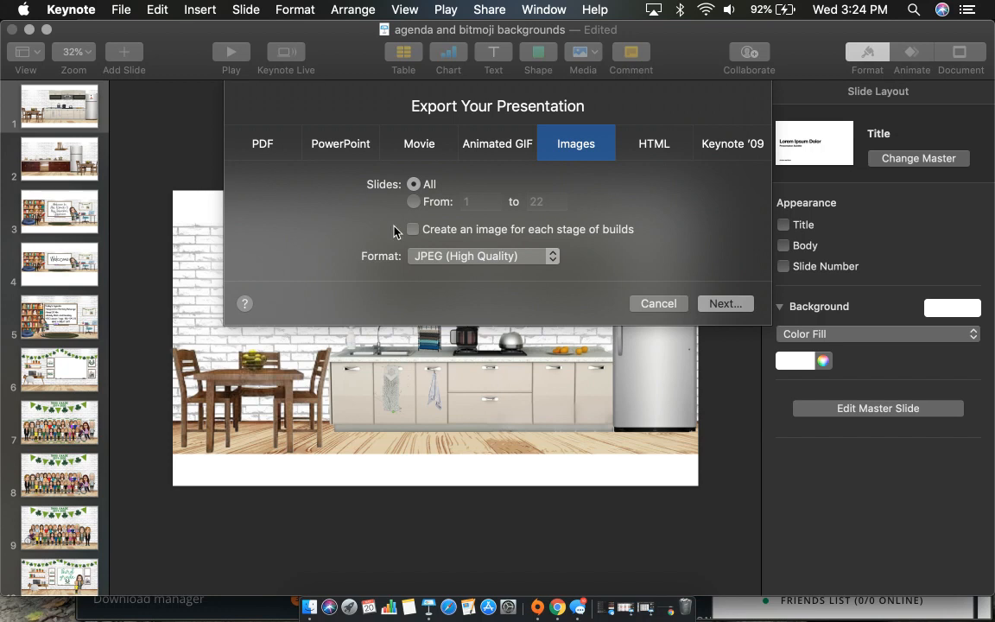
click(449, 257)
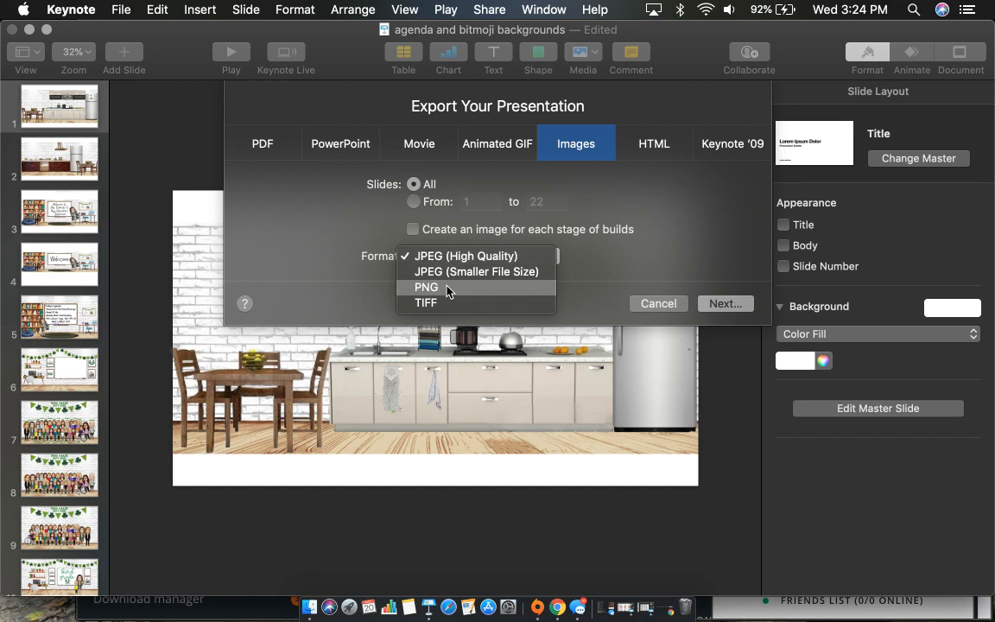
click(448, 288)
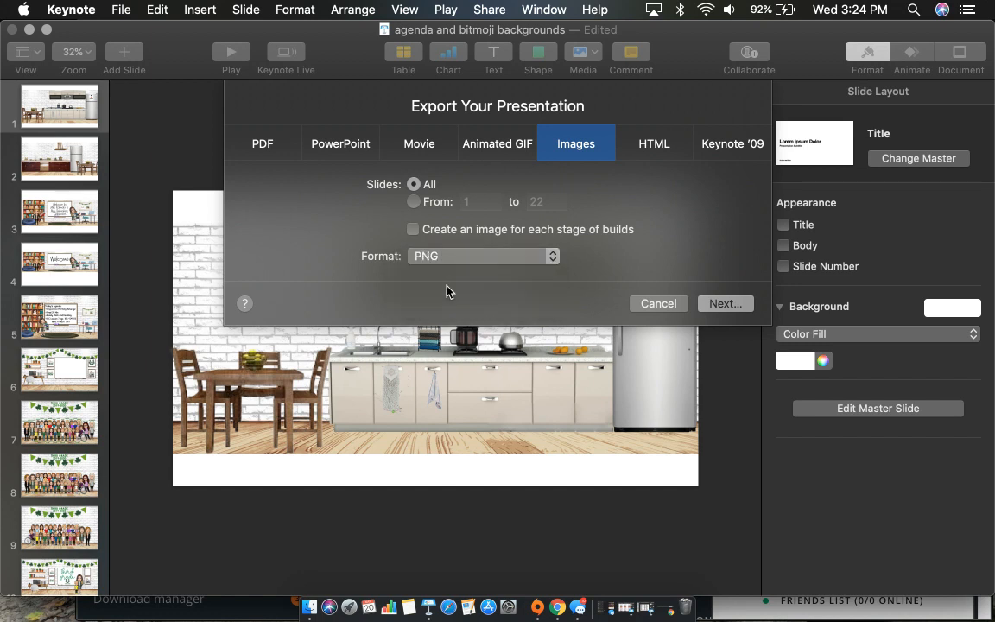
click(415, 204)
click(554, 202)
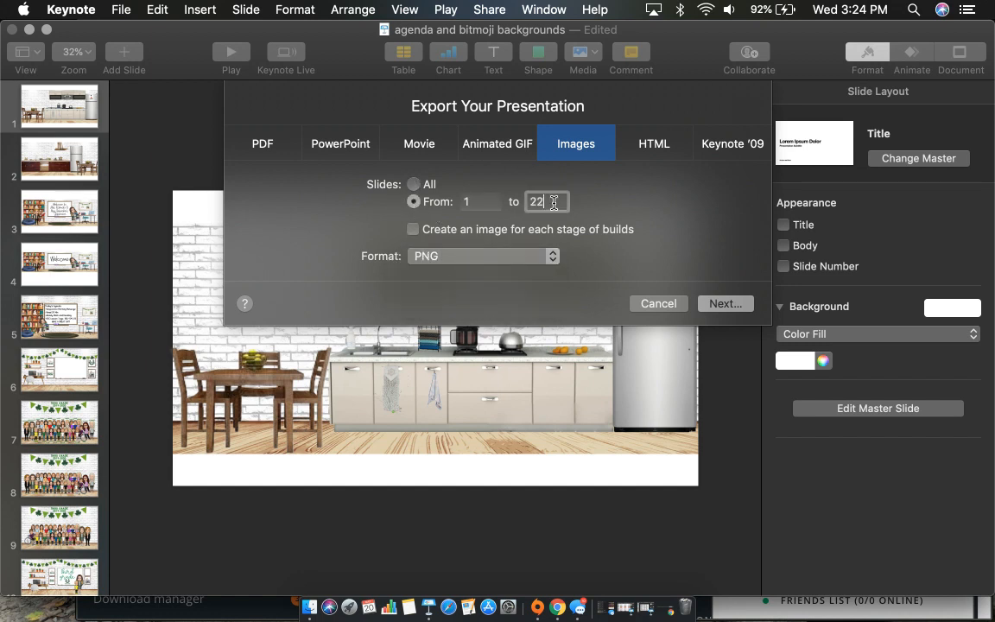
text(1)
Export the slide image to the Downloads folder under the name "norwex bkg".
click(719, 303)
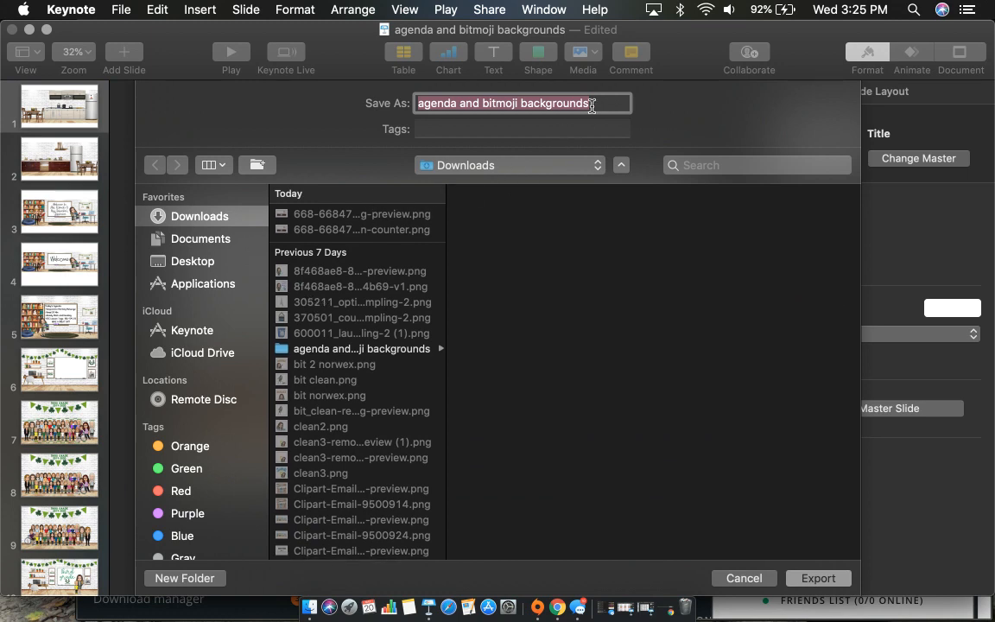
text(norwex bkg)
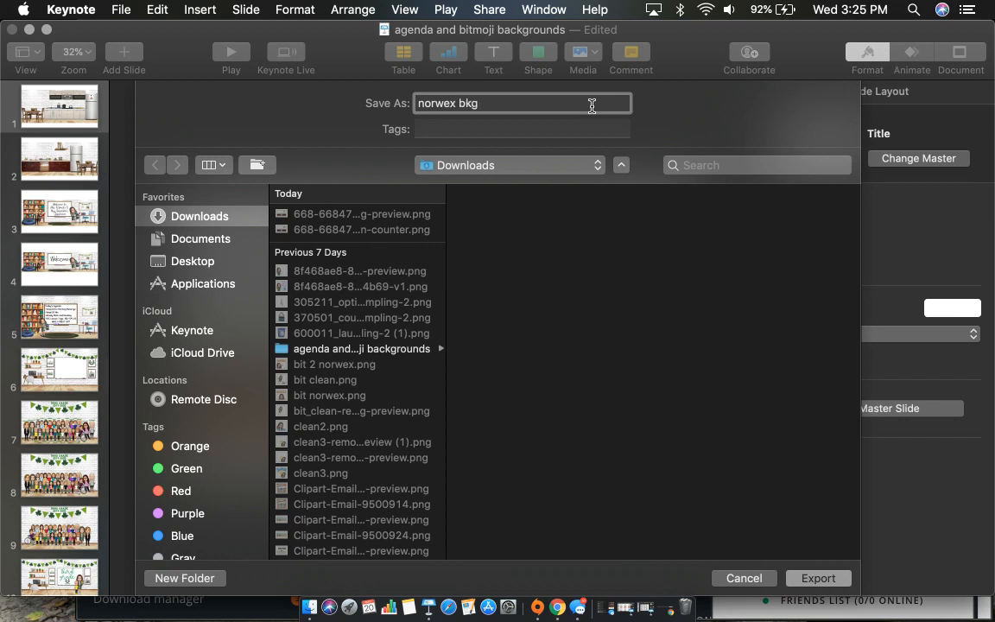
key(Return)
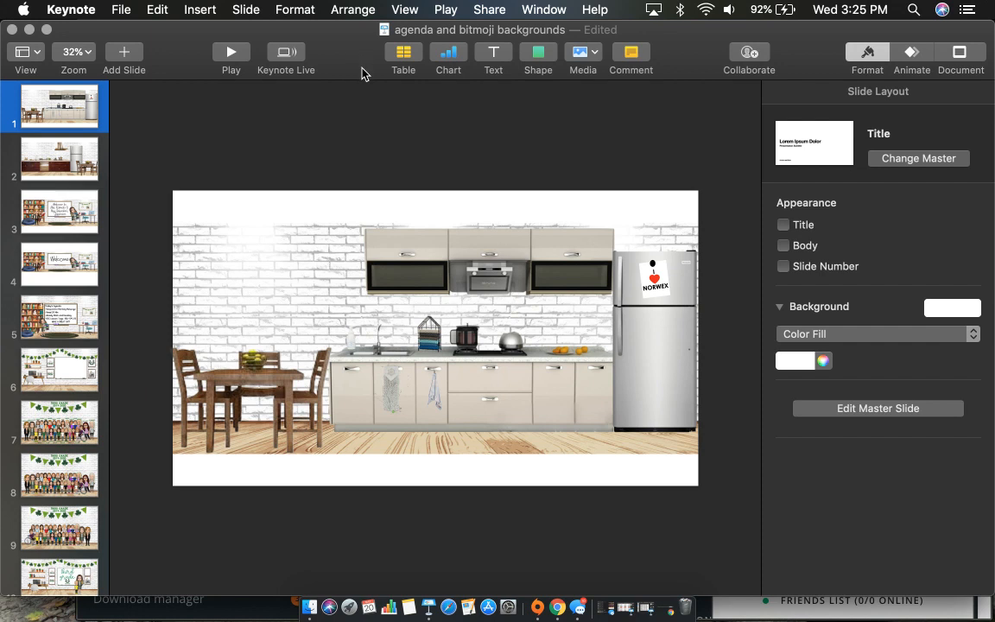
click(121, 11)
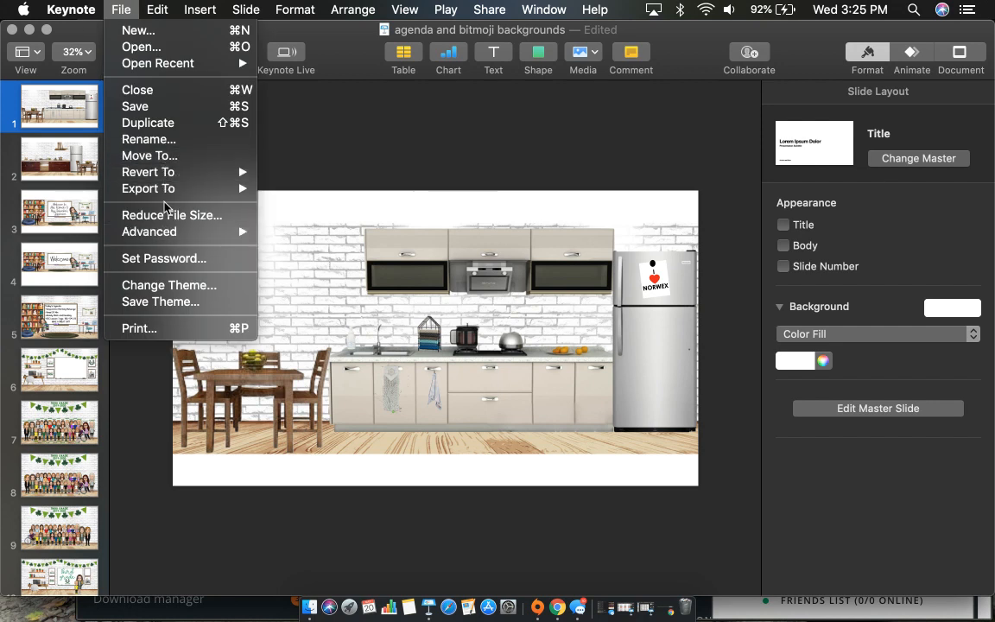
mouse_move(157, 187)
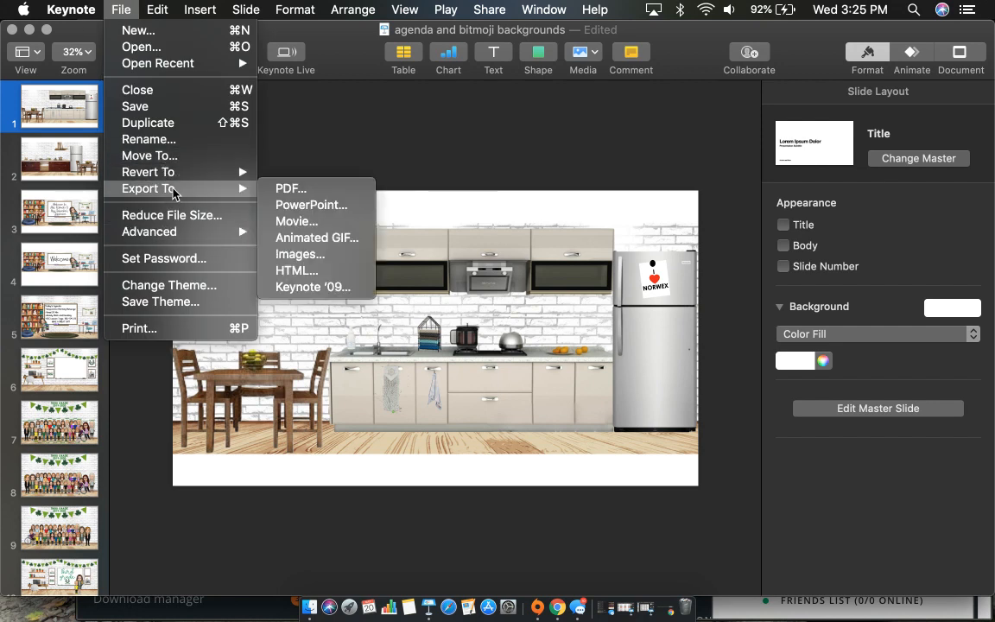
click(307, 241)
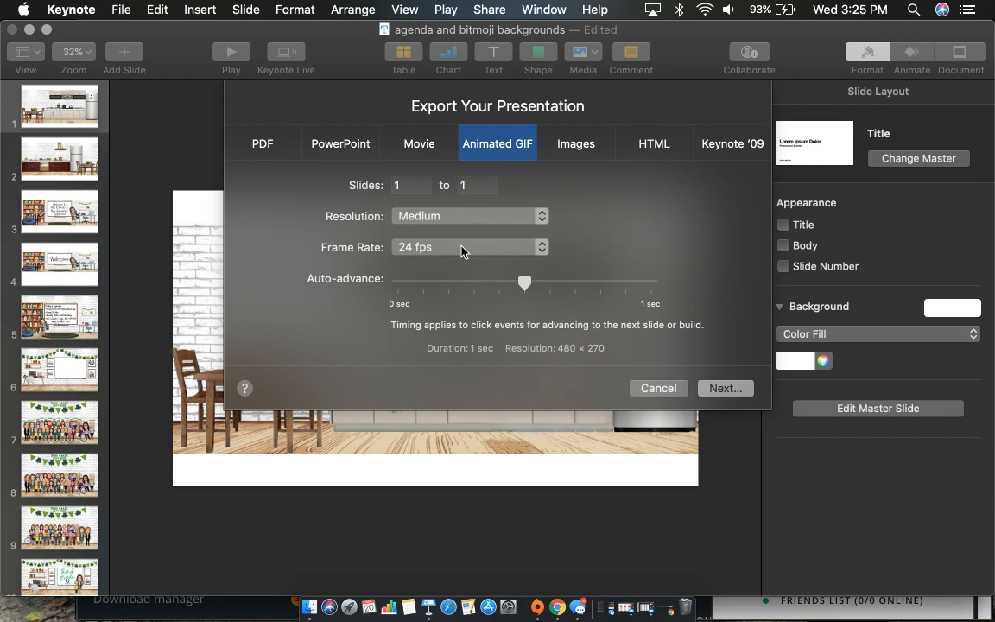
click(542, 250)
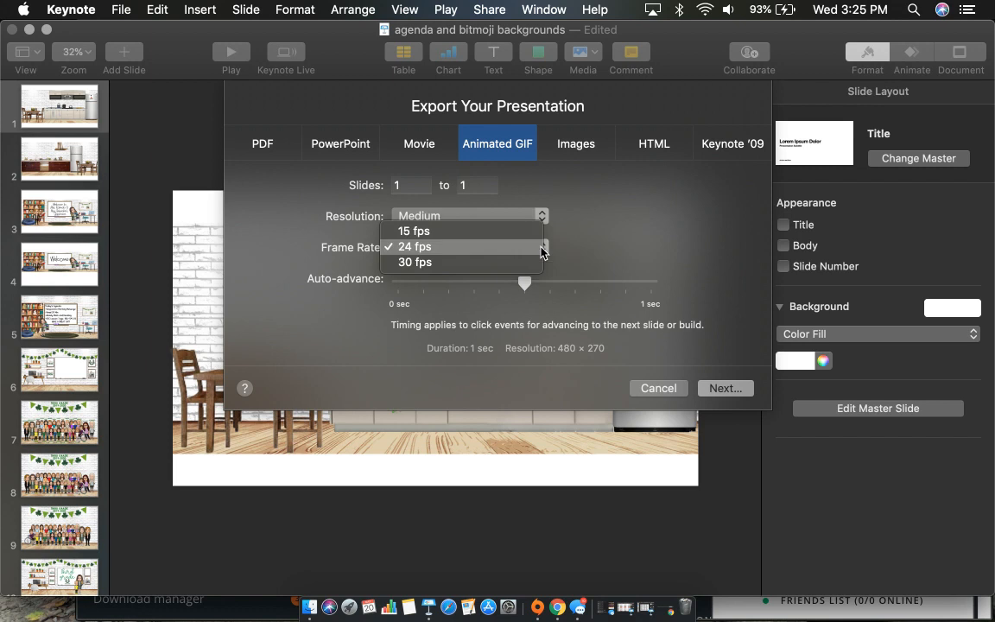
click(460, 256)
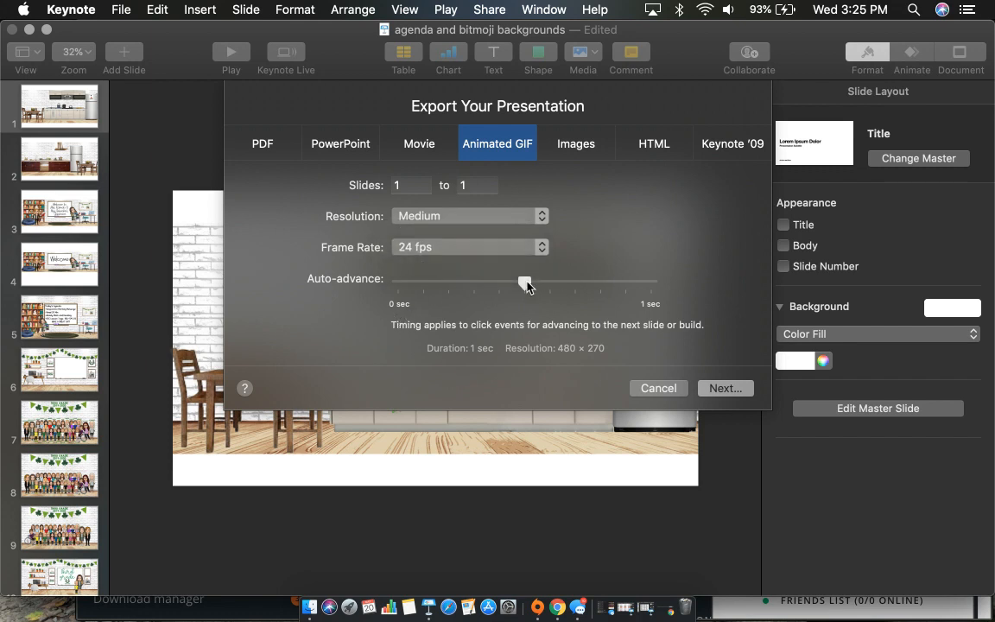
drag(526, 287, 714, 271)
drag(652, 288, 708, 276)
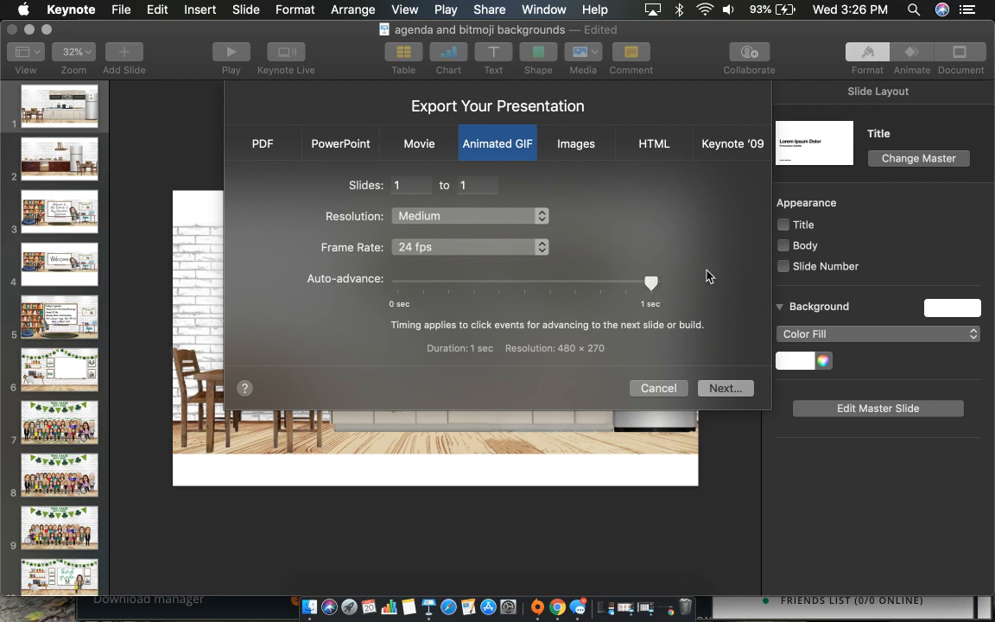
click(730, 391)
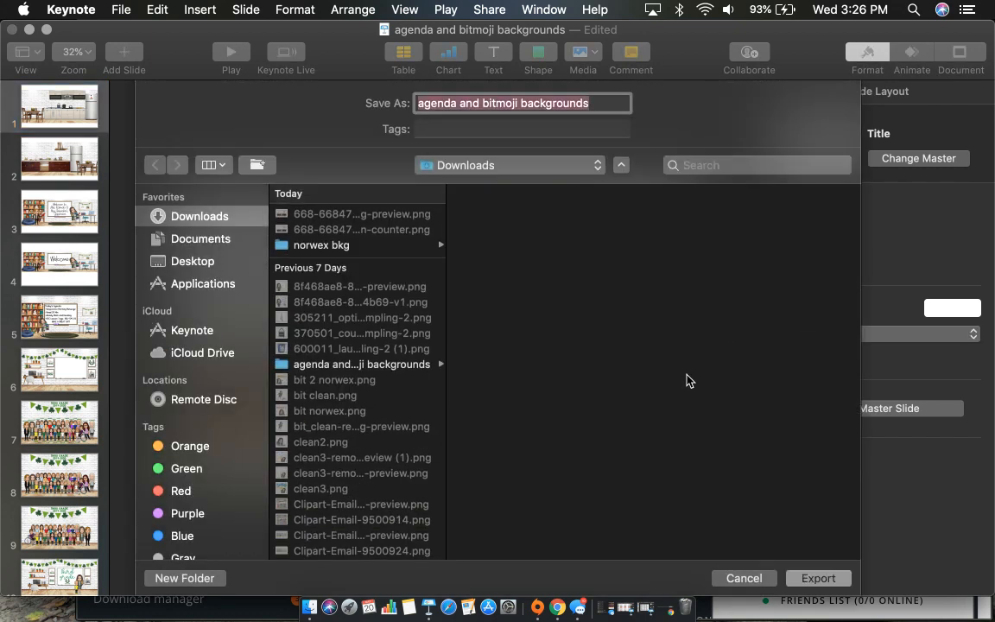
click(745, 578)
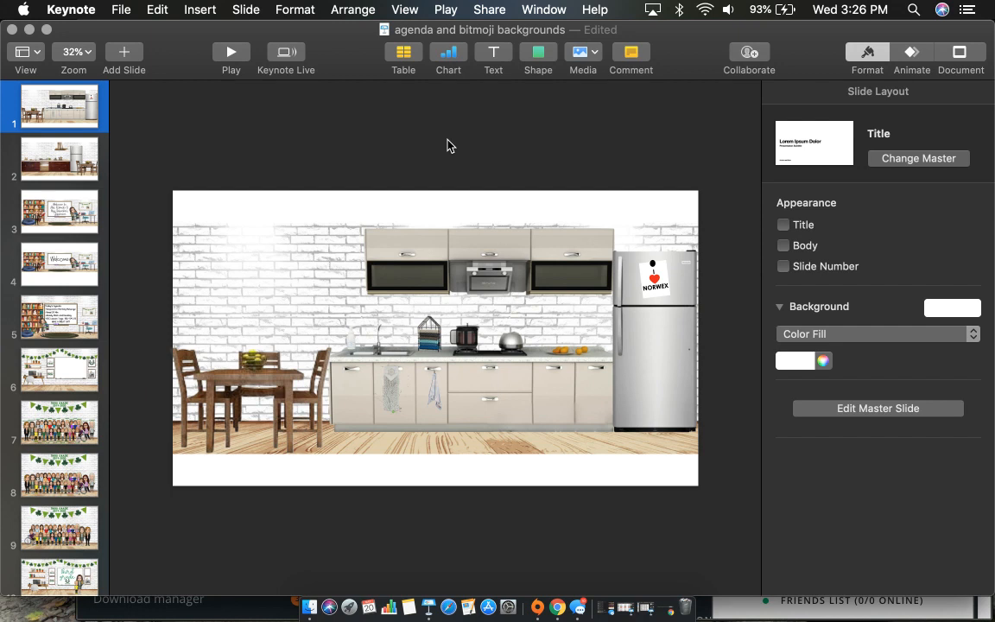
Capture a screenshot of only the kitchen scene on slide 1, excluding the white bands above and below it.
key(super+shift+5)
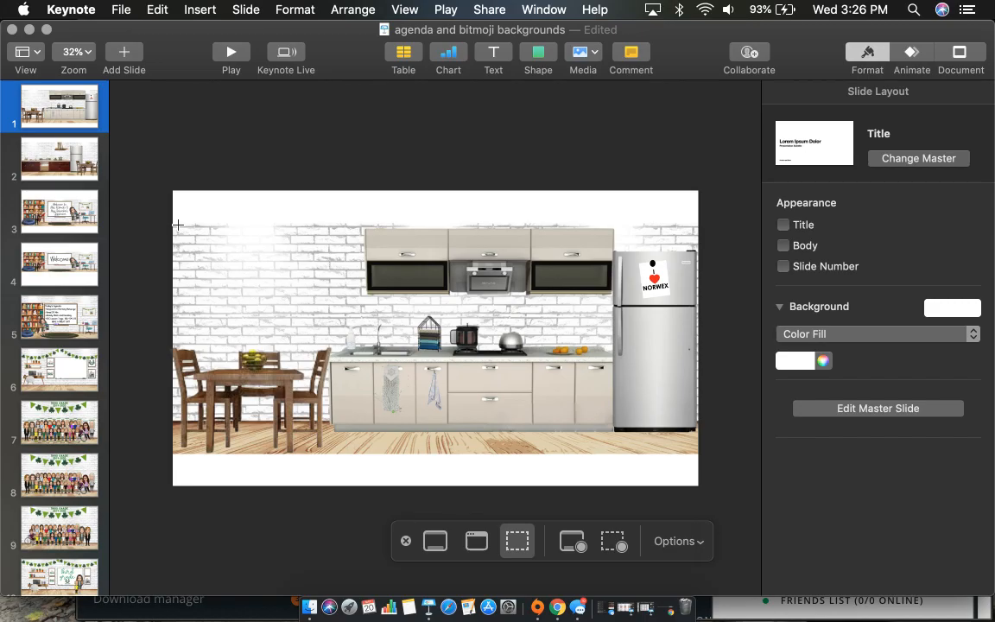
drag(174, 226, 698, 451)
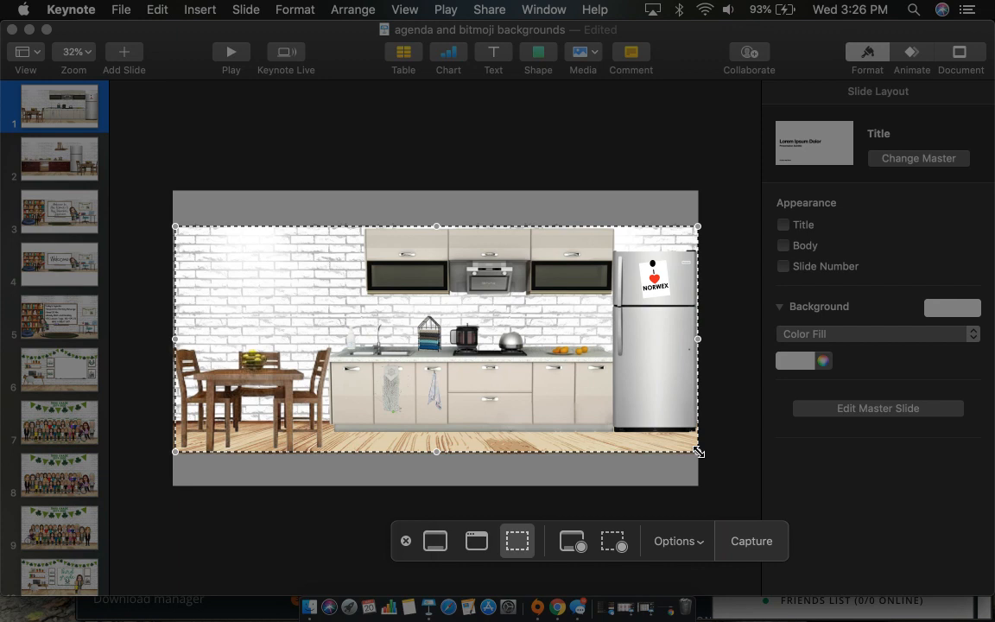
key(Return)
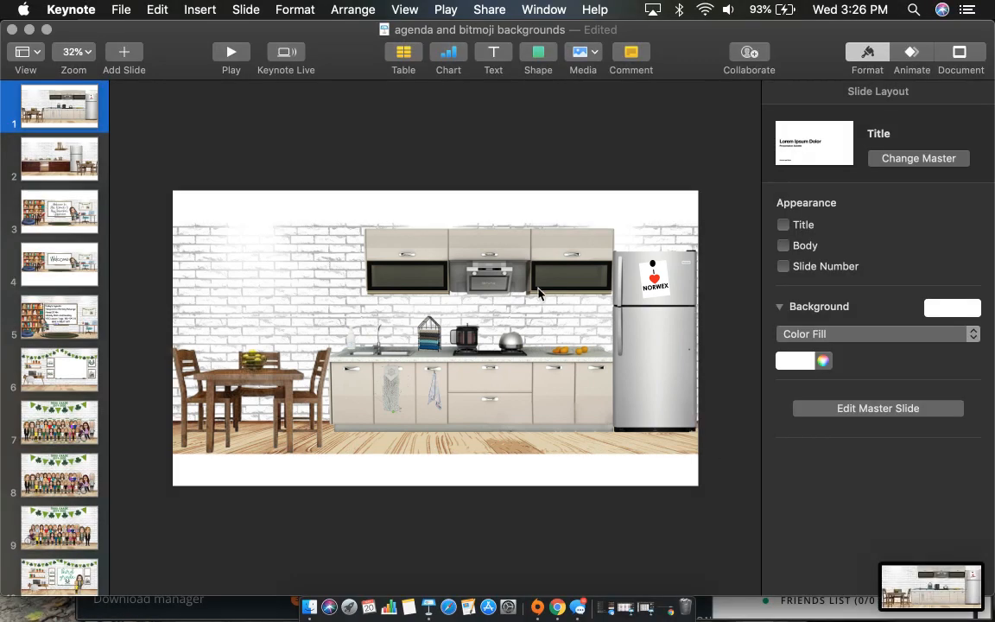
Minimize the Keynote and Origin windows and switch to the Norwex presentation in Google Slides in Chrome.
click(29, 31)
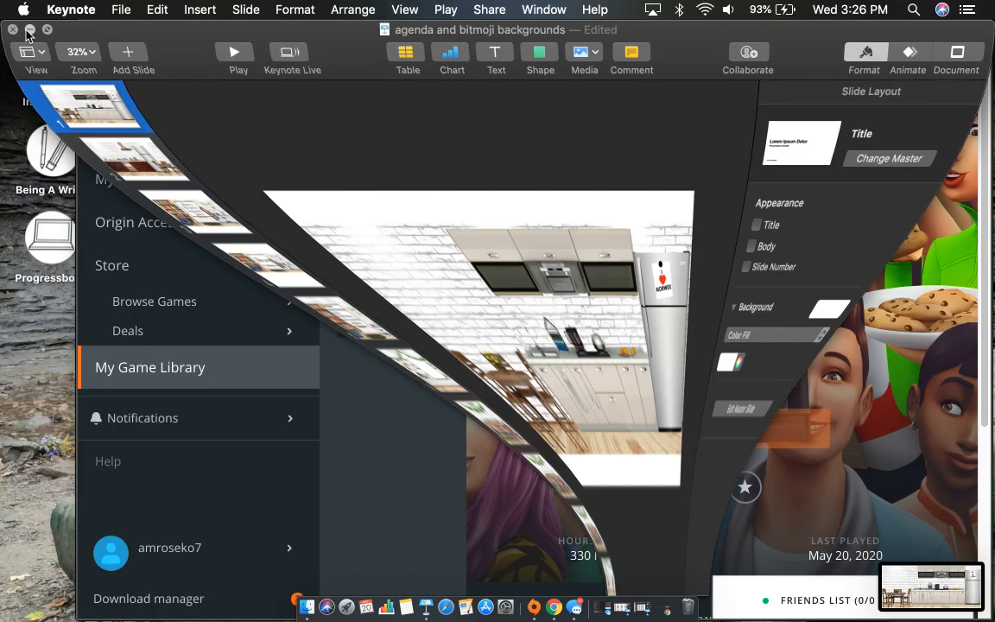
click(93, 36)
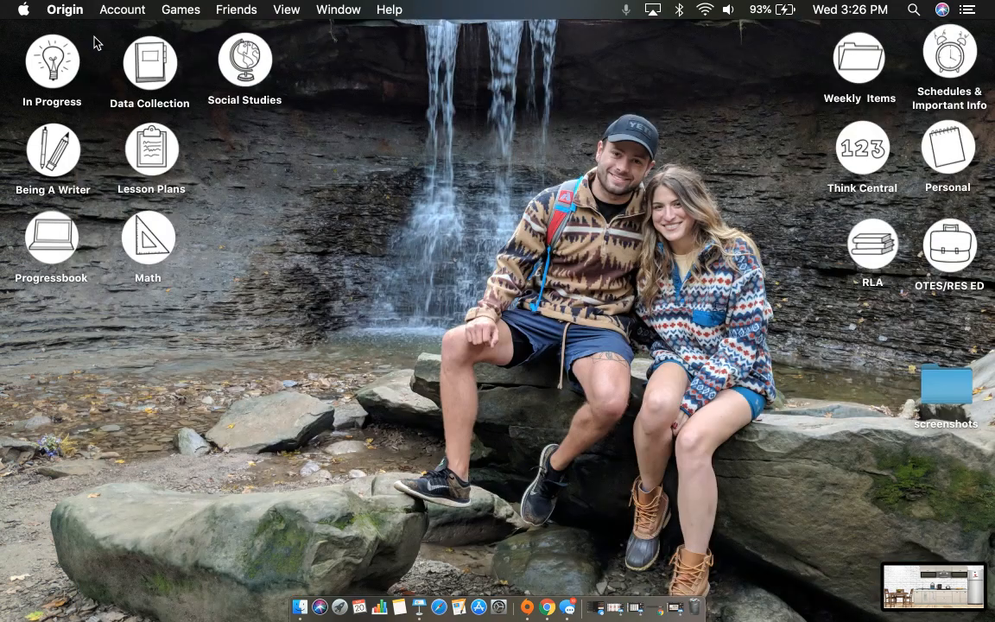
click(549, 610)
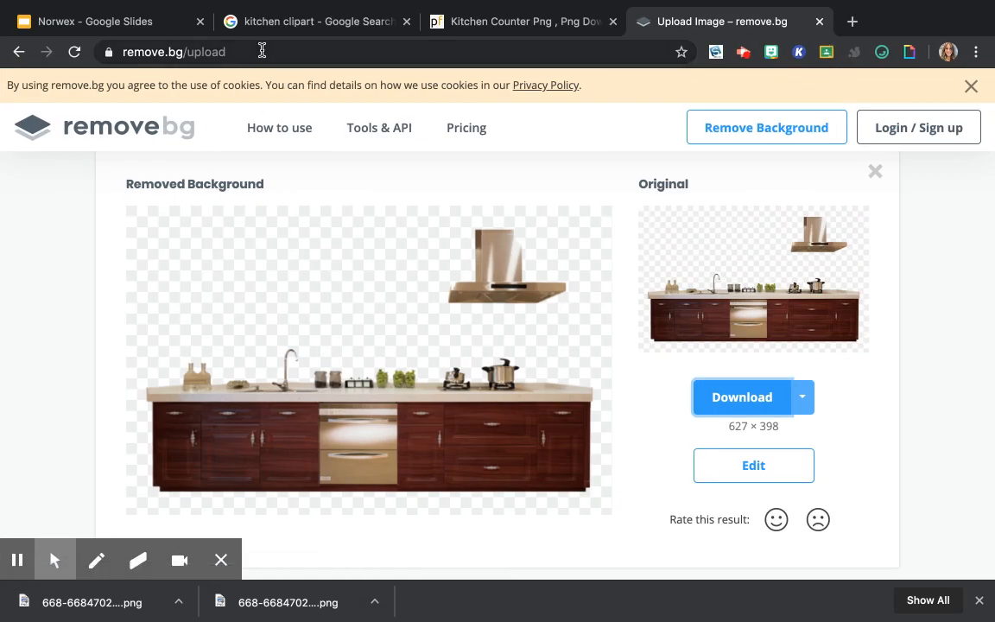
click(127, 24)
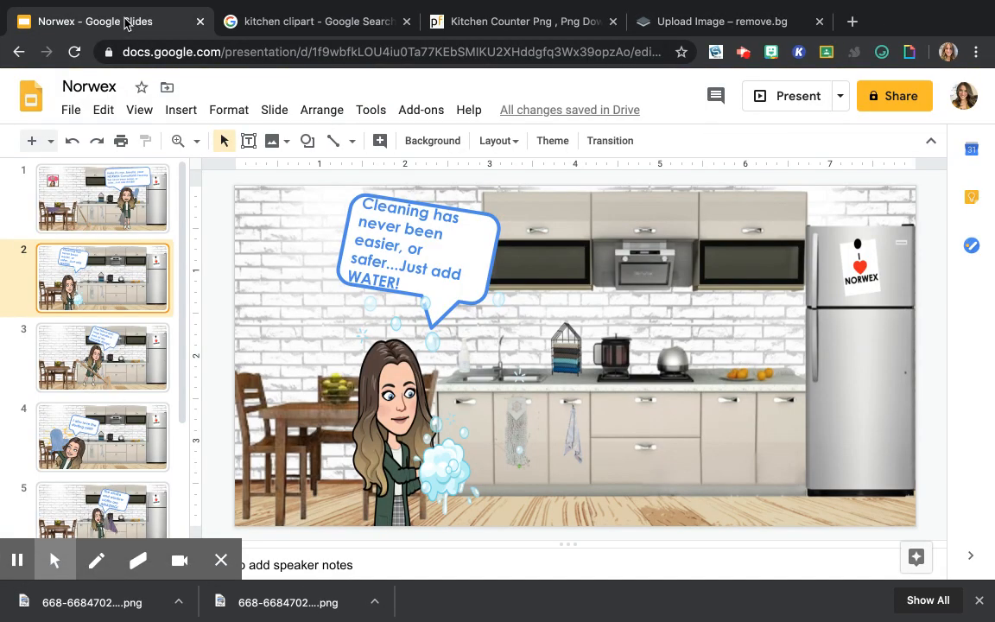
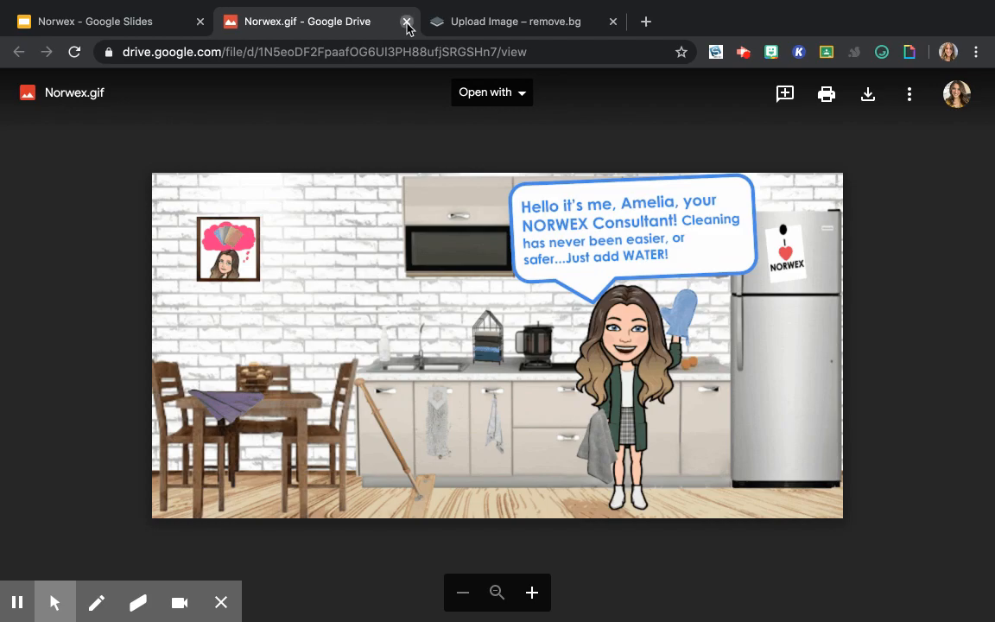
Close the Norwex.gif preview and download the animated GIF from Creator Studio.
click(407, 22)
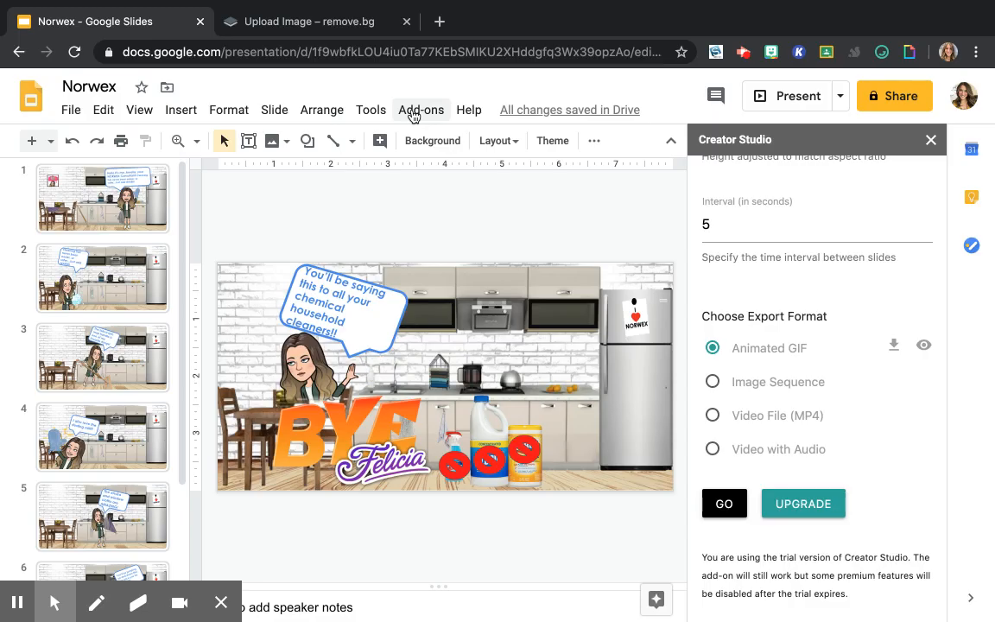
click(894, 348)
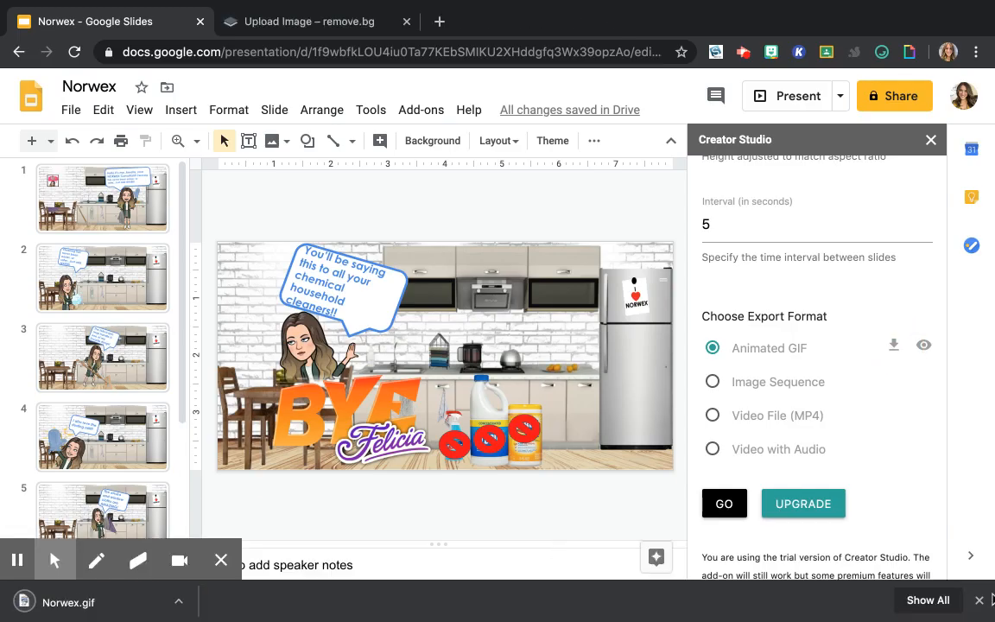
Close the download notice and Creator Studio, return to the Slides home page, and create a blank presentation.
click(980, 600)
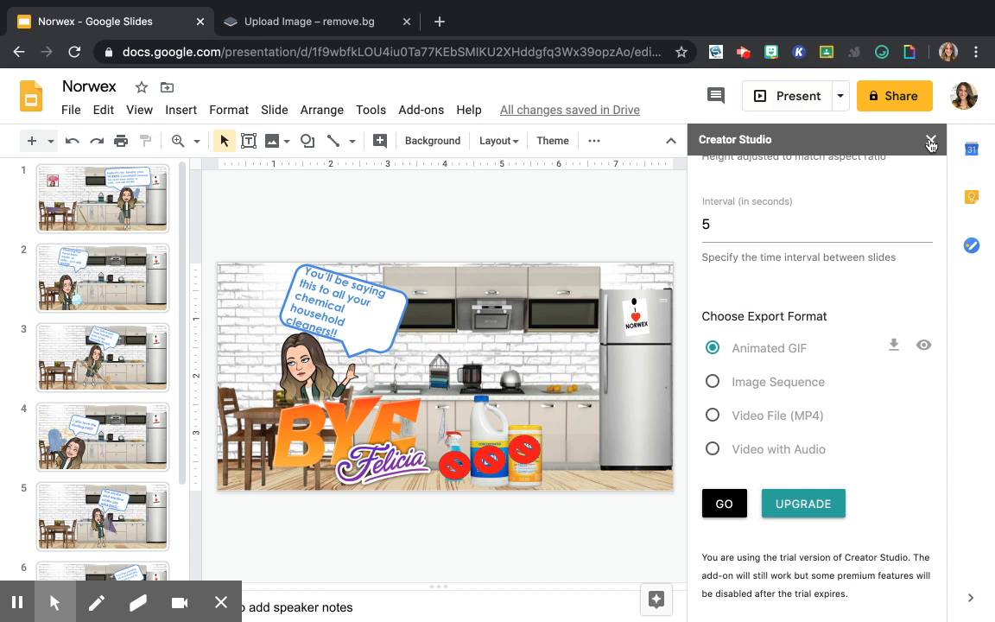
click(930, 141)
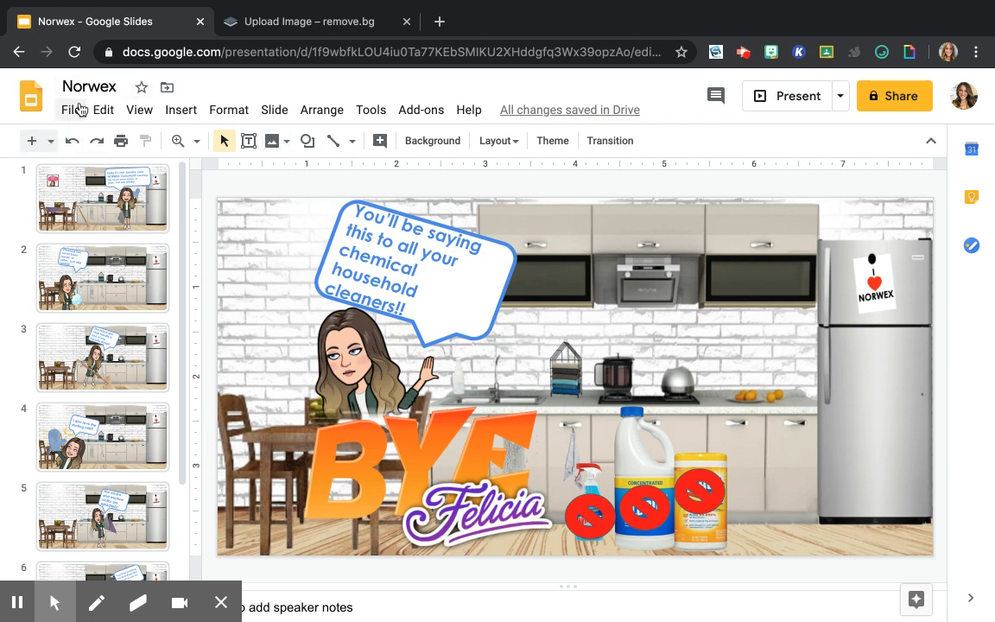
click(30, 97)
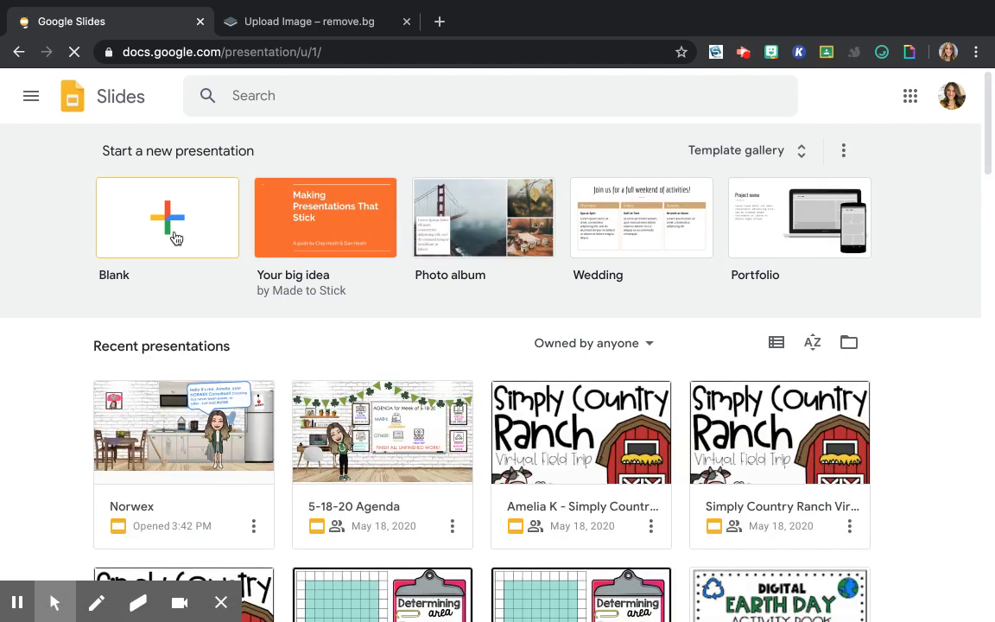
click(174, 238)
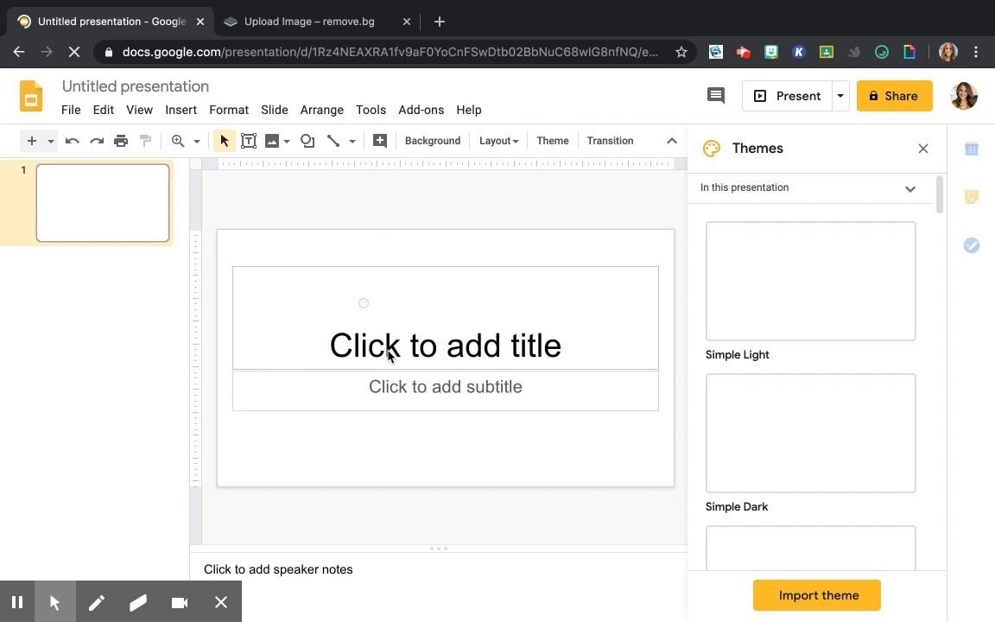
Delete the title and subtitle placeholders from the first slide and dismiss the theme choices.
click(389, 352)
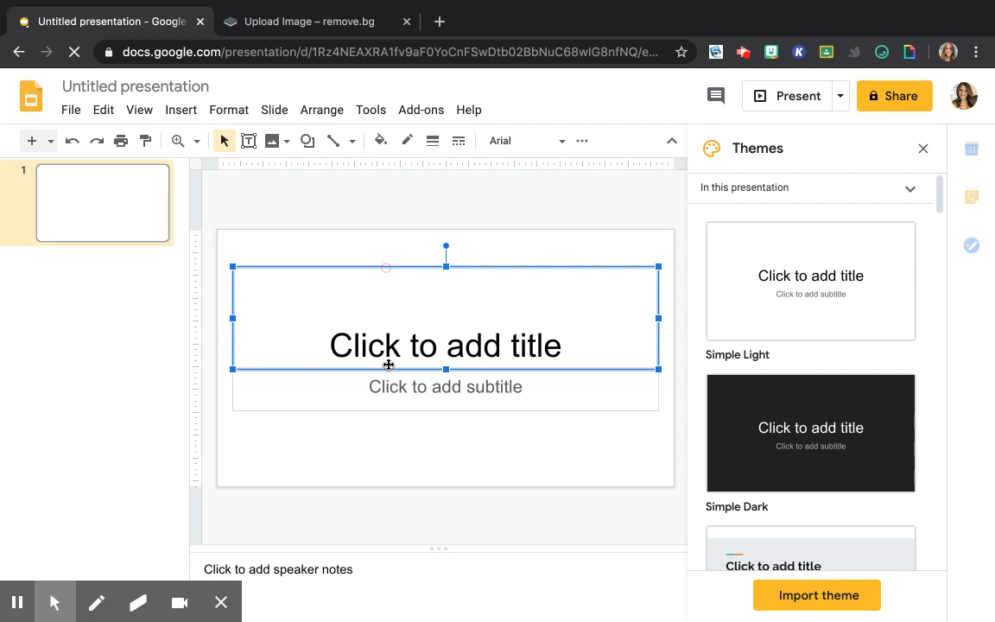
key(Delete)
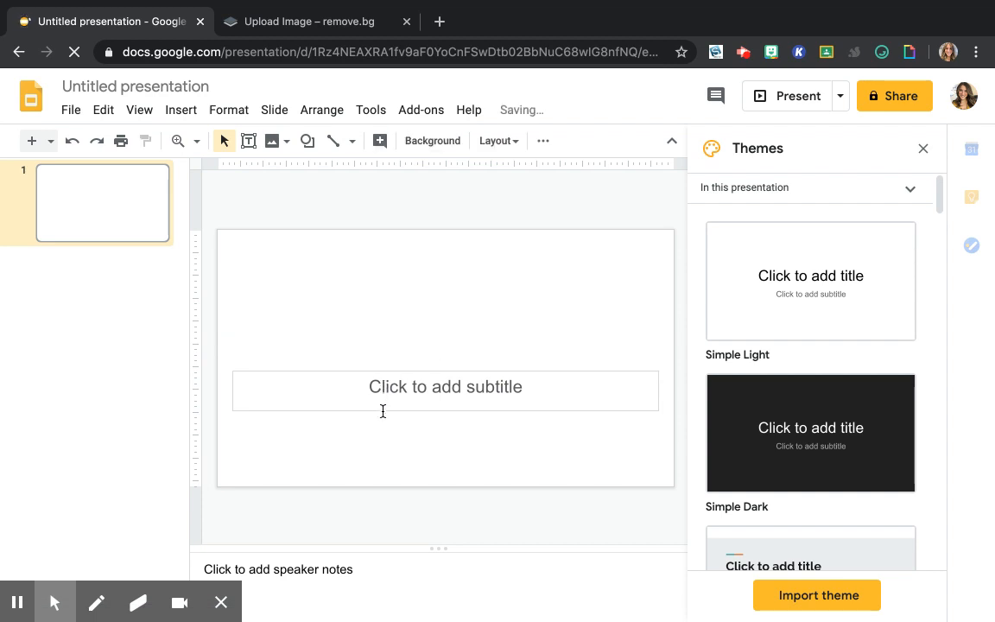
click(374, 385)
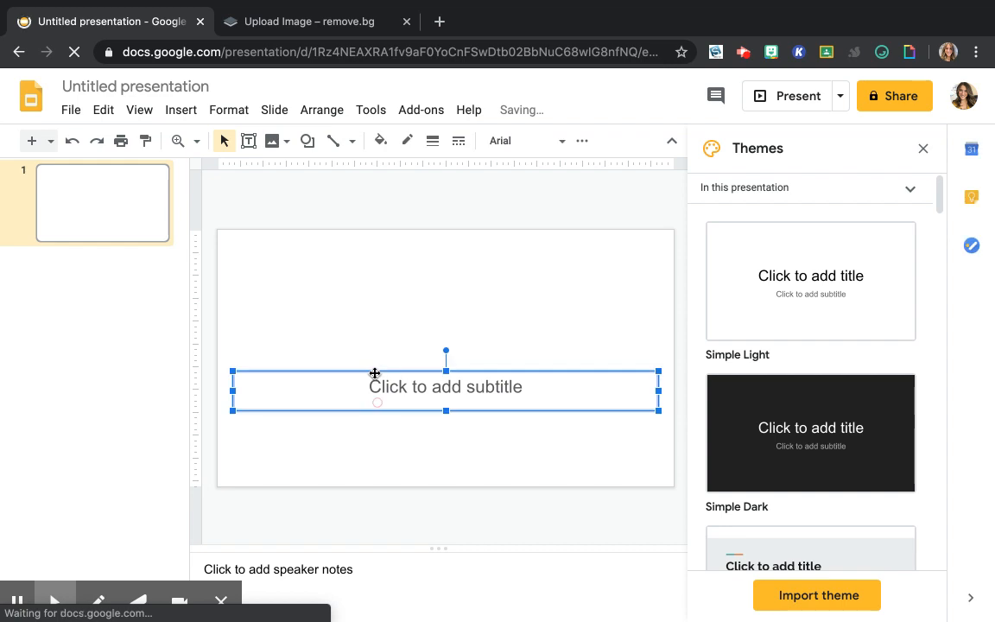
key(Delete)
click(924, 149)
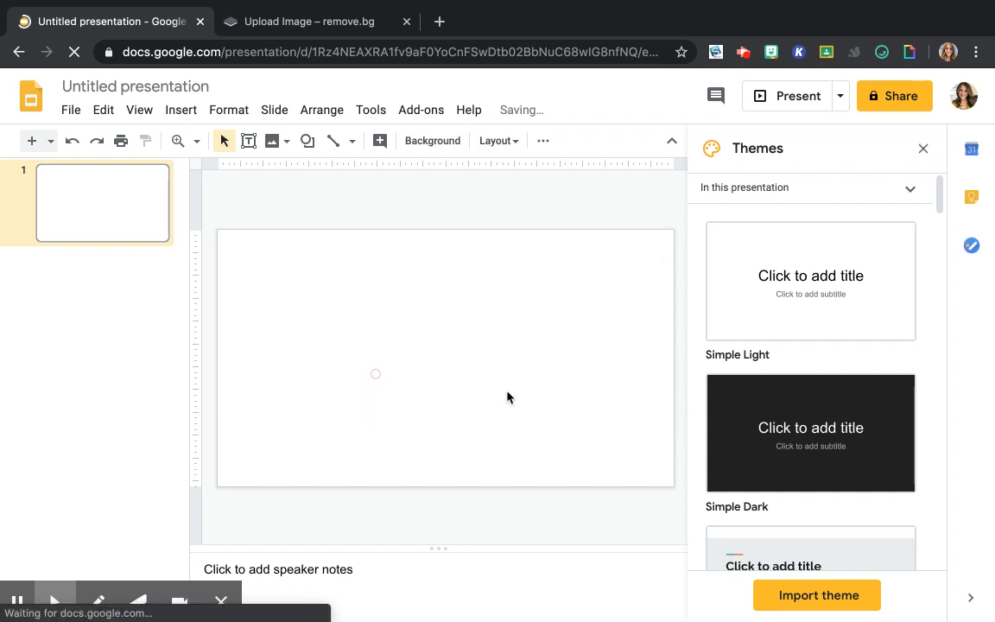
Open the file browser to upload a background image for the blank slide.
click(432, 143)
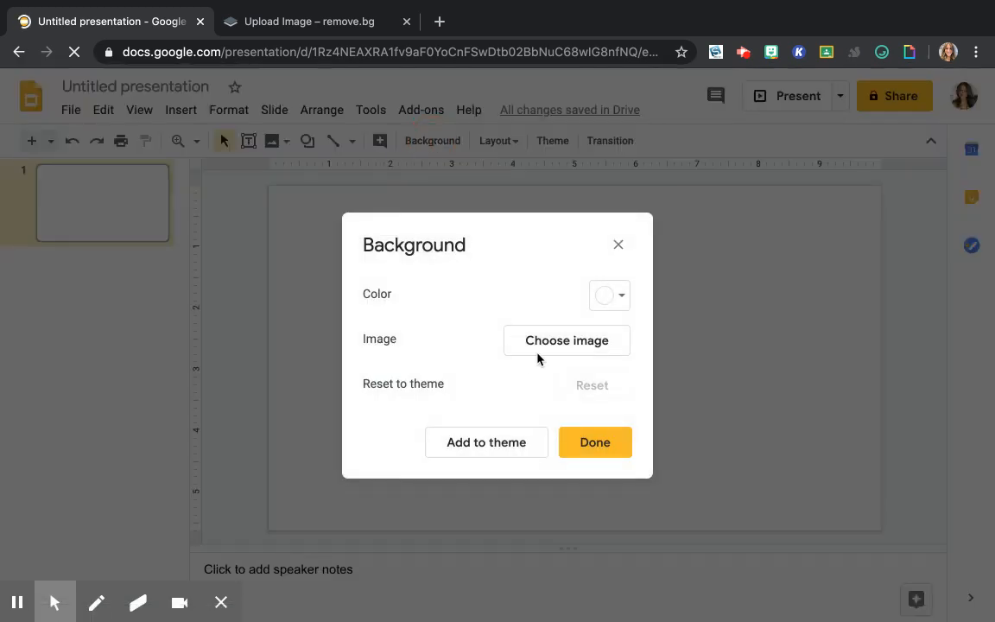
click(535, 339)
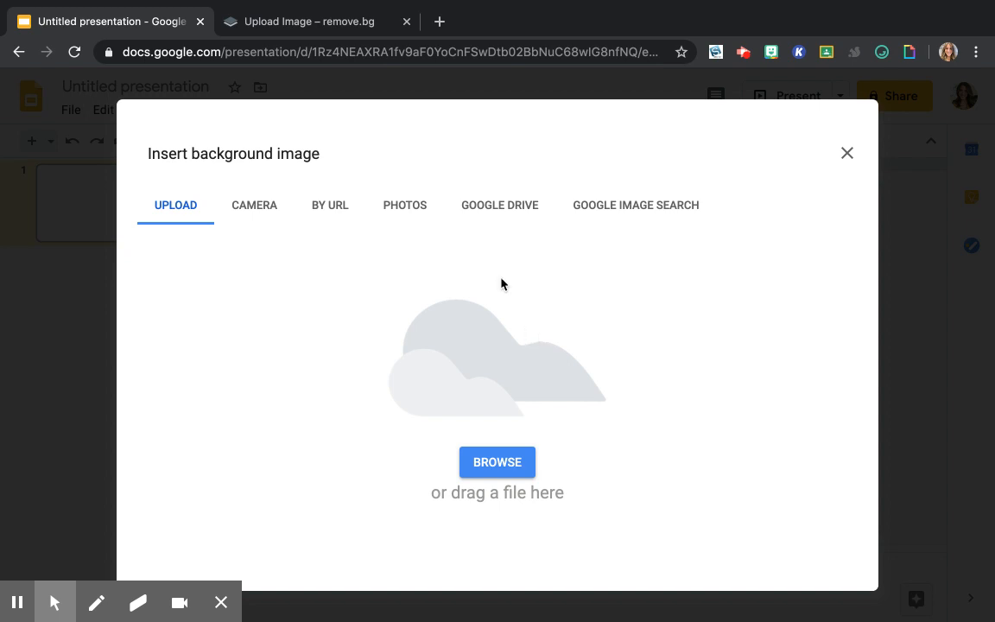
click(481, 464)
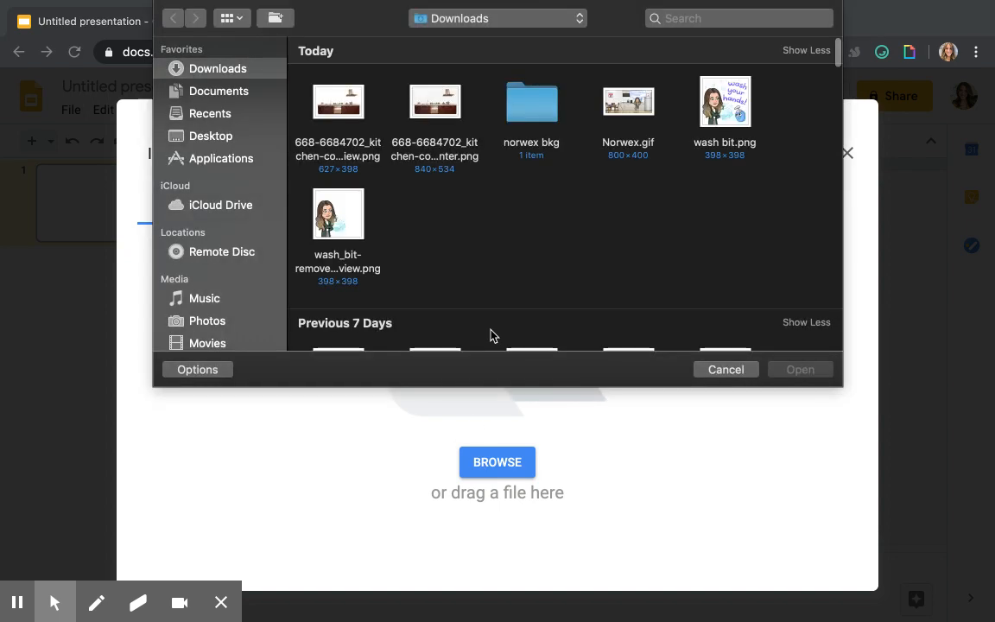
scroll(543, 240, down, 5)
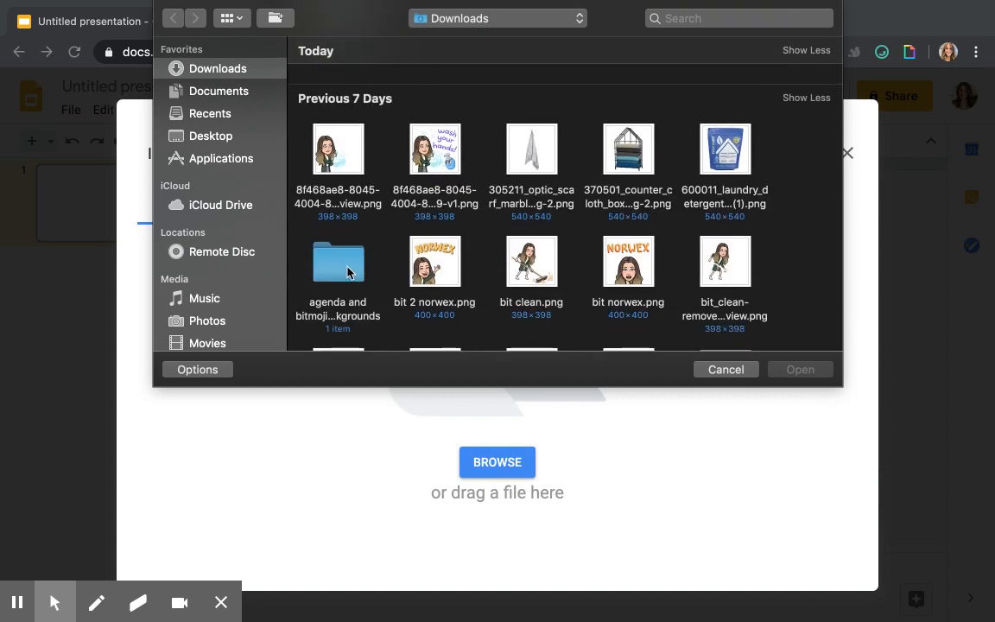
scroll(351, 264, down, 4)
scroll(349, 273, down, 5)
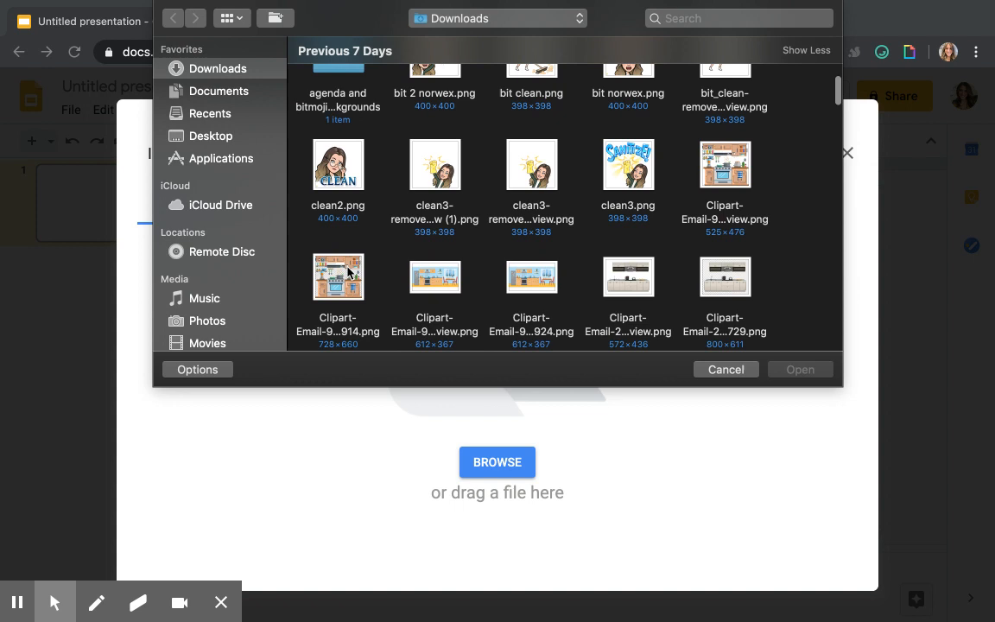
scroll(349, 271, down, 5)
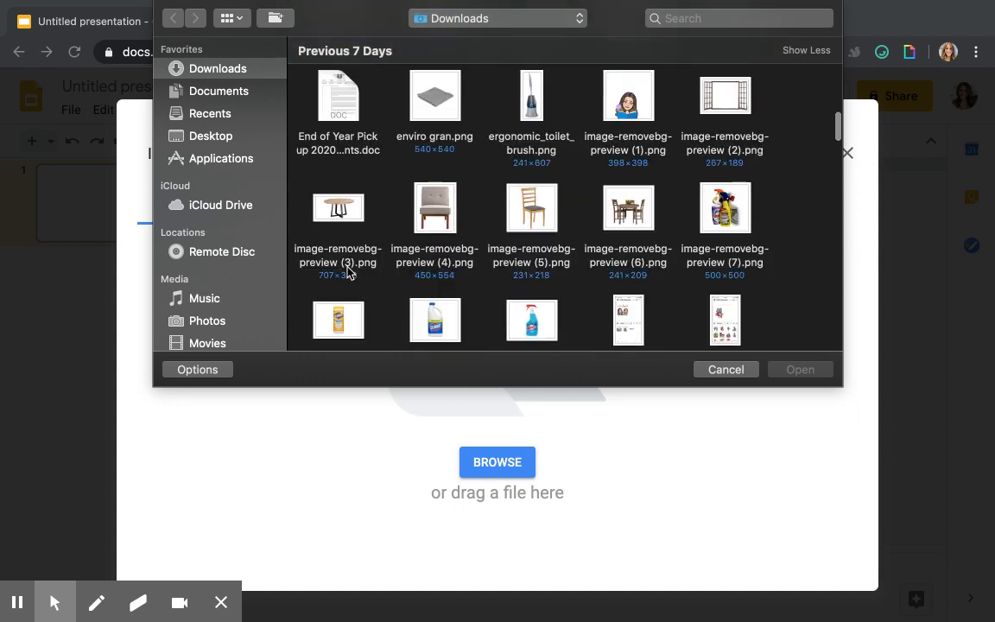
scroll(349, 271, up, 3)
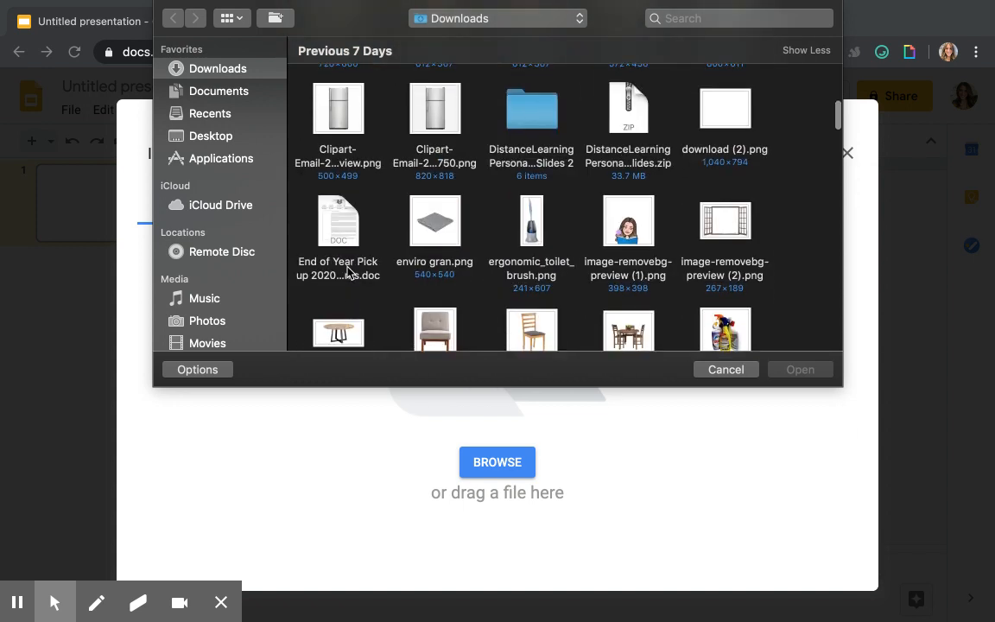
click(534, 111)
double_click(533, 111)
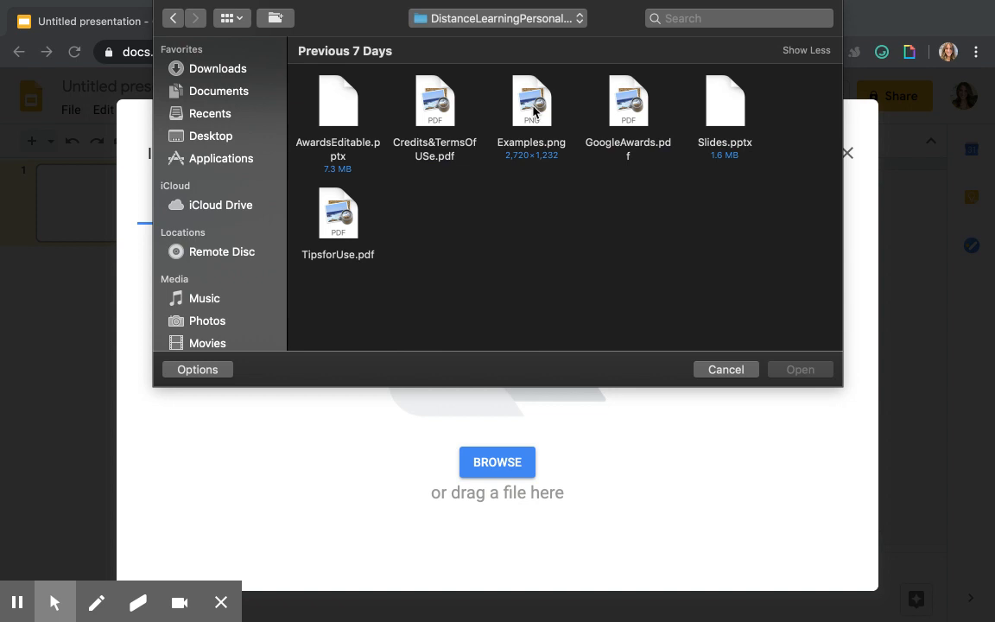
click(174, 19)
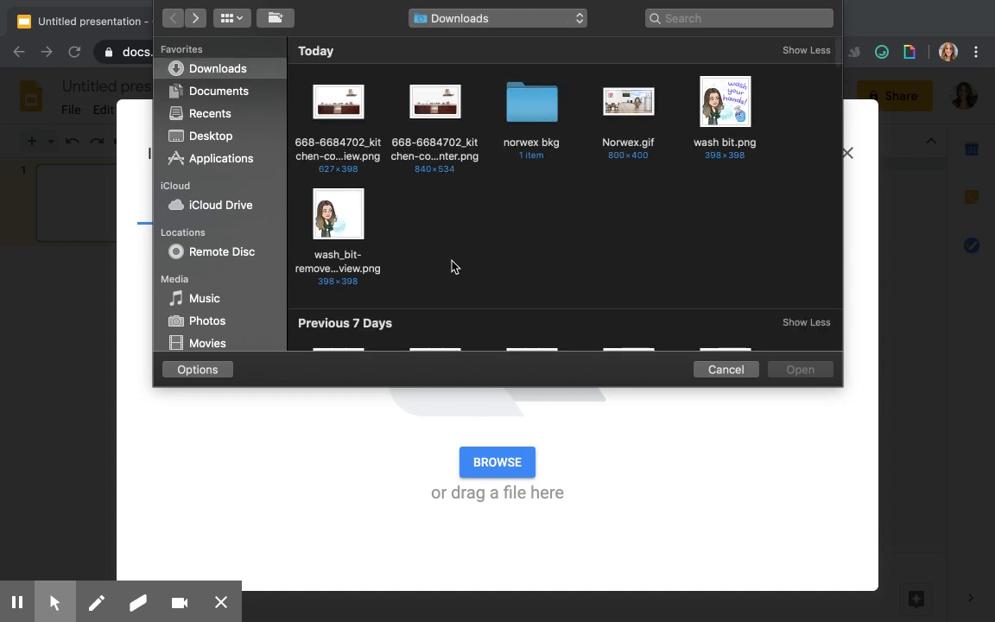
Set the PNG from the "agenda and bitmoji backgrounds" folder in Downloads as the slide's background image.
scroll(549, 253, down, 5)
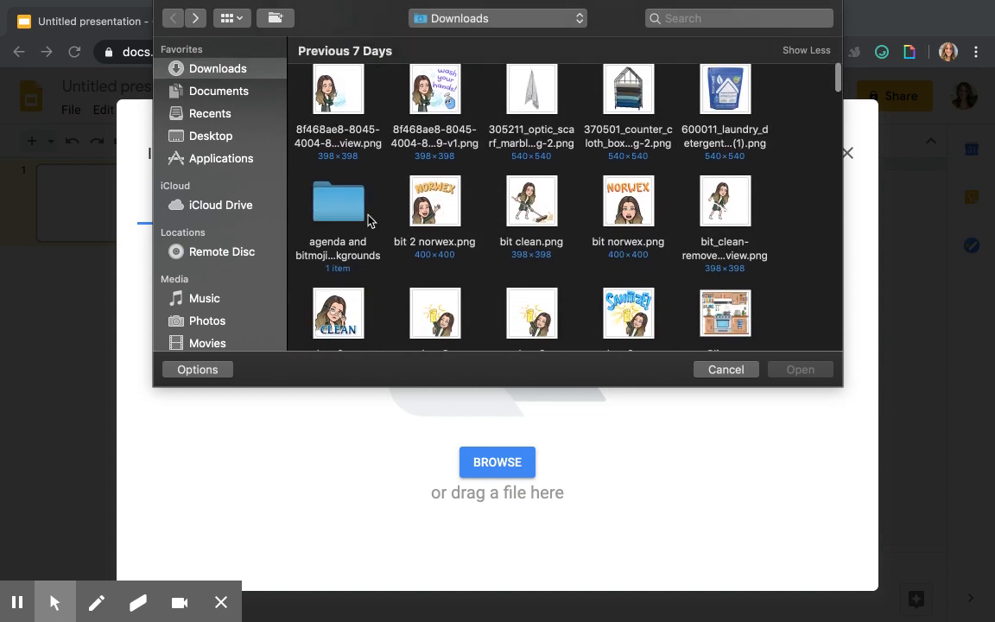
click(338, 211)
double_click(338, 212)
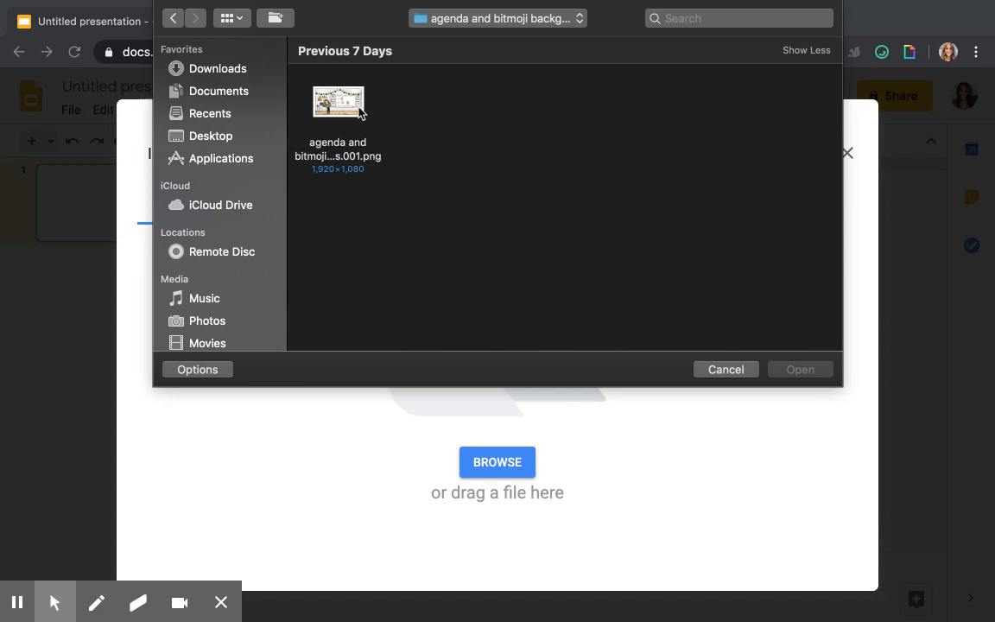
click(325, 100)
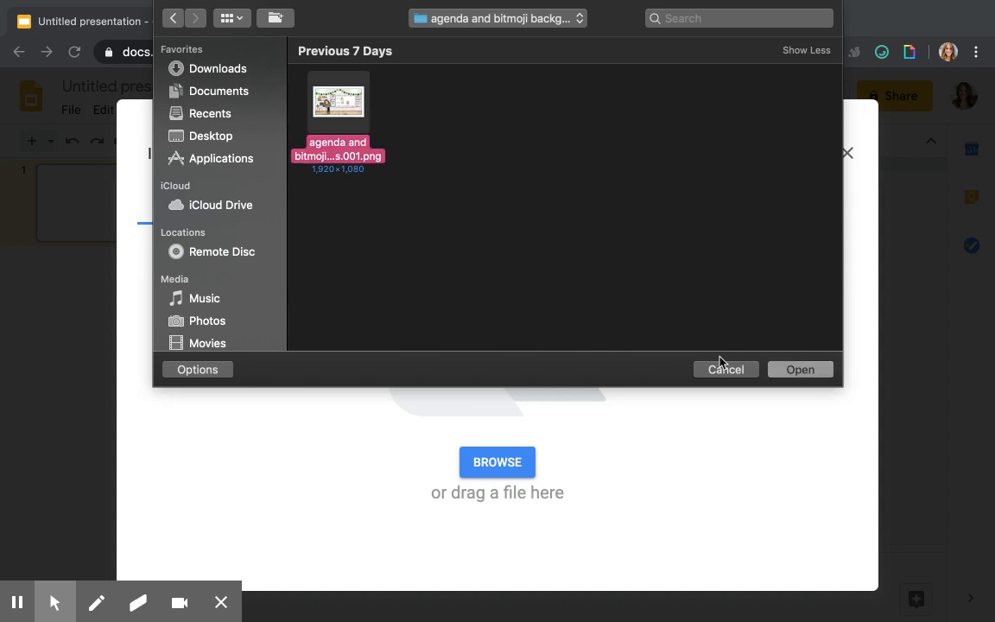
click(802, 370)
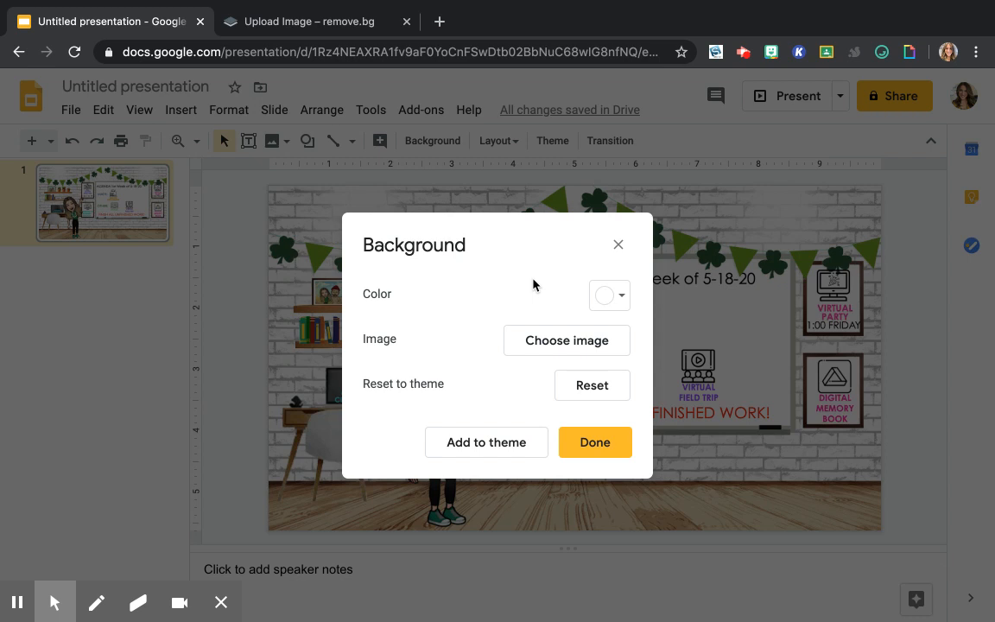
click(588, 455)
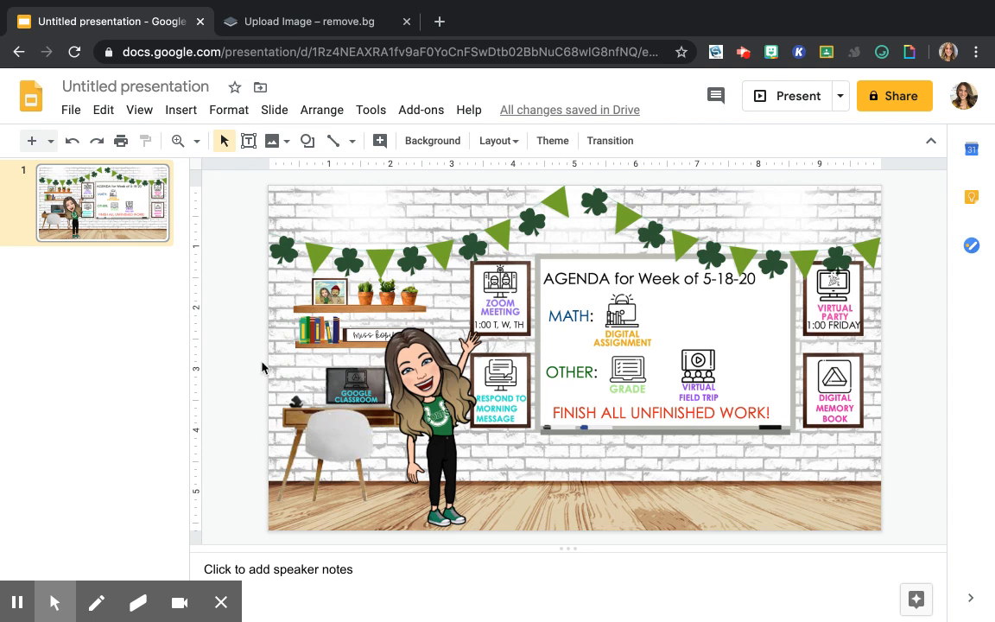
click(422, 143)
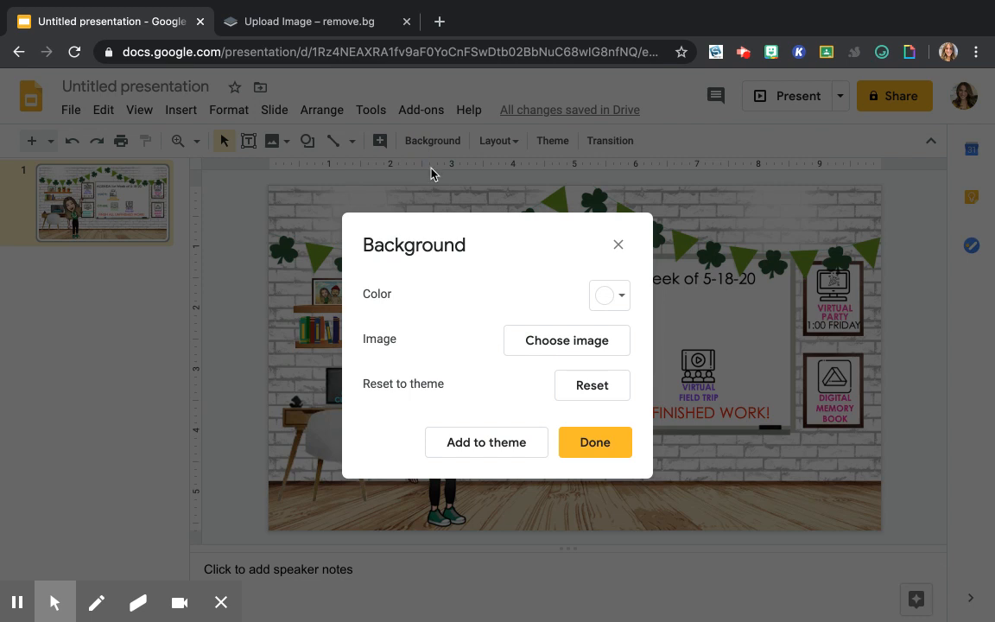
click(548, 338)
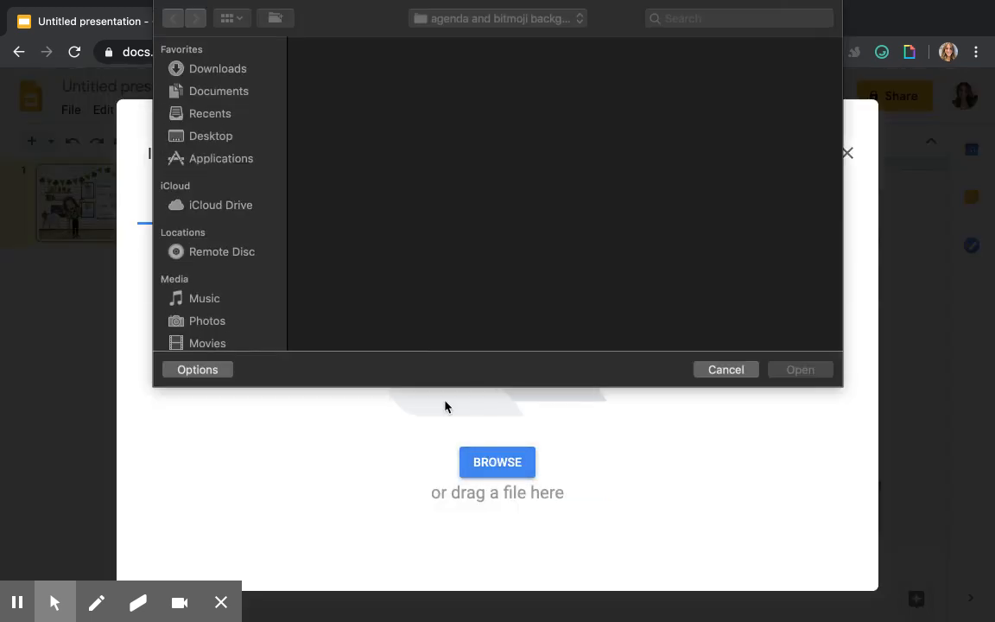
click(237, 69)
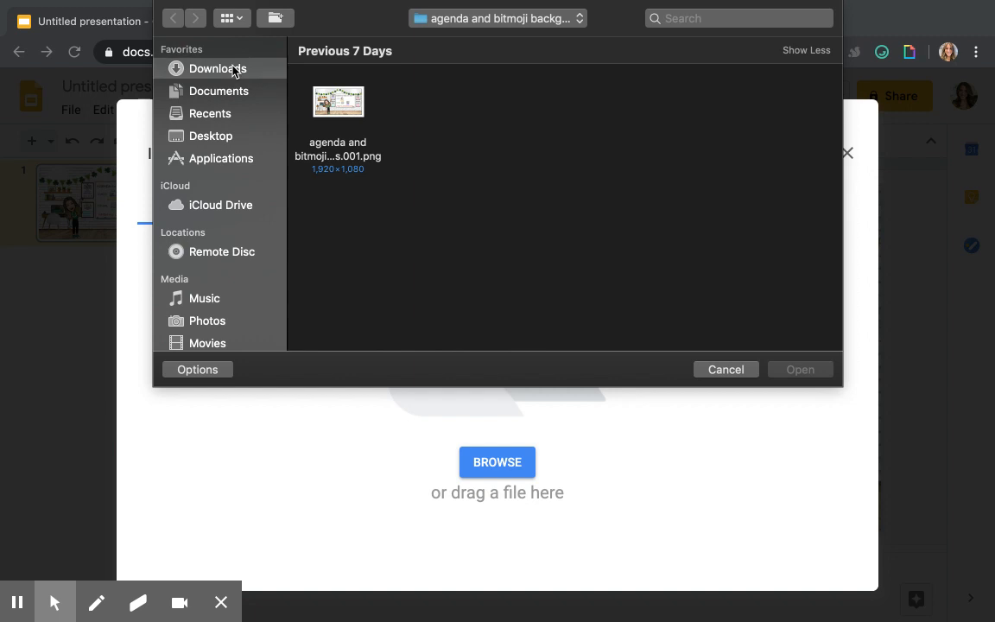
scroll(553, 224, down, 4)
scroll(568, 223, down, 10)
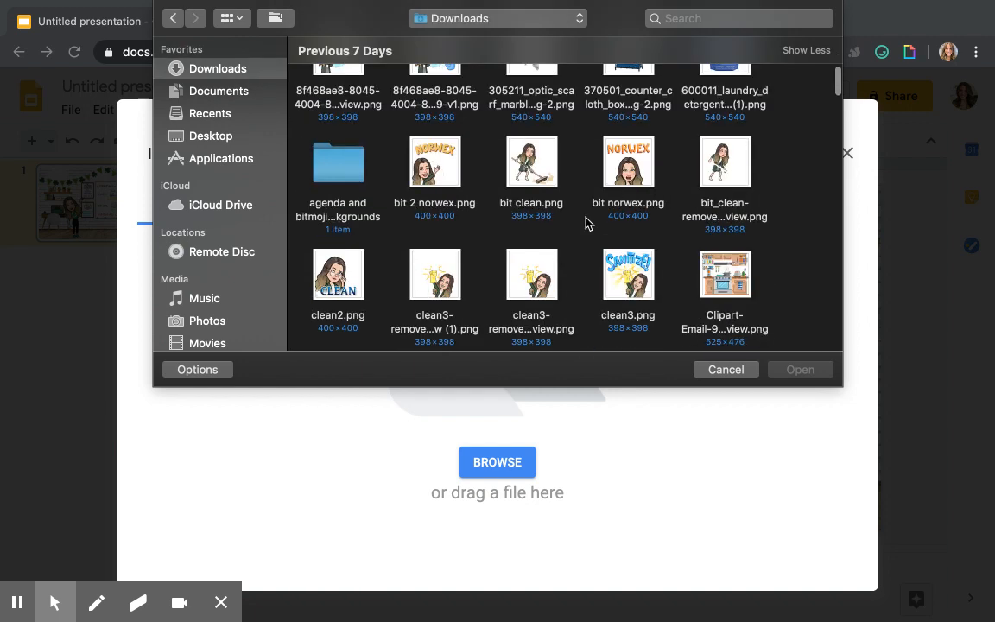
scroll(586, 223, down, 15)
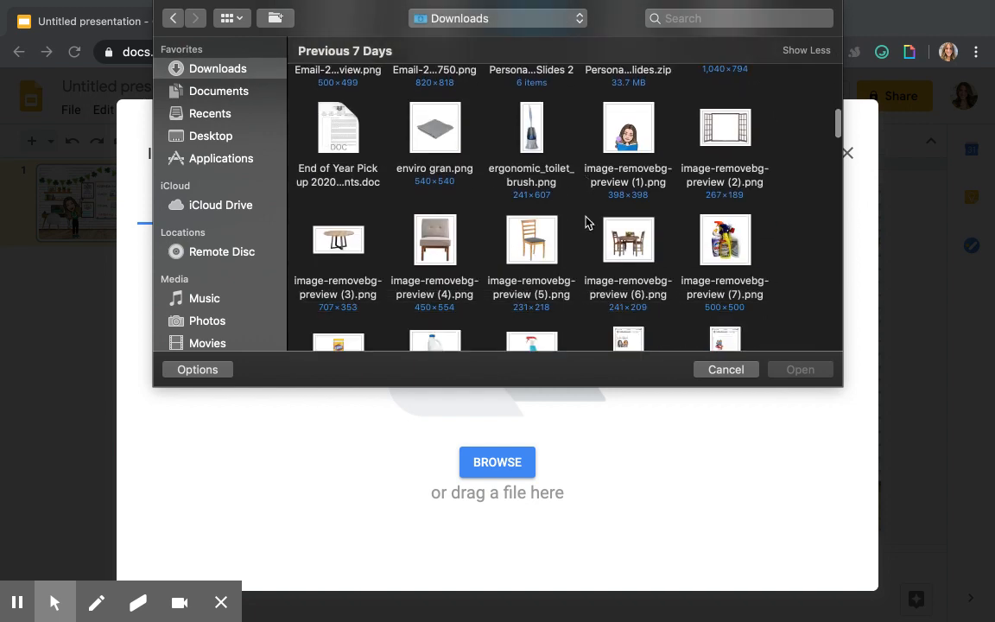
scroll(585, 223, down, 15)
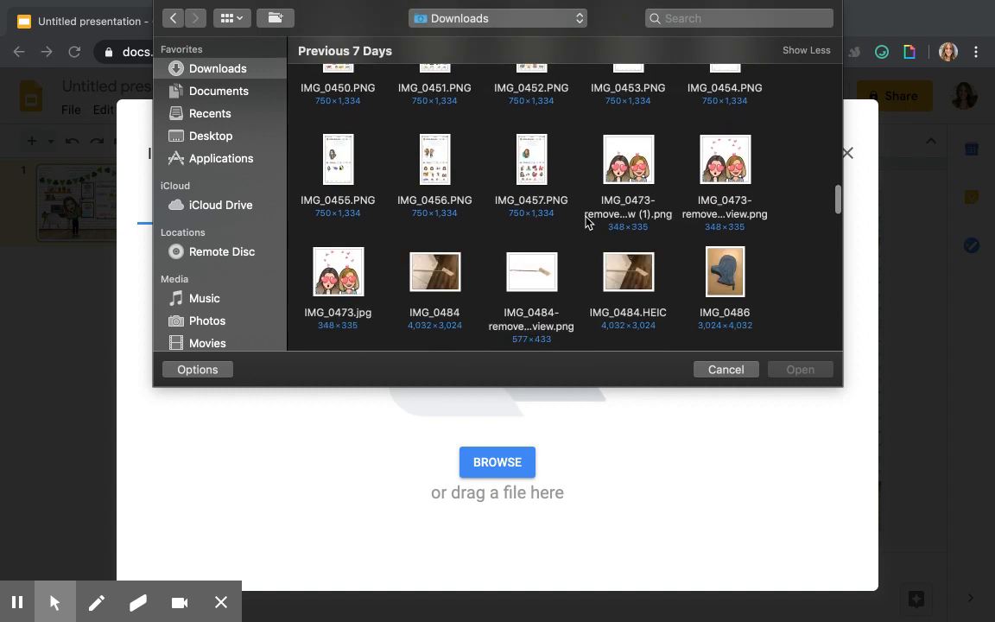
scroll(586, 223, down, 8)
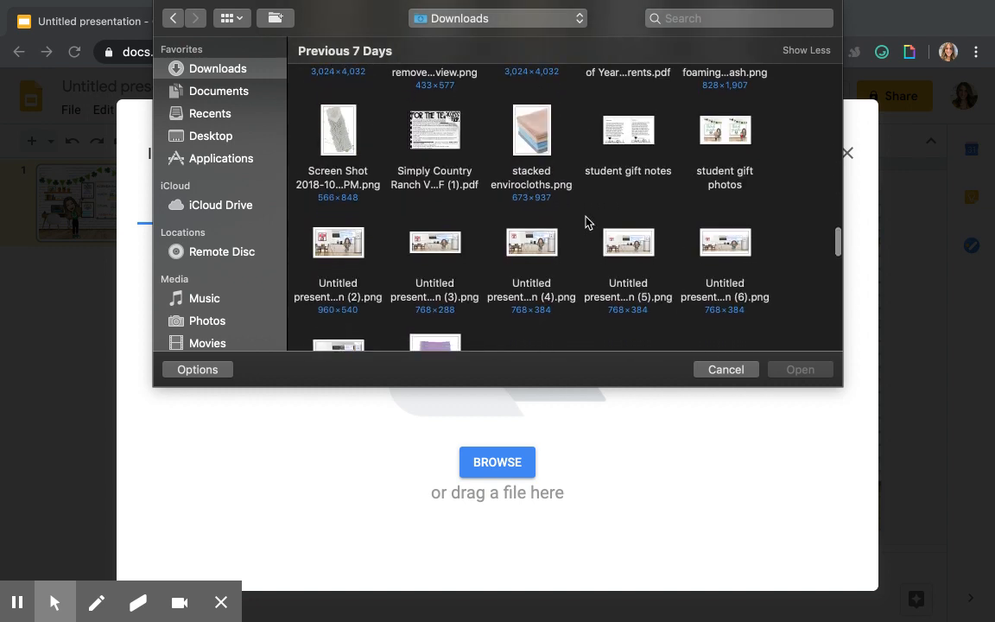
click(746, 373)
Switch to Keynote and select slide 6, the empty classroom with the blank whiteboard and shamrock bunting.
mouse_move(300, 608)
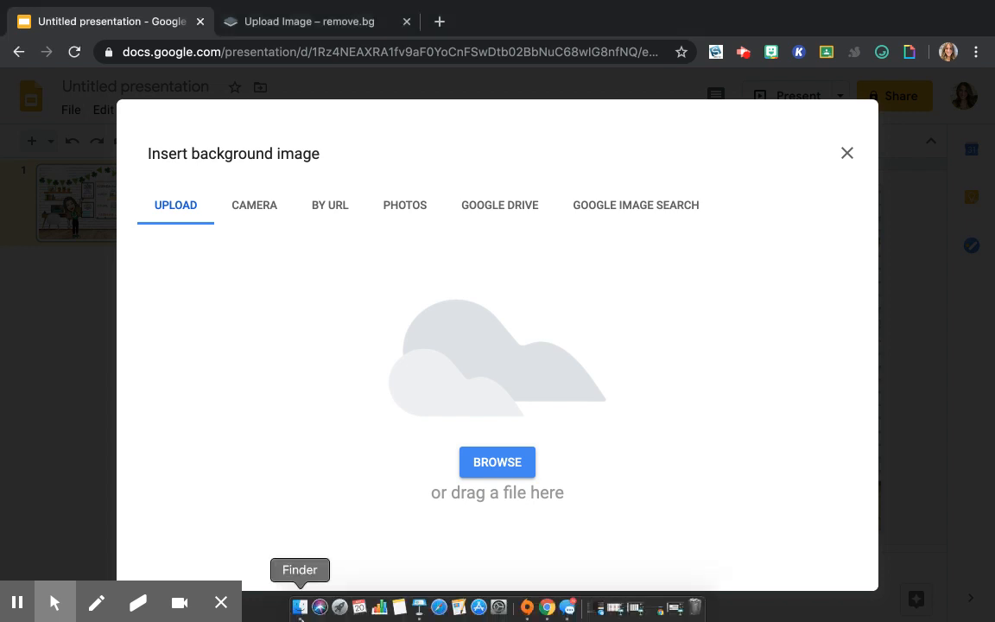
click(419, 608)
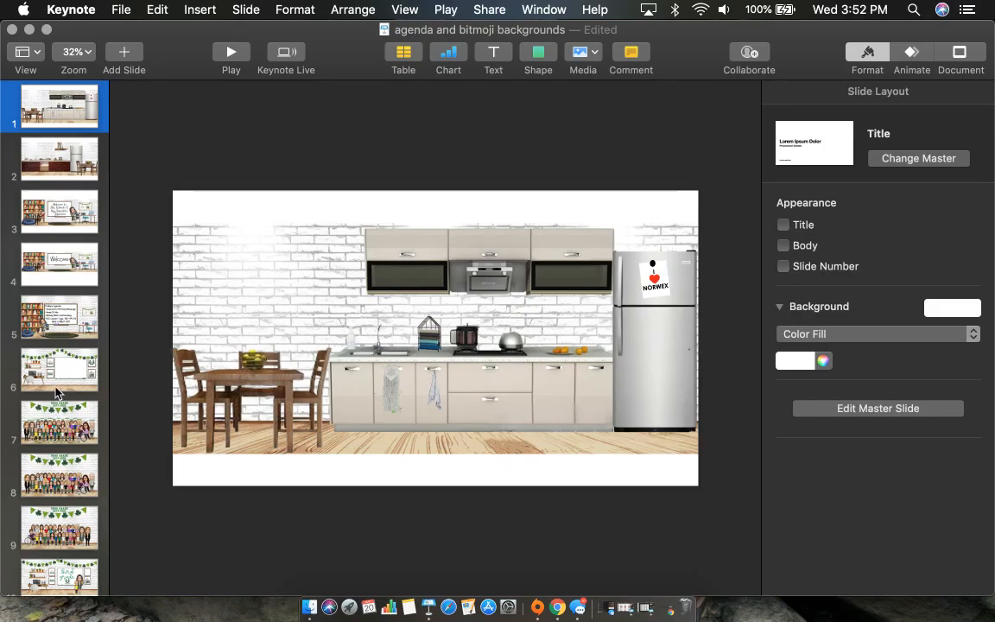
click(56, 393)
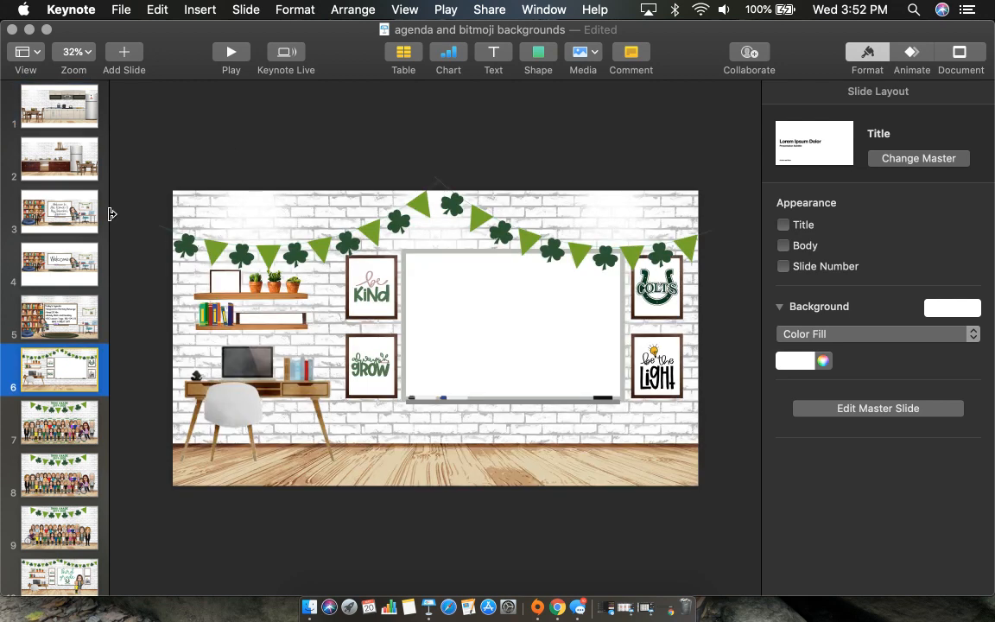
Set up an image export covering only slides 6 to 6, in PNG format.
click(122, 14)
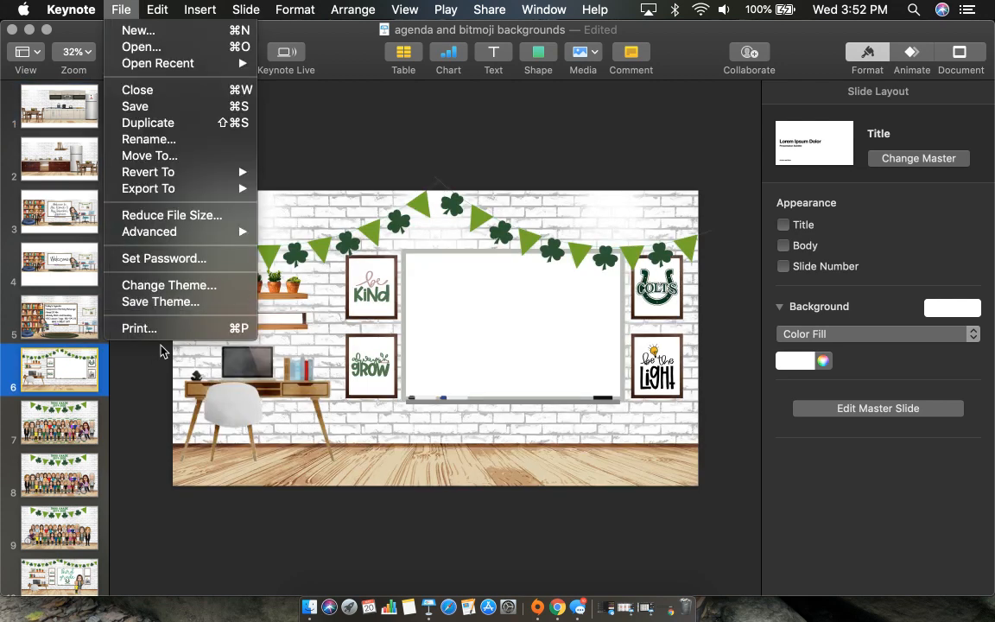
mouse_move(173, 177)
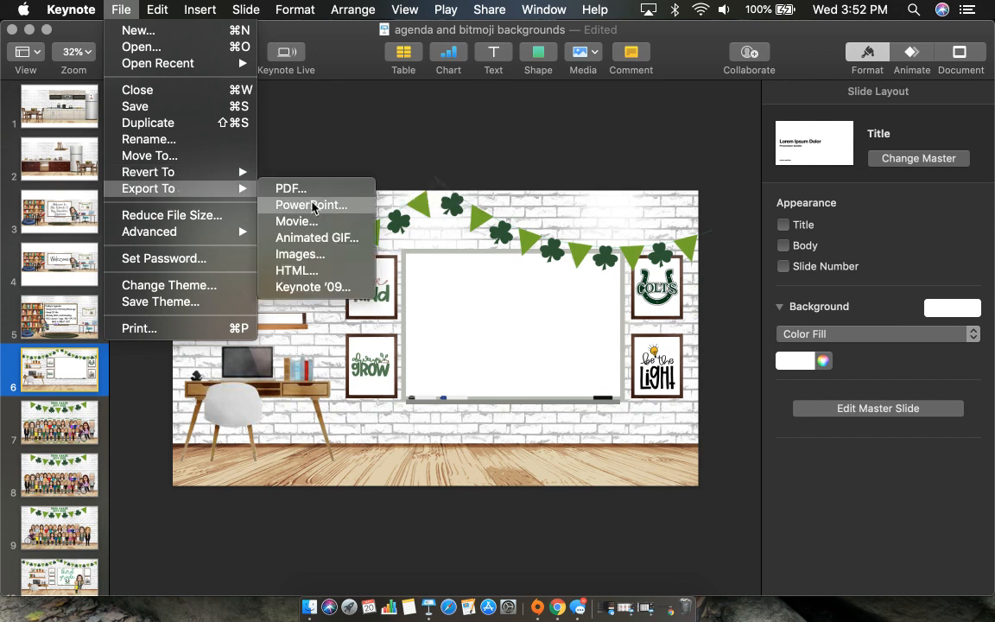
click(329, 255)
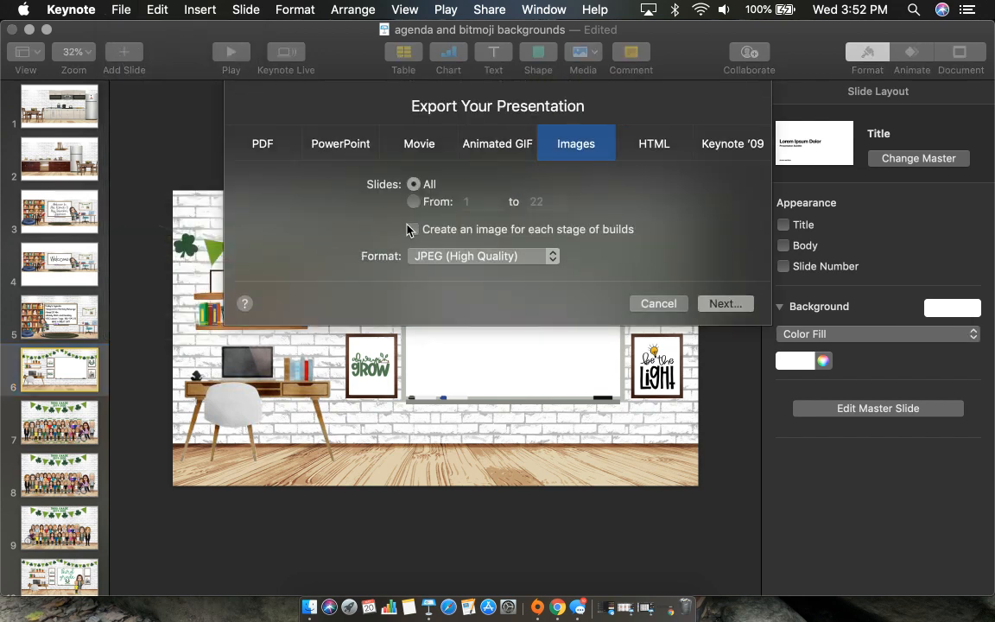
click(413, 202)
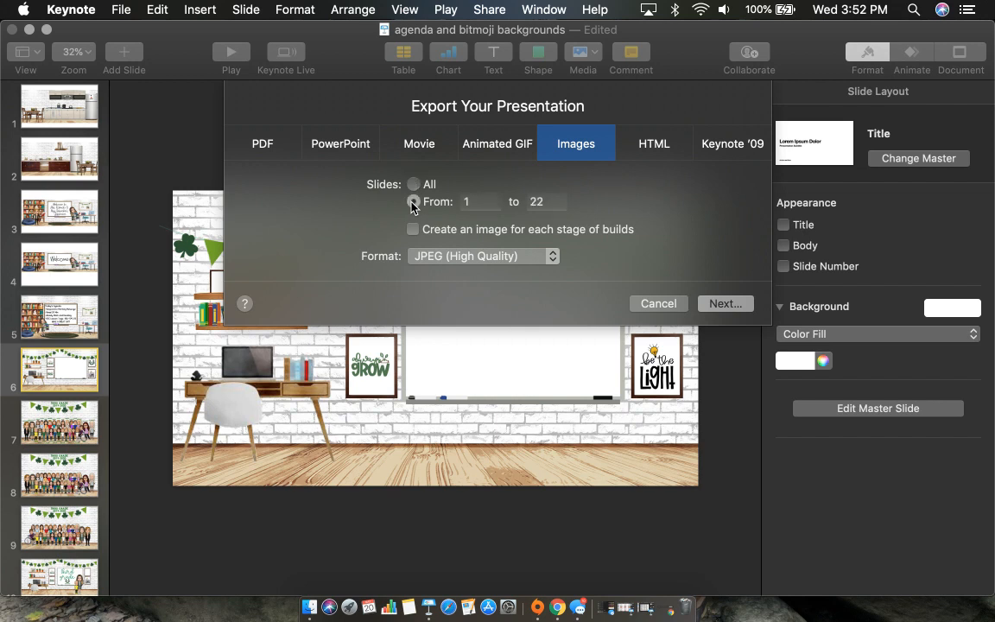
text(6)
click(549, 207)
key(BackSpace)
key(BackSpace)
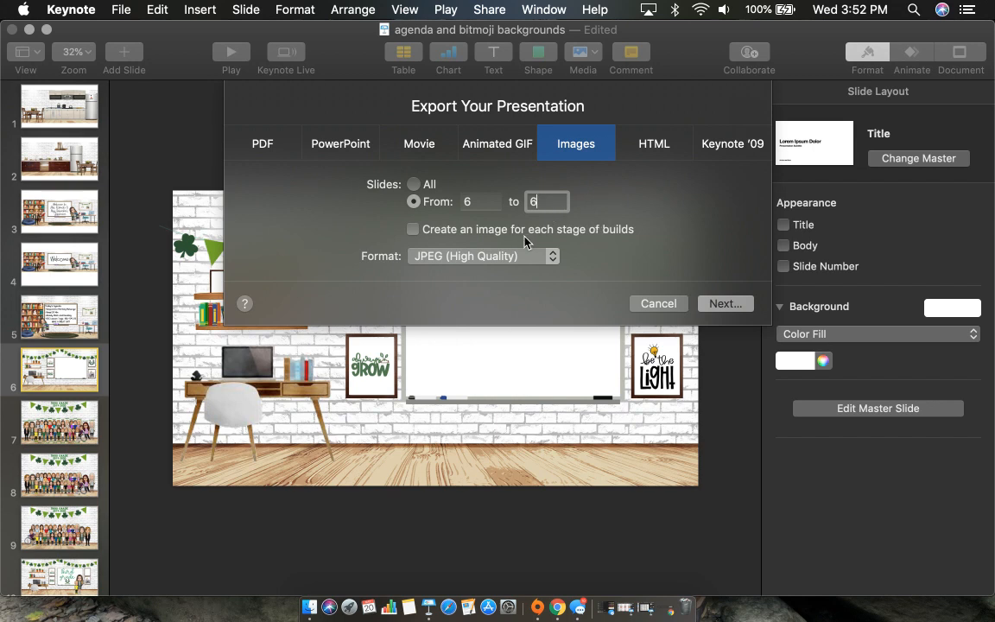
click(474, 256)
click(462, 287)
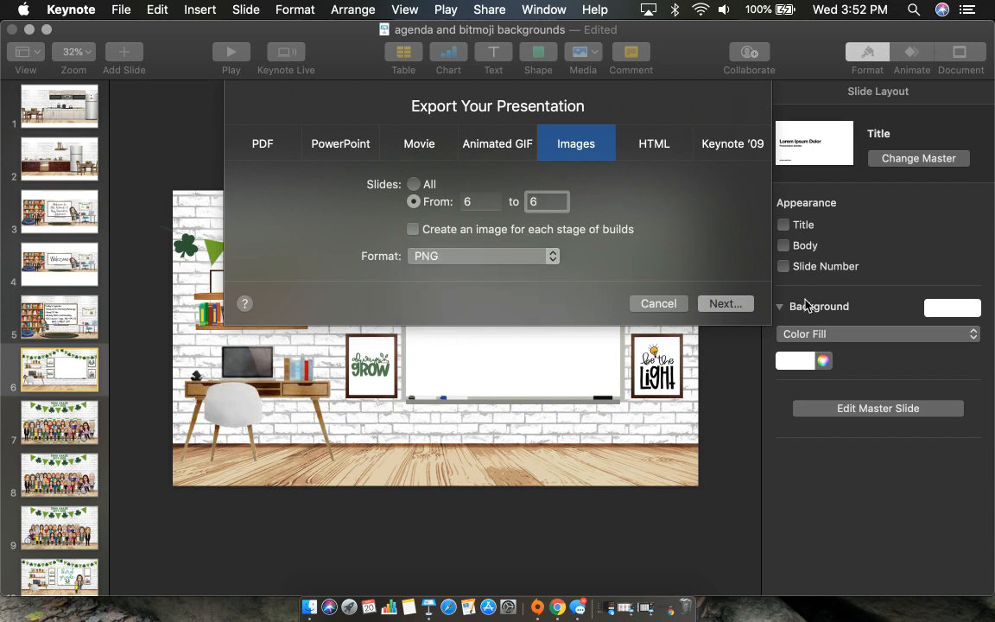
Export the slide image to Downloads under the name "clssrm bkg".
click(720, 303)
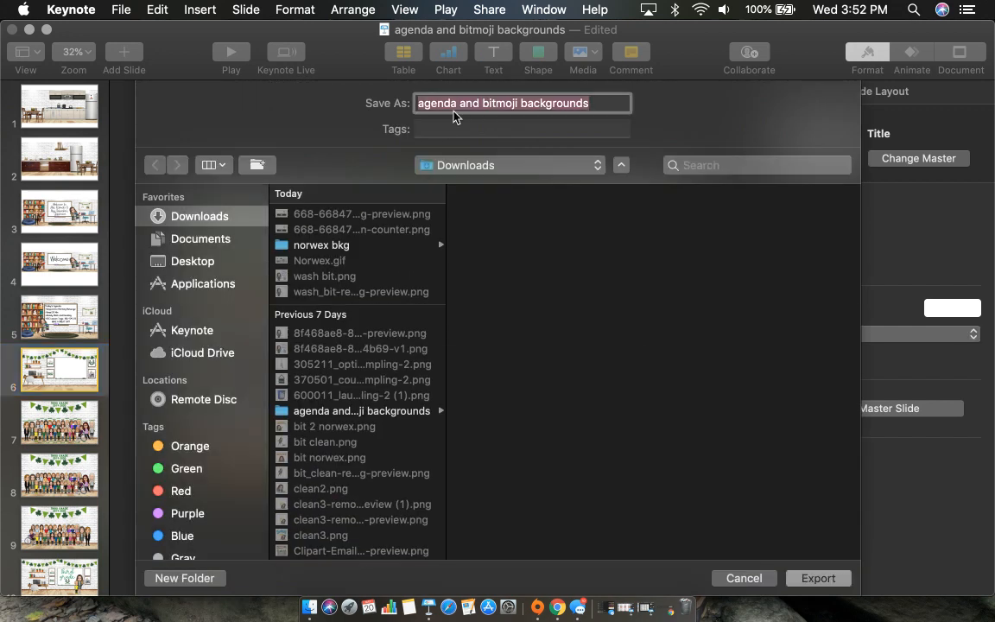
text(cssrm bkg)
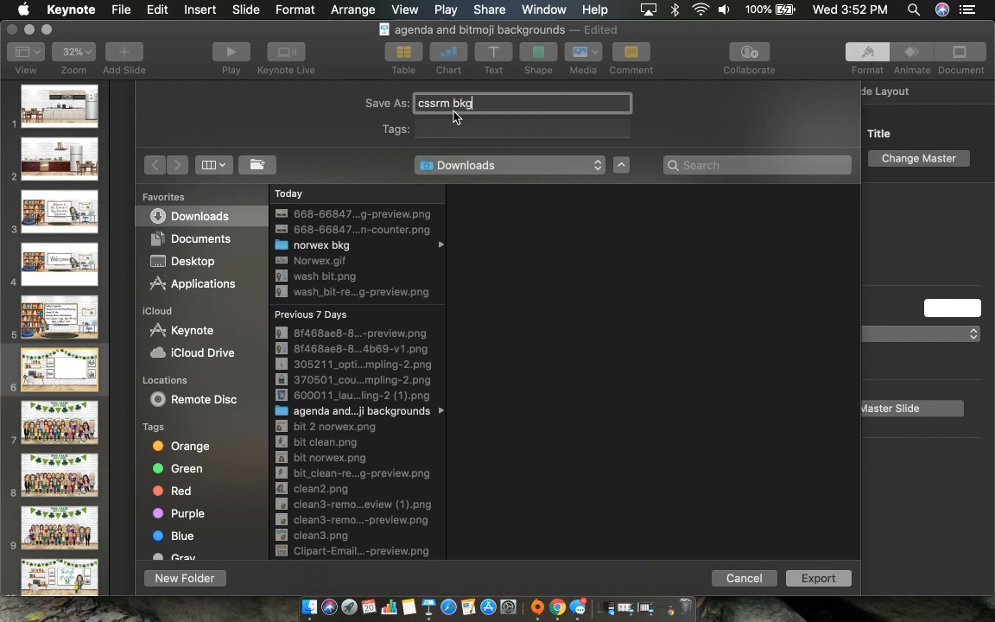
click(423, 102)
text(l)
click(810, 580)
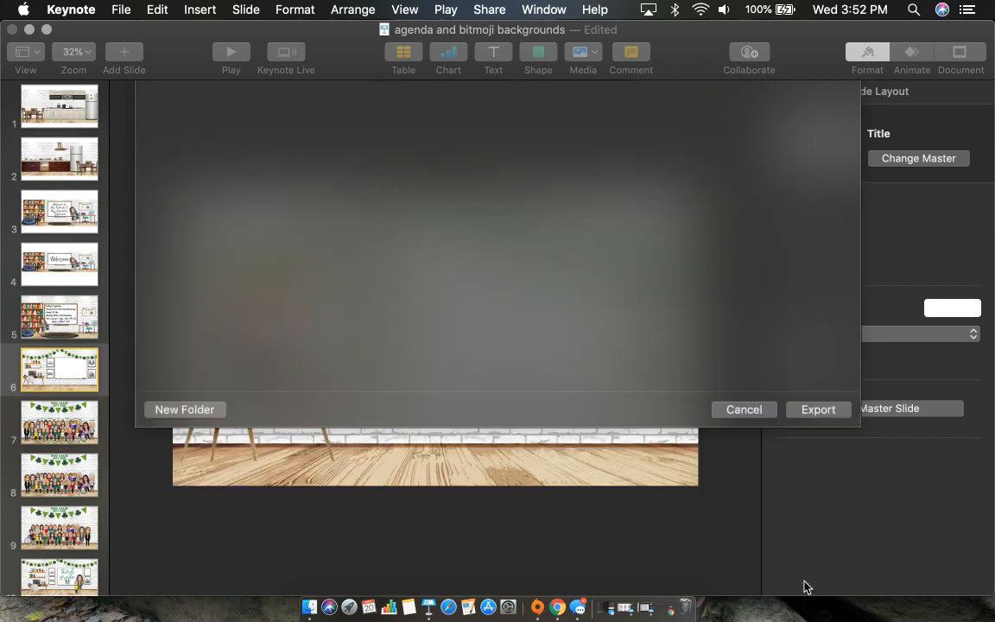
Switch back to Google Slides in Chrome and set "clssrm bkg.001.png" from the "clssrm bkg" folder in Downloads as the slide background.
click(559, 608)
click(499, 464)
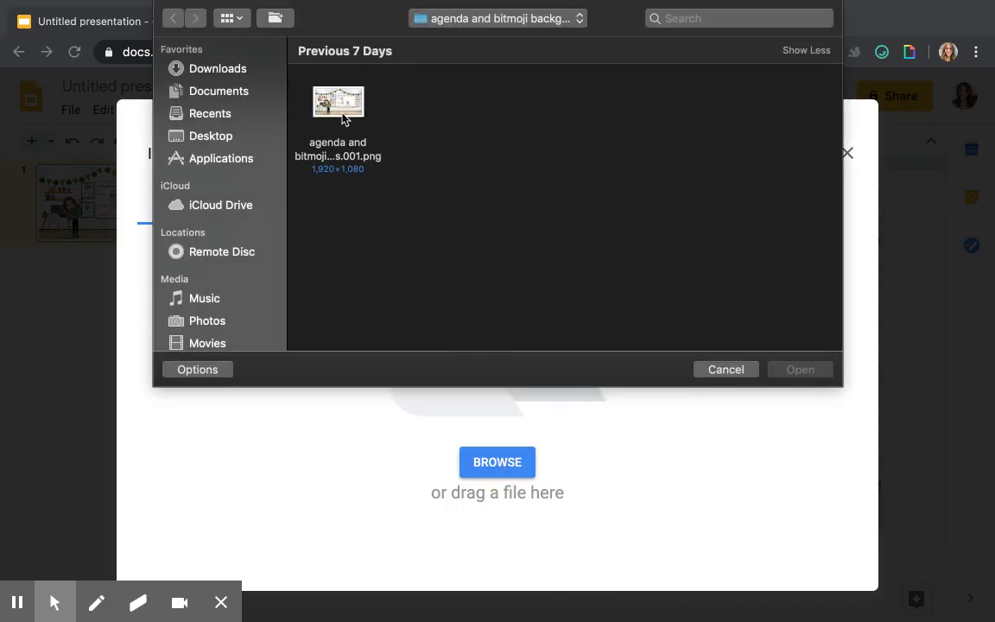
click(223, 69)
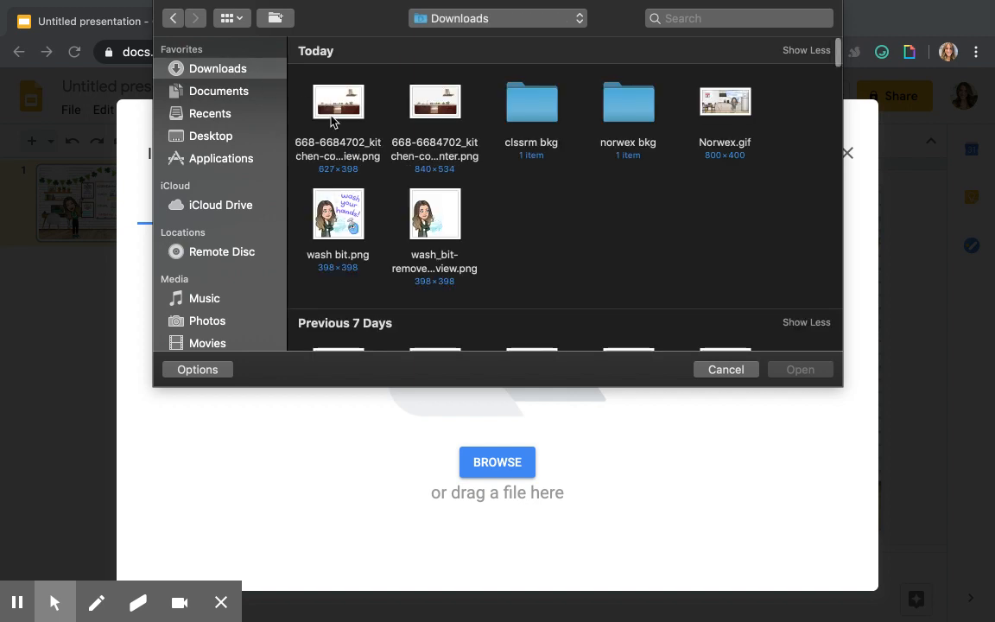
scroll(331, 121, down, 2)
double_click(527, 105)
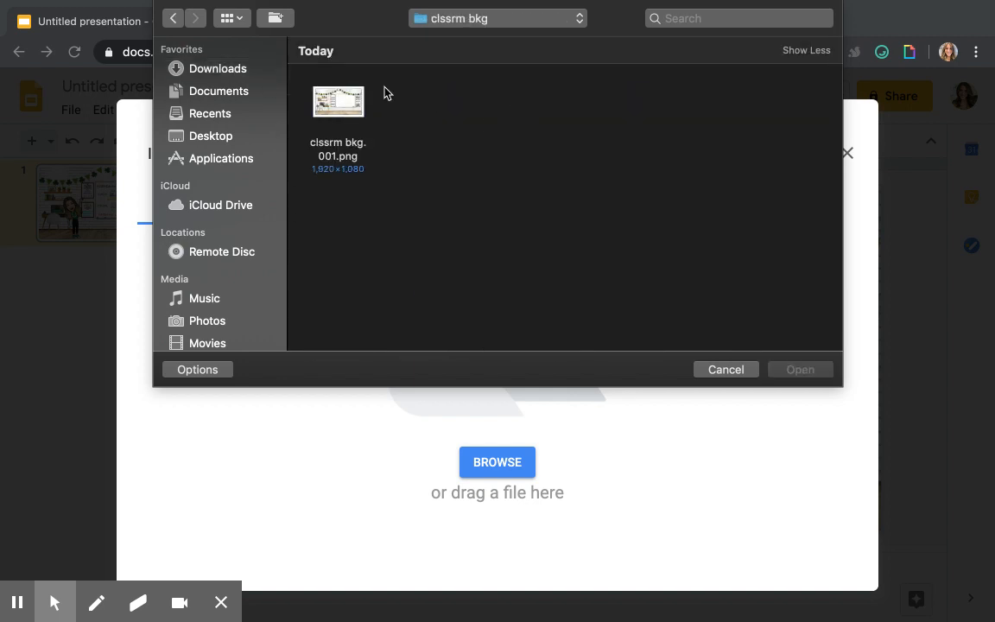
click(336, 89)
click(809, 373)
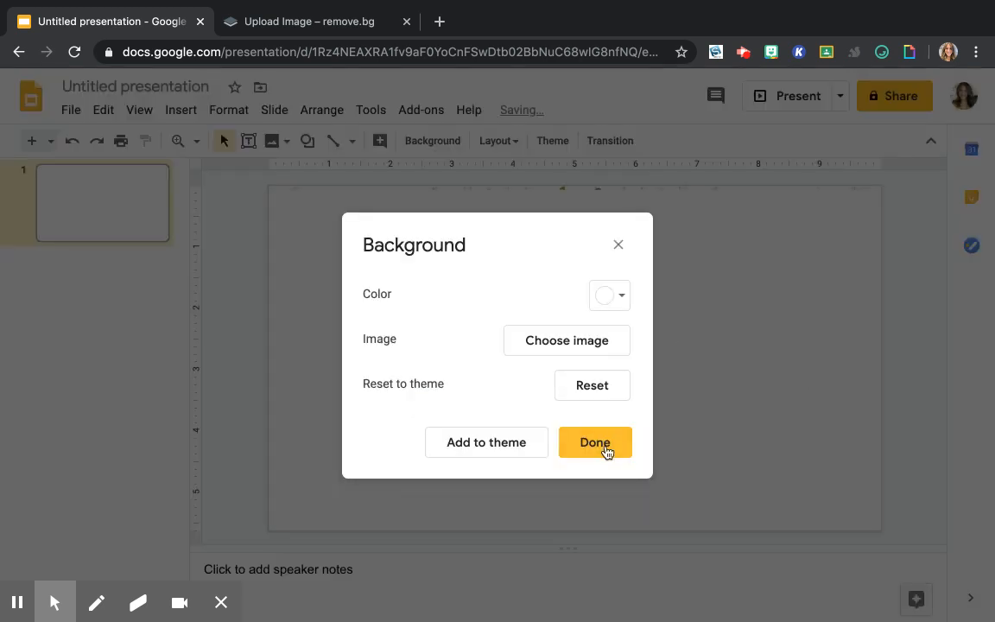
click(603, 454)
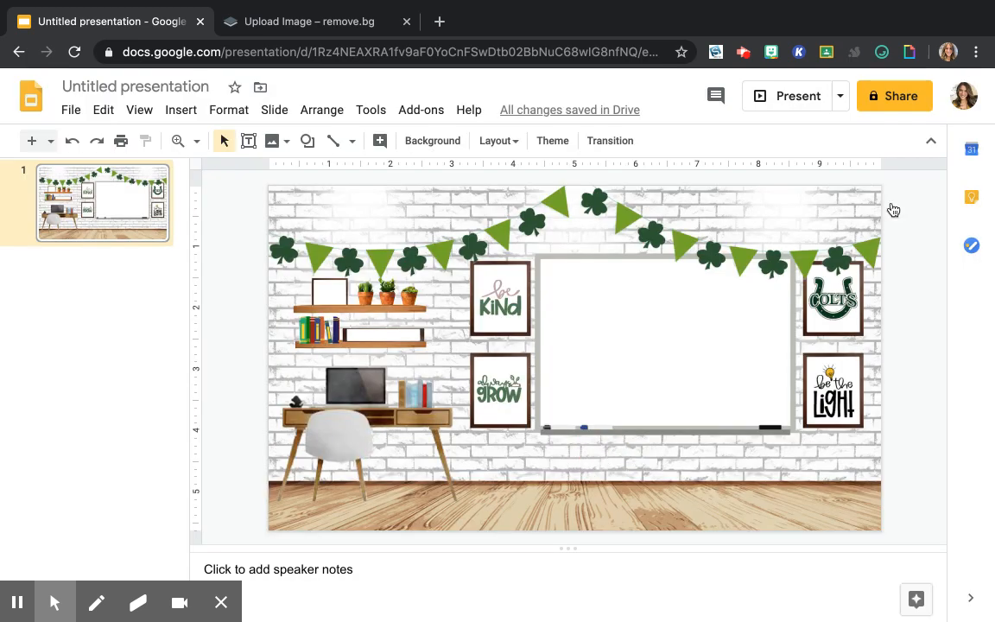